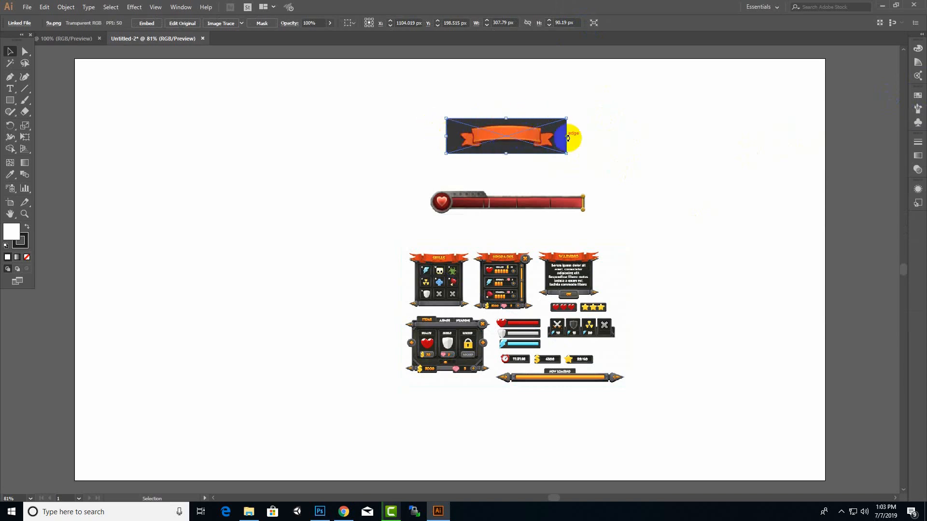
# Move the orange ribbon reference image to the upper-right area of the artboard
pyautogui.moveTo(512, 156); pyautogui.dragTo(661, 160)
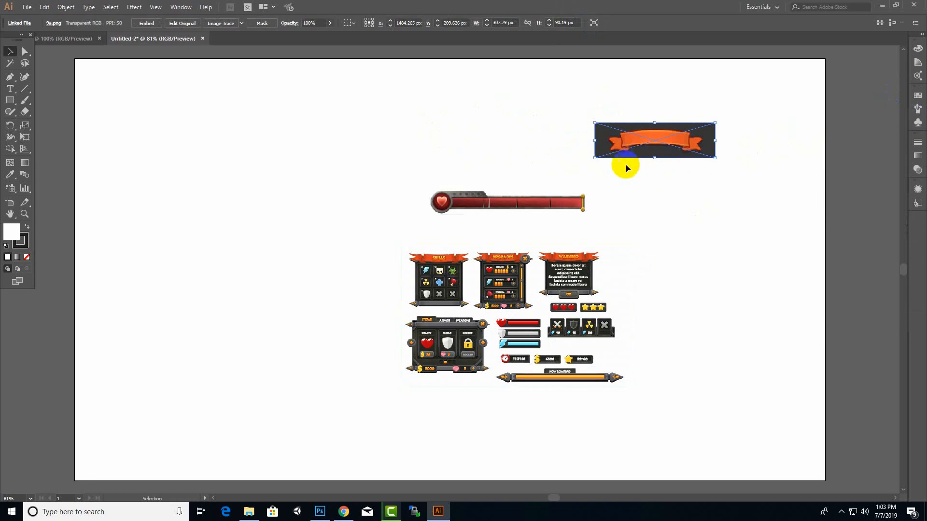
pyautogui.moveTo(648, 157); pyautogui.dragTo(699, 165)
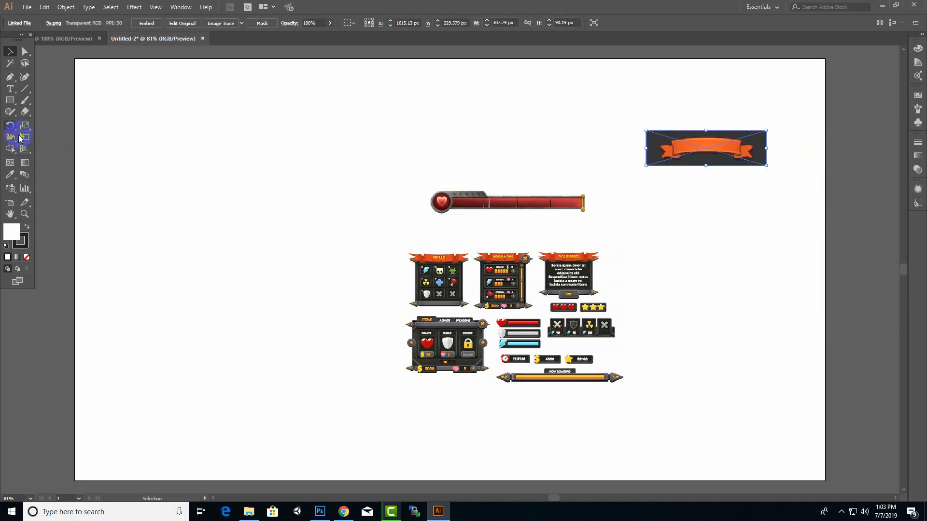
# Draw a rectangle about 307 × 62 px in the artboard's upper-left area with a bright blue fill and no stroke
pyautogui.moveTo(10, 100); pyautogui.dragTo(75, 106)
pyautogui.moveTo(202, 120); pyautogui.dragTo(321, 144)
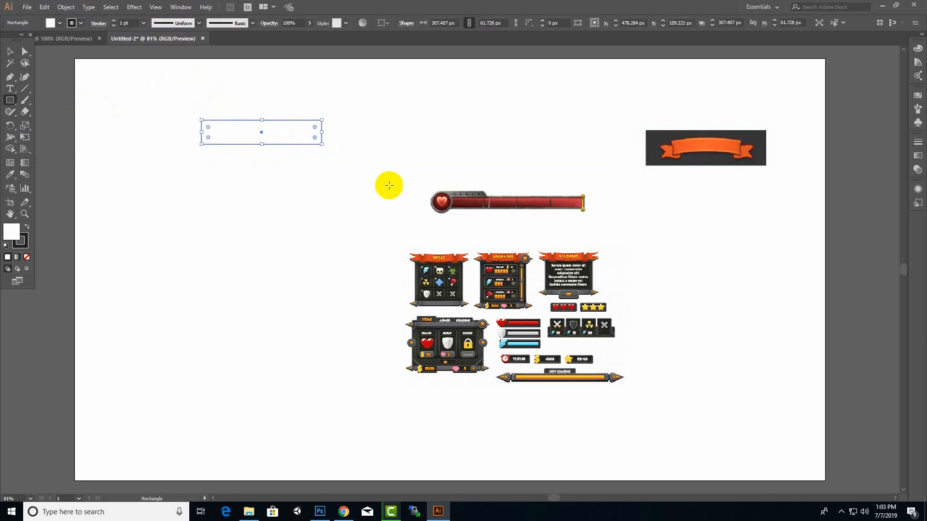
pyautogui.click(60, 23)
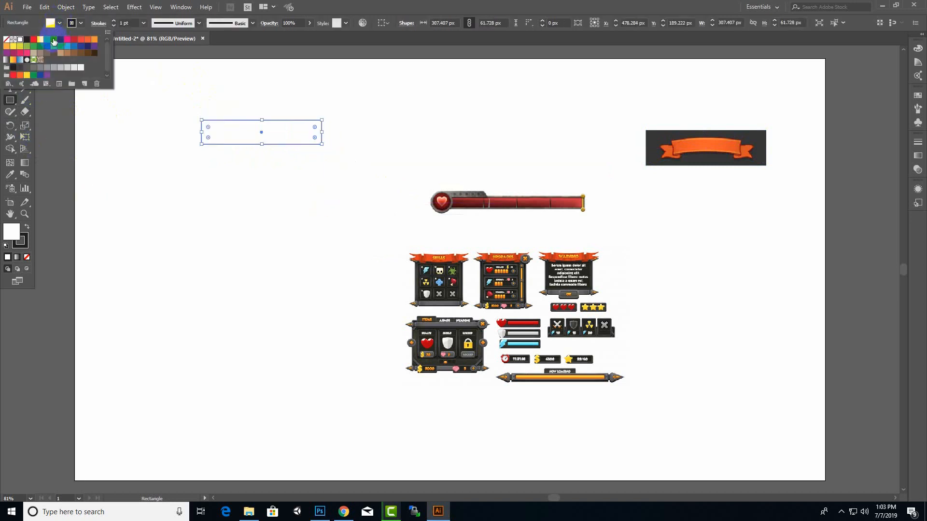
pyautogui.click(67, 47)
pyautogui.click(81, 25)
pyautogui.click(81, 25)
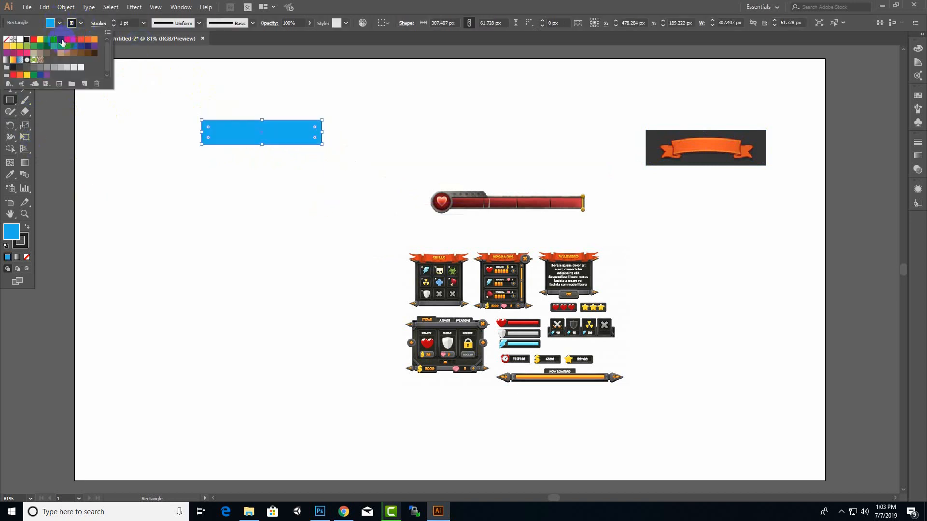
pyautogui.click(8, 39)
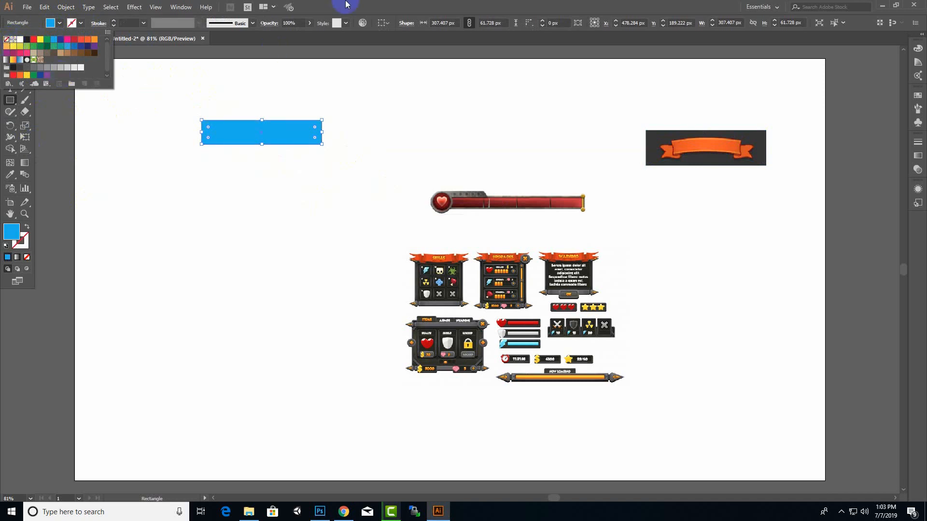
pyautogui.click(384, 8)
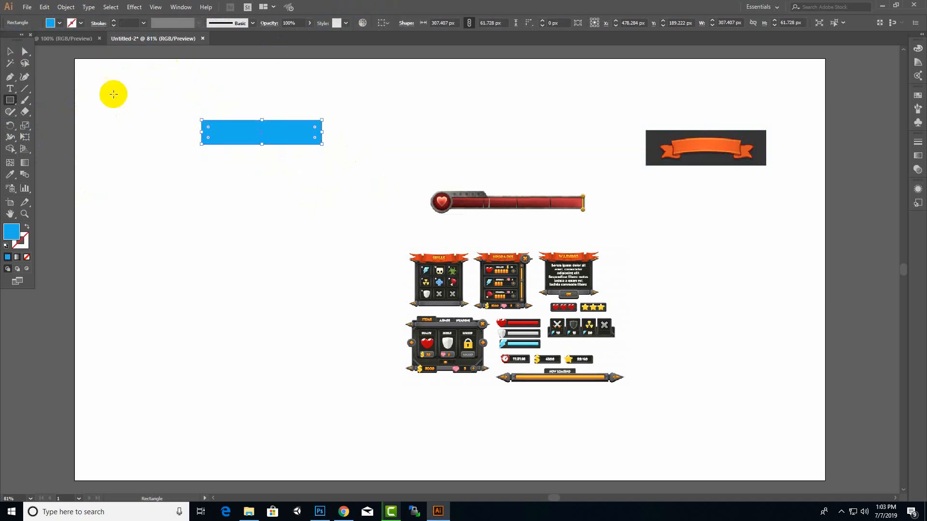
# Shift the blue rectangle slightly down and to the right, and narrow it to about 154 px wide
pyautogui.click(7, 51)
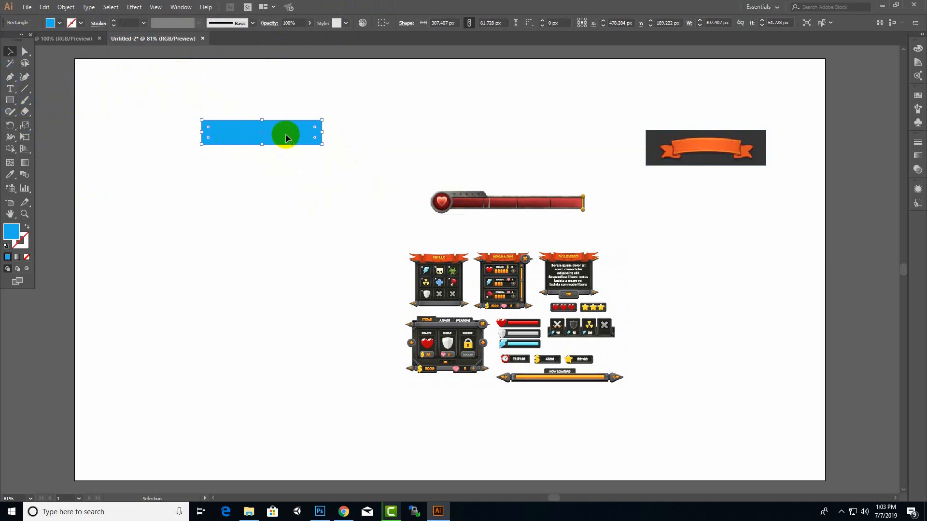
pyautogui.moveTo(285, 134); pyautogui.dragTo(299, 146)
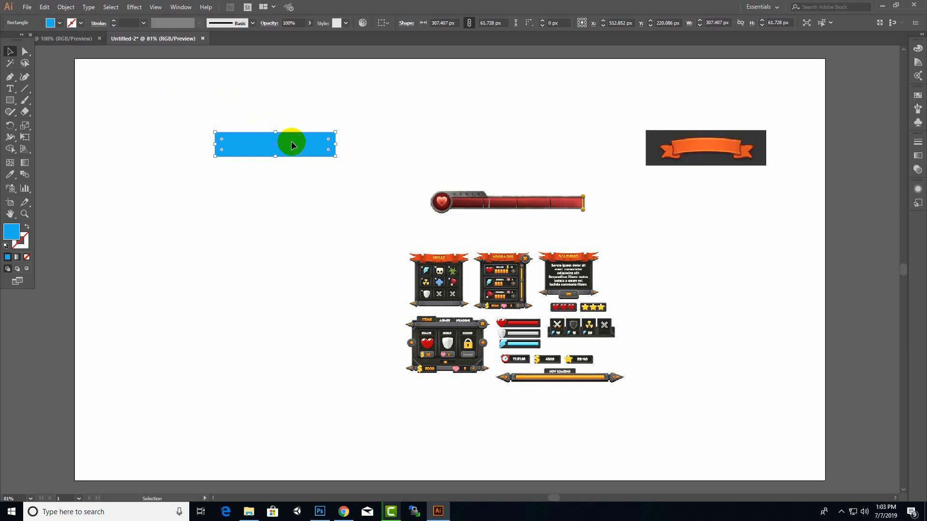
pyautogui.moveTo(291, 142)
pyautogui.mouseDown()
pyautogui.moveTo(354, 141)
pyautogui.moveTo(265, 151)
pyautogui.moveTo(296, 153)
pyautogui.mouseUp()
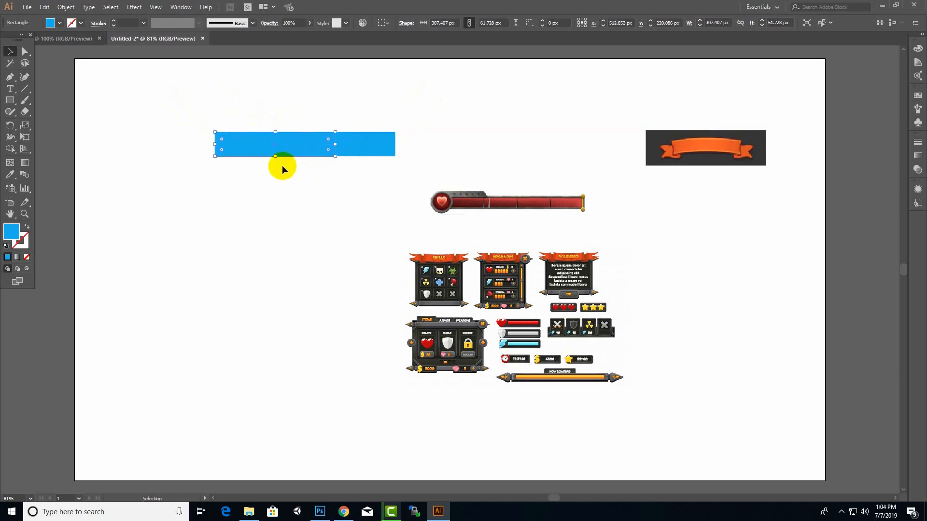
pyautogui.hotkey('ctrl', 'z')
pyautogui.click(336, 140)
pyautogui.moveTo(396, 152); pyautogui.dragTo(335, 153)
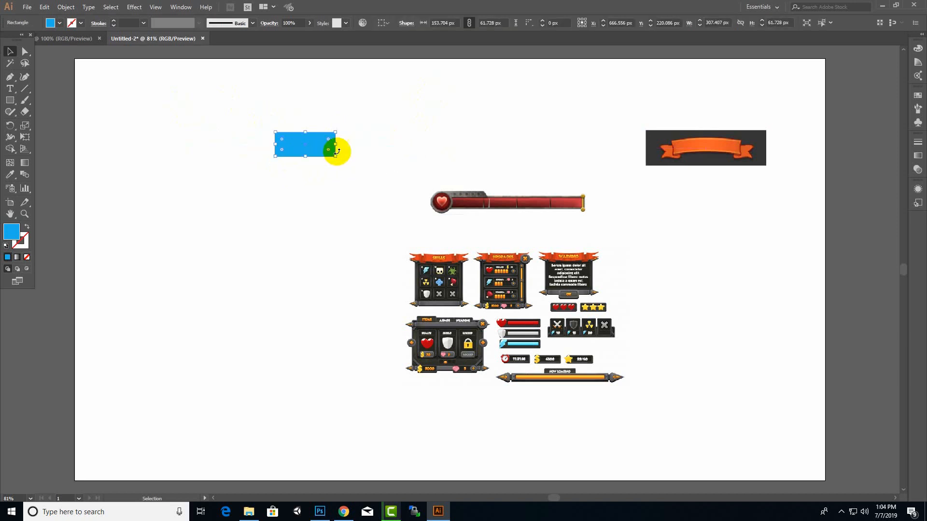
pyautogui.click(424, 109)
pyautogui.click(283, 152)
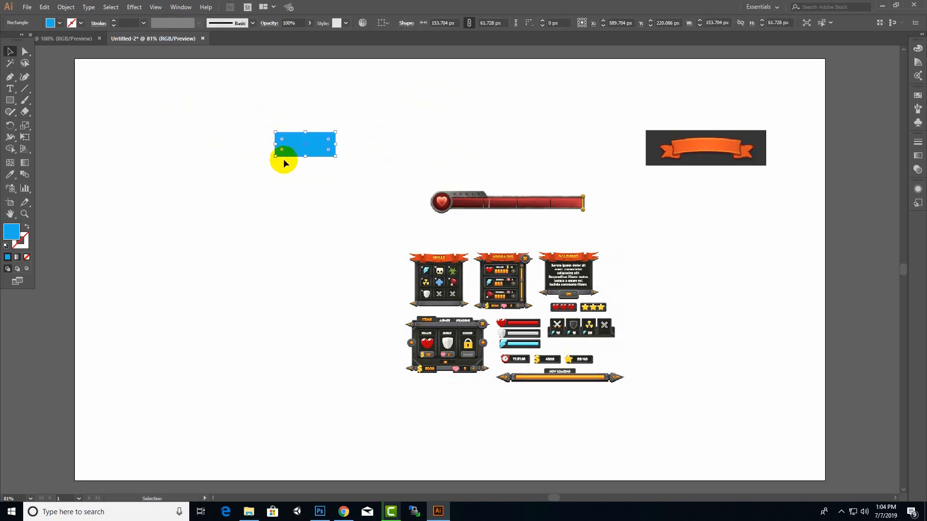
# Duplicate the blue rectangle, overlapping its lower-left corner, and narrow the copy to 81 px wide
pyautogui.moveTo(290, 157); pyautogui.dragTo(264, 165)
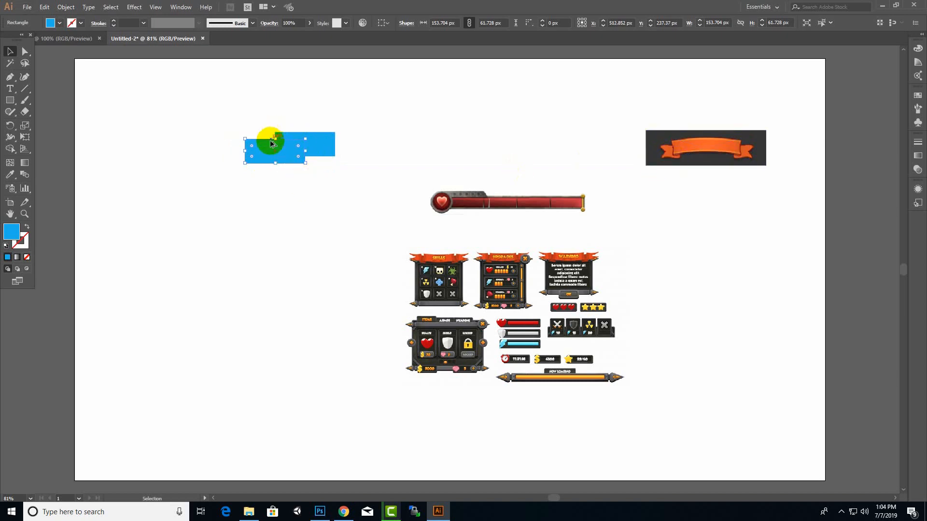
pyautogui.scroll(1, 244, 150)
pyautogui.moveTo(318, 153); pyautogui.dragTo(249, 152)
pyautogui.click(213, 210)
pyautogui.click(262, 153)
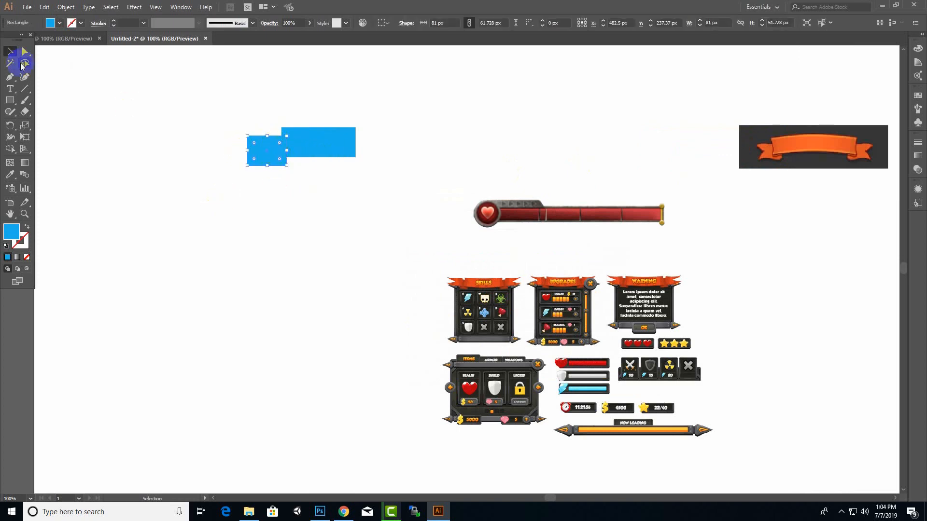
# Add an anchor point midway along the small rectangle's left edge and pull it inward to form a V-shaped ribbon notch
pyautogui.click(25, 51)
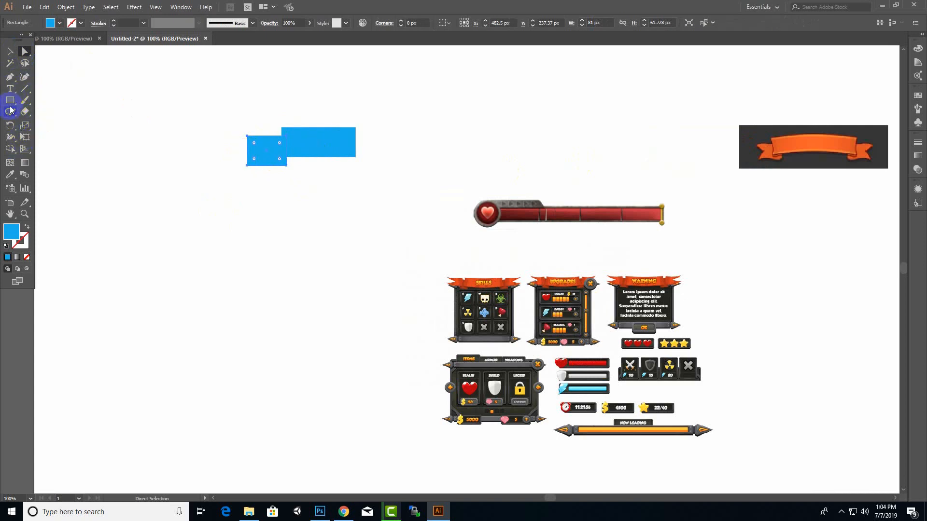
pyautogui.click(10, 76)
pyautogui.click(71, 89)
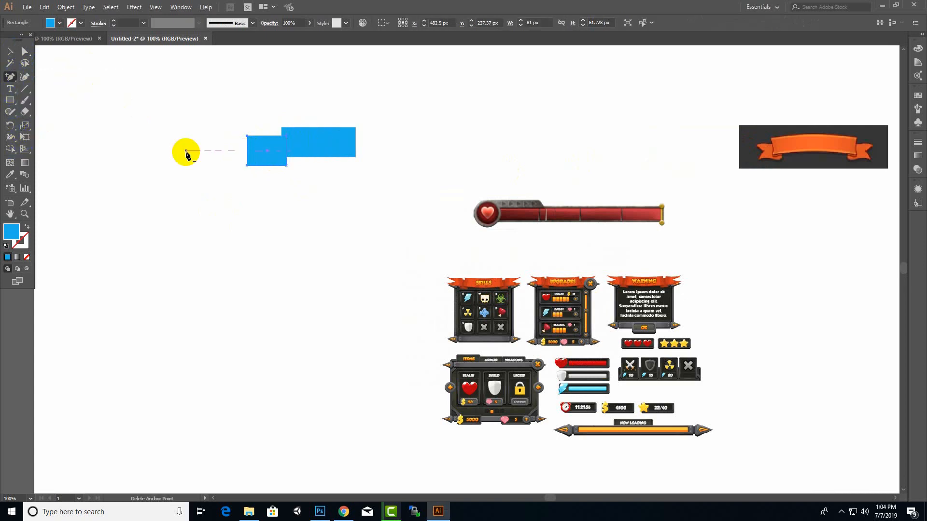
pyautogui.scroll(2, 185, 154)
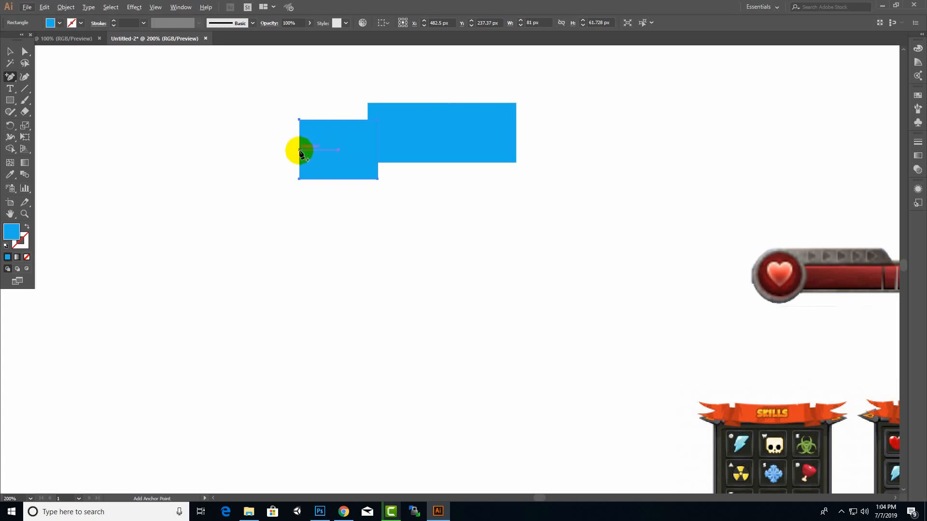
pyautogui.click(299, 150)
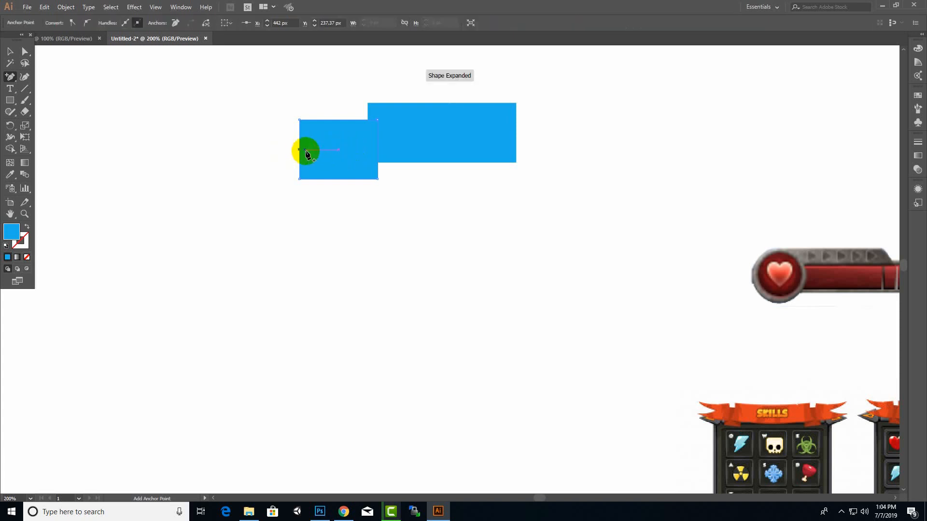
pyautogui.click(25, 52)
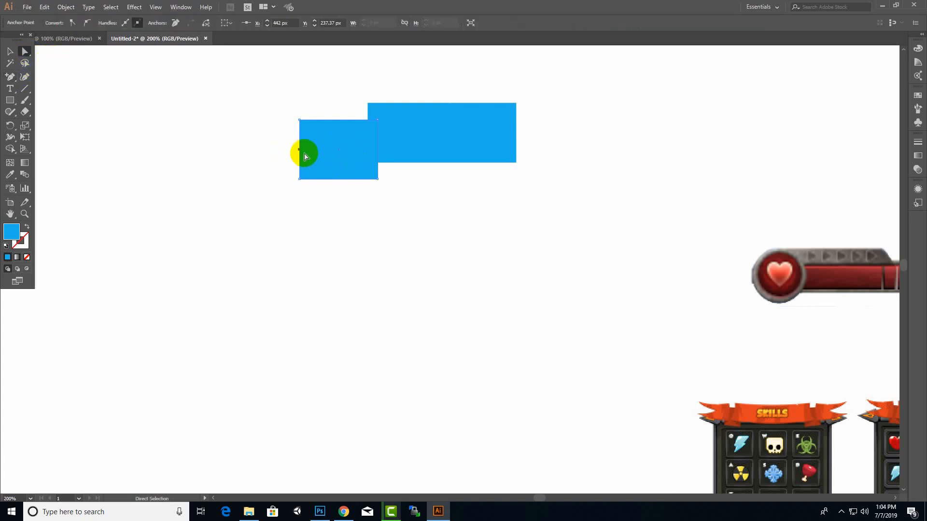
pyautogui.moveTo(300, 154); pyautogui.dragTo(322, 151)
pyautogui.click(251, 161)
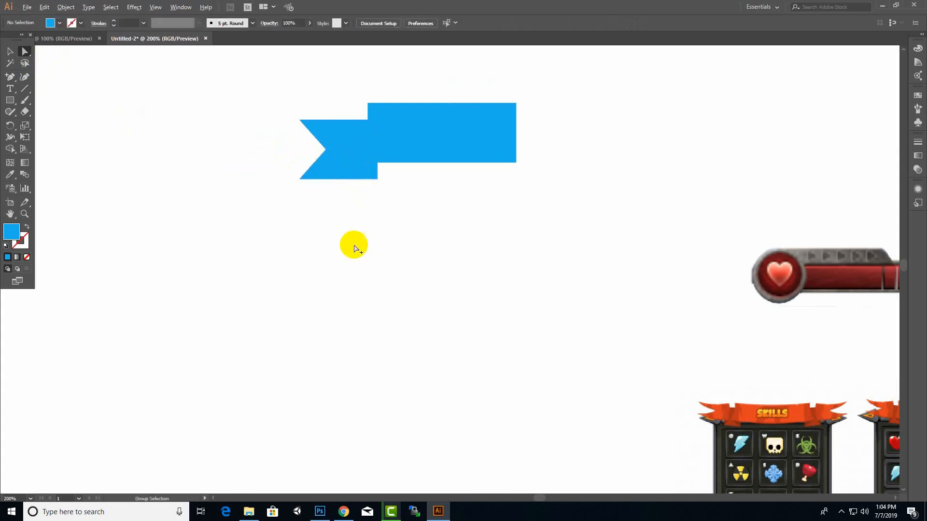
pyautogui.scroll(-1, 354, 246)
pyautogui.click(336, 172)
pyautogui.rightClick(353, 184)
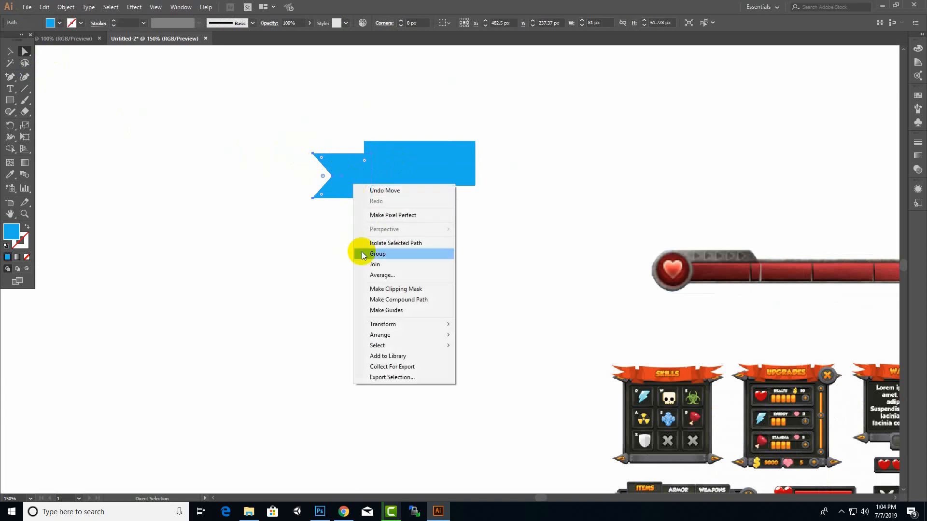
pyautogui.press('Escape')
# Change the fill of the larger, unnotched rectangle to a dark blue shade
pyautogui.moveTo(551, 117); pyautogui.dragTo(431, 197)
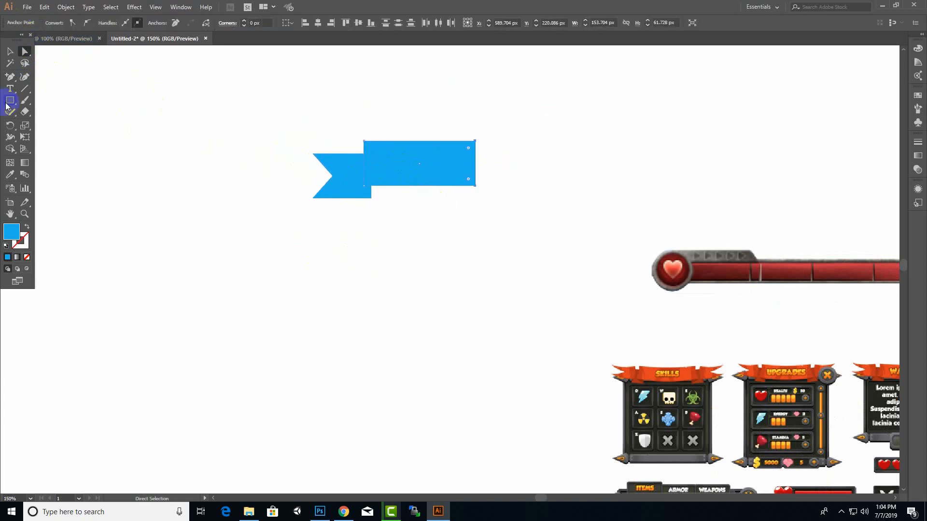
pyautogui.doubleClick(11, 232)
pyautogui.click(468, 227)
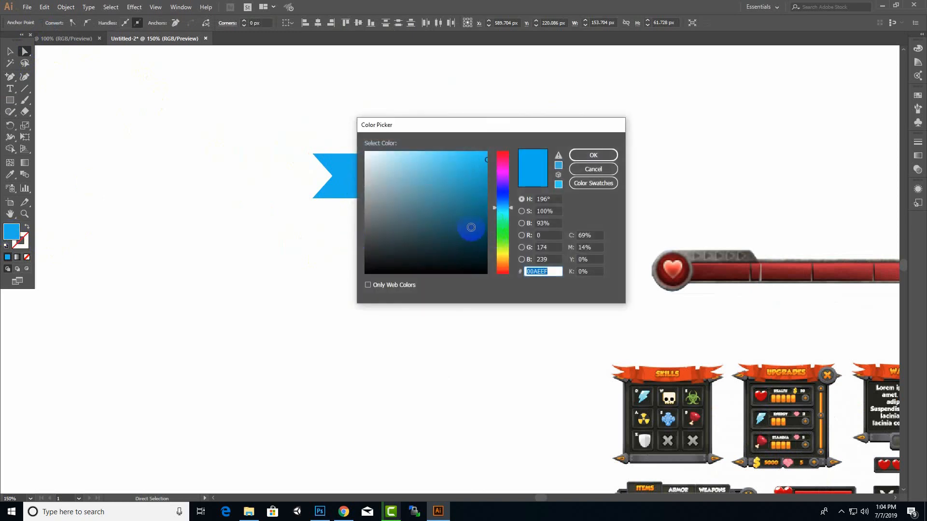
pyautogui.click(582, 157)
pyautogui.click(265, 215)
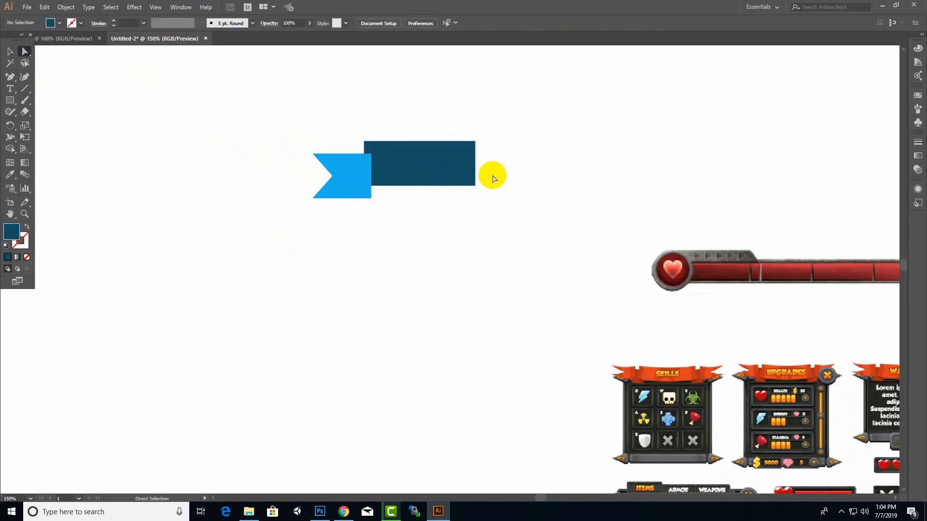
# Try to rearrange the dark blue rectangle by sending it backward one level
pyautogui.click(440, 181)
pyautogui.rightClick(428, 179)
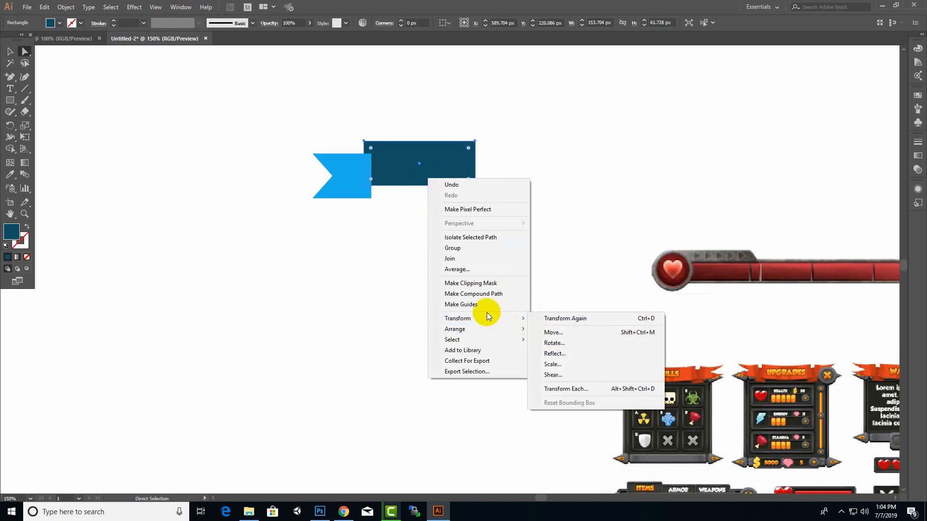
pyautogui.moveTo(486, 329)
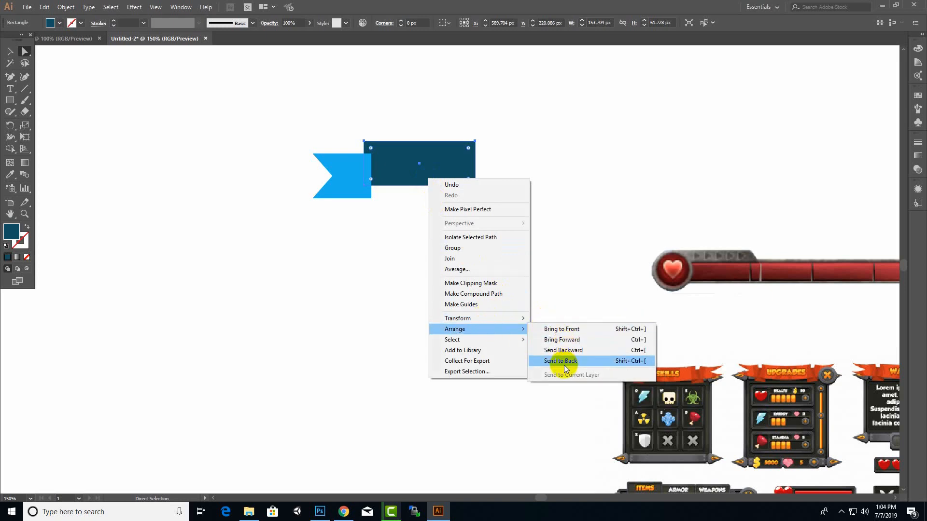
pyautogui.click(561, 350)
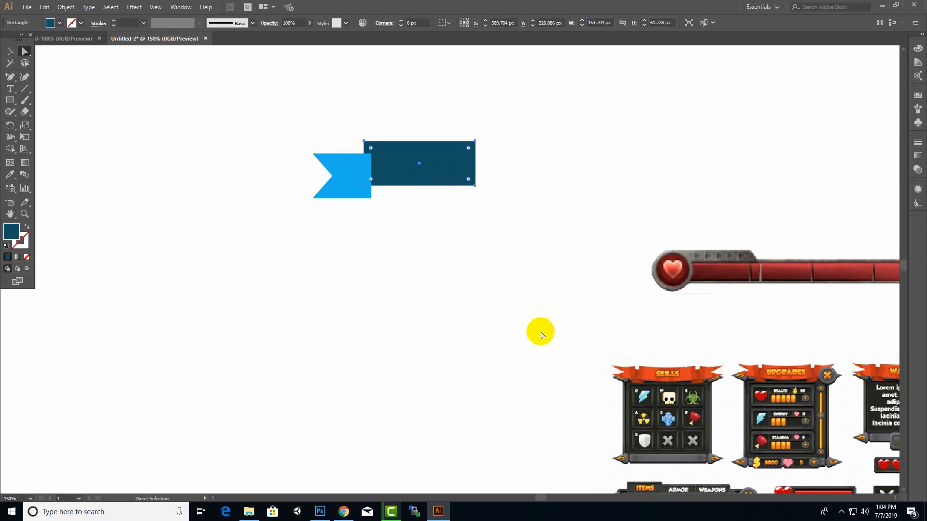
# Bring the dark blue rectangle to the front so it overlaps the notched ribbon tail
pyautogui.rightClick(452, 179)
pyautogui.moveTo(529, 325)
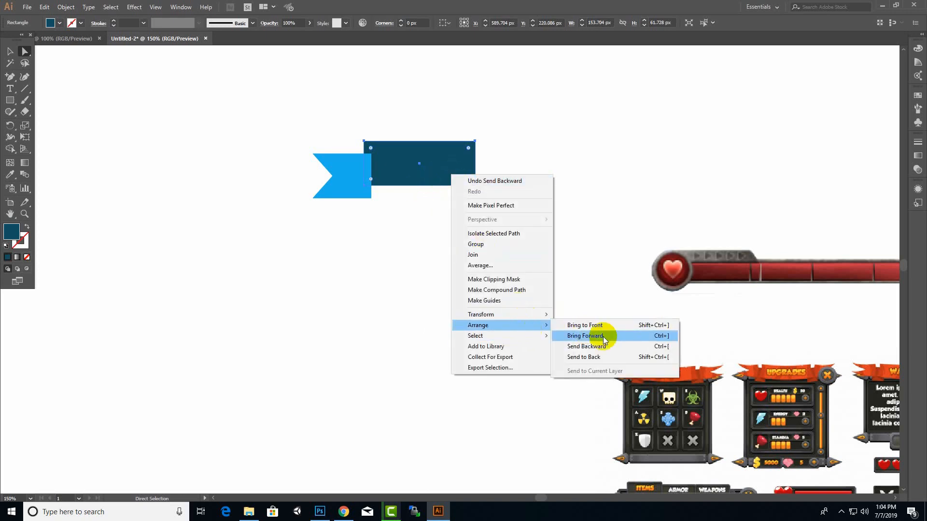
pyautogui.click(594, 324)
pyautogui.click(476, 217)
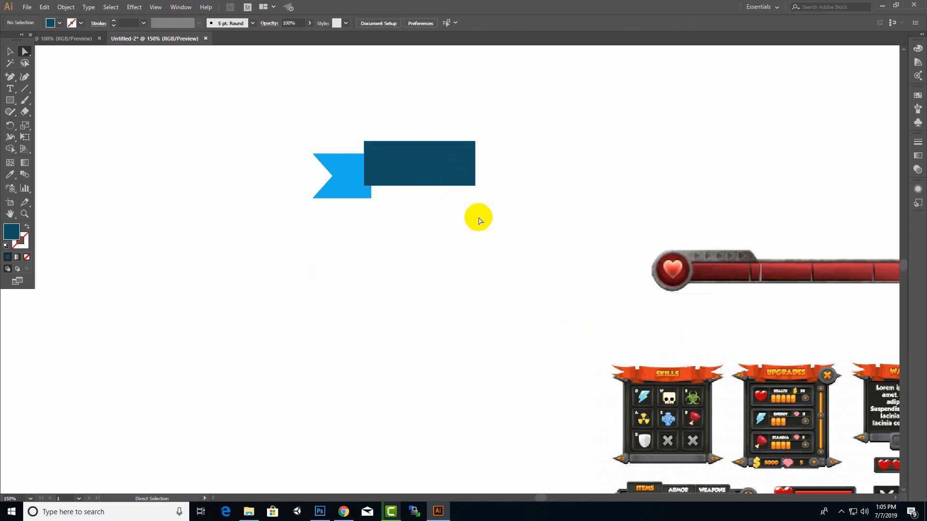
# Apply a horizontal Arc warp with a 26% bend to the dark blue rectangle
pyautogui.click(439, 182)
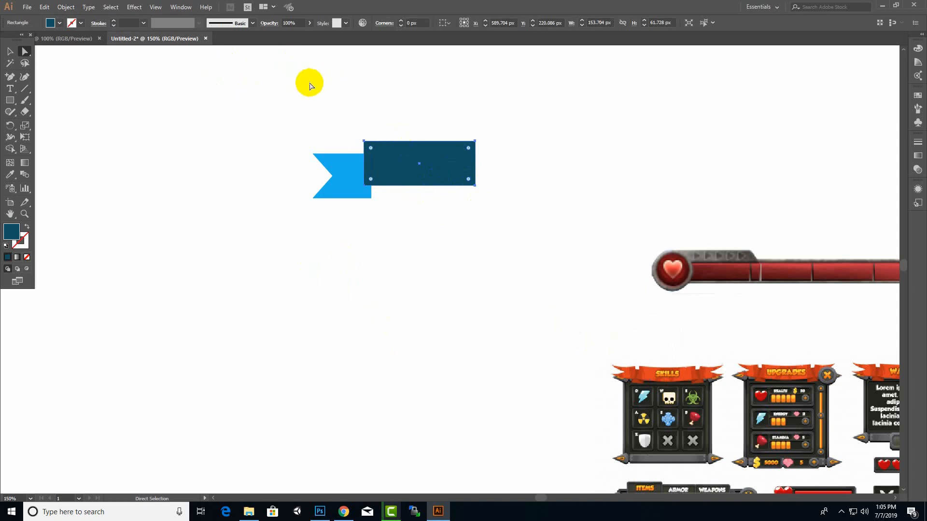
pyautogui.click(142, 9)
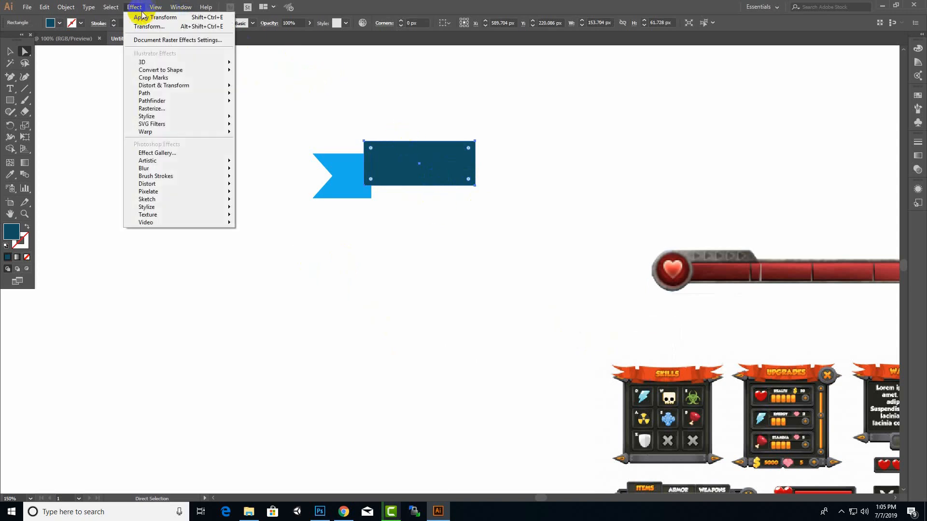
pyautogui.moveTo(155, 62)
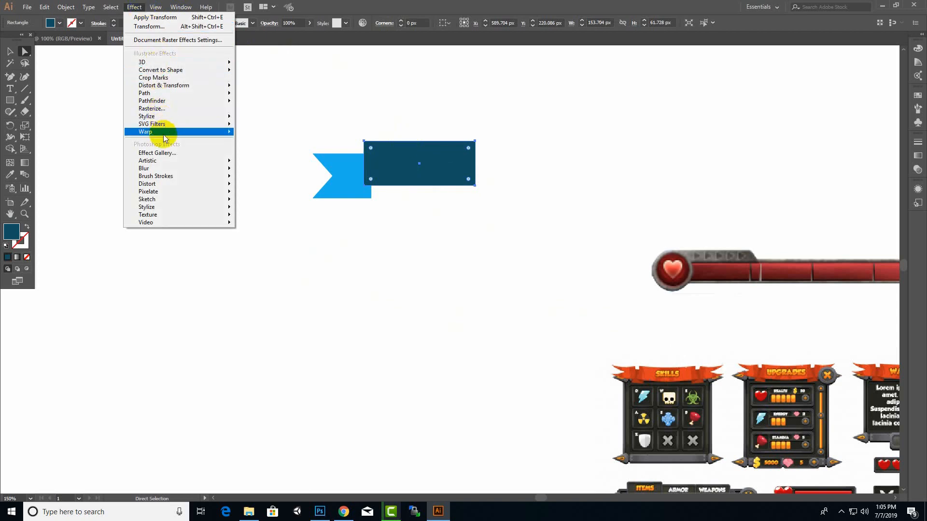
pyautogui.moveTo(163, 134)
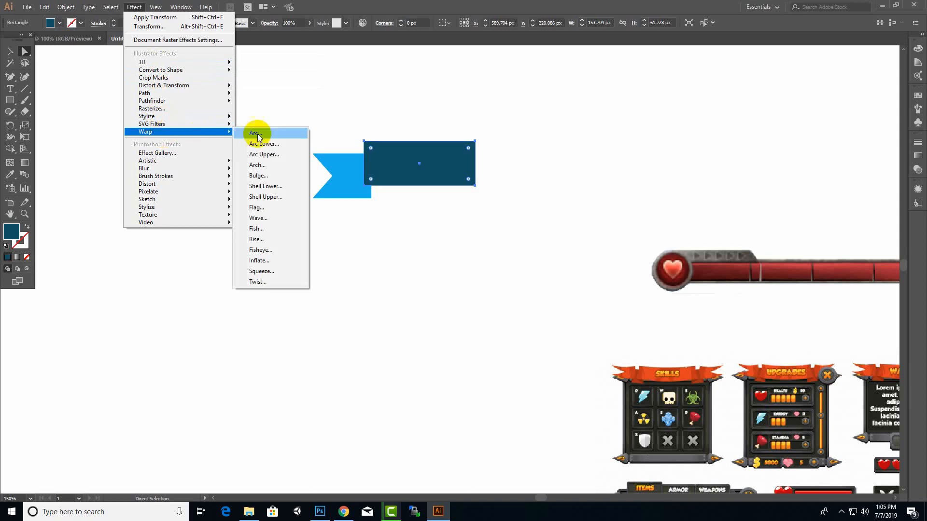
pyautogui.click(277, 135)
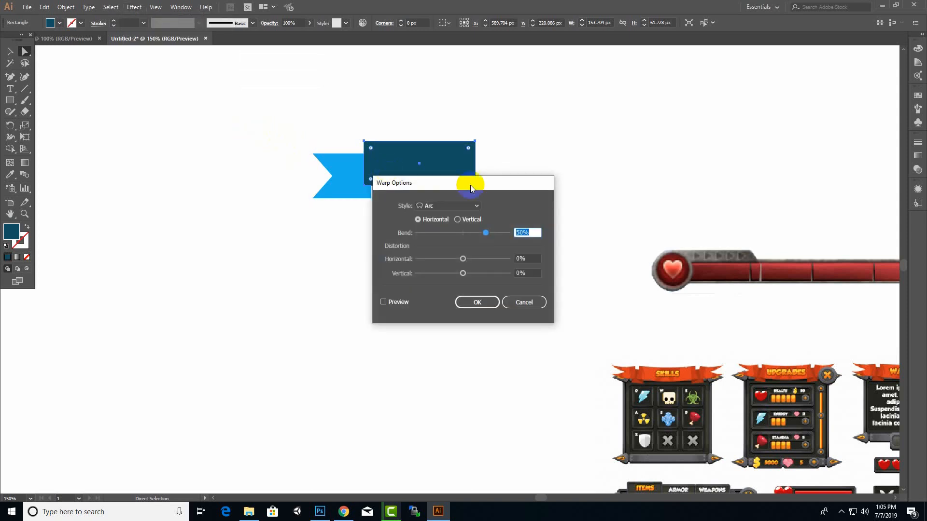
pyautogui.moveTo(470, 184); pyautogui.dragTo(607, 109)
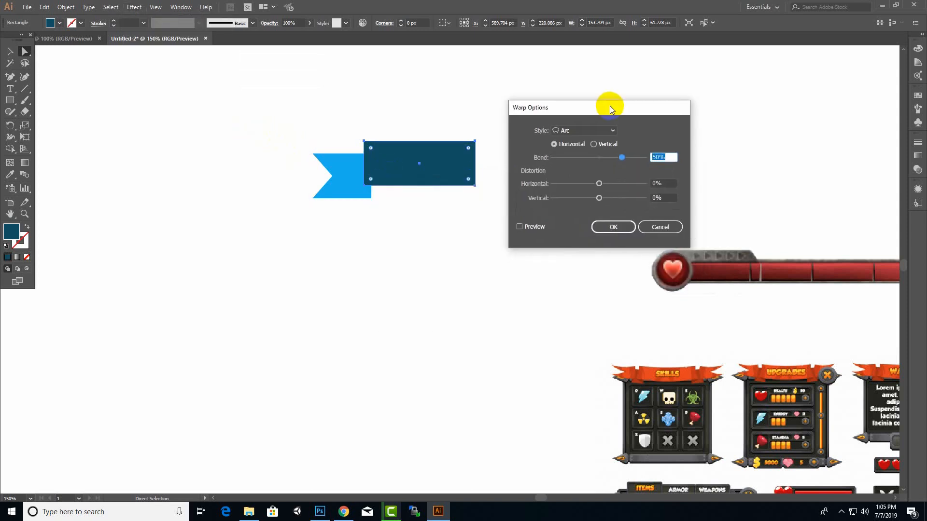
pyautogui.click(593, 131)
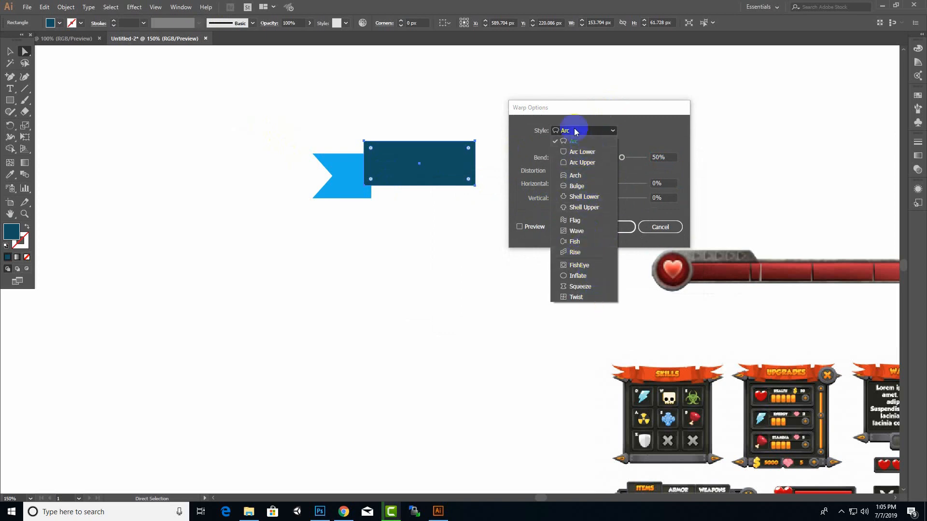
pyautogui.click(620, 108)
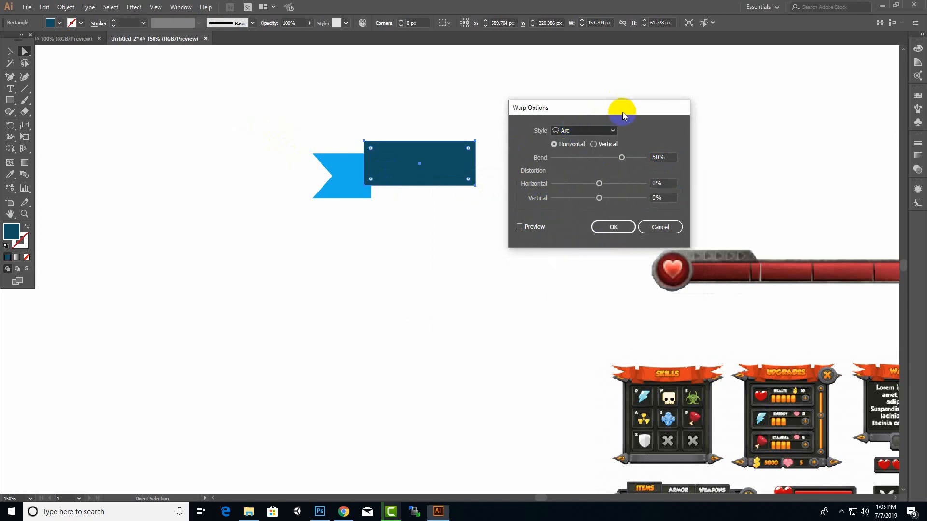
pyautogui.click(524, 228)
pyautogui.moveTo(570, 105); pyautogui.dragTo(635, 96)
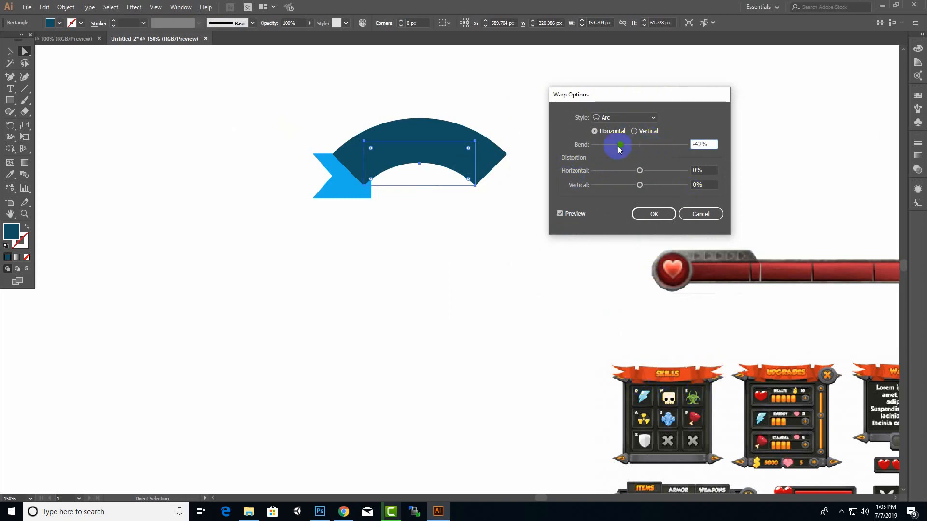
pyautogui.moveTo(618, 146); pyautogui.dragTo(653, 143)
pyautogui.click(658, 213)
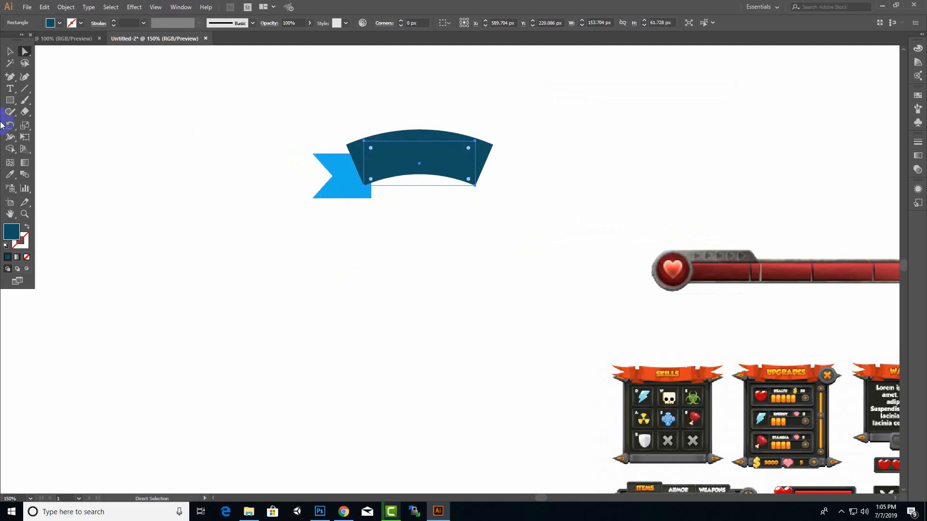
# Apply a horizontal Arc warp with a 26% bend to the light blue notched tail
pyautogui.click(335, 200)
pyautogui.click(136, 7)
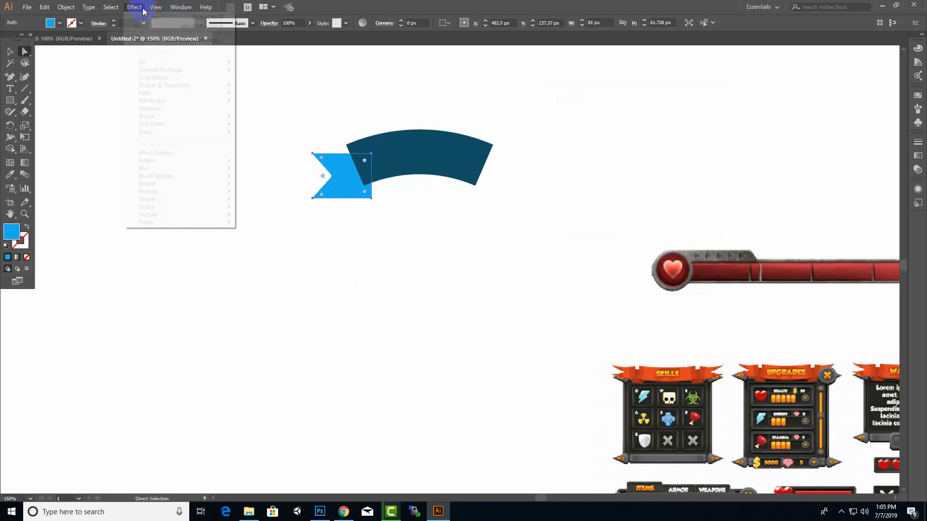
pyautogui.moveTo(172, 131)
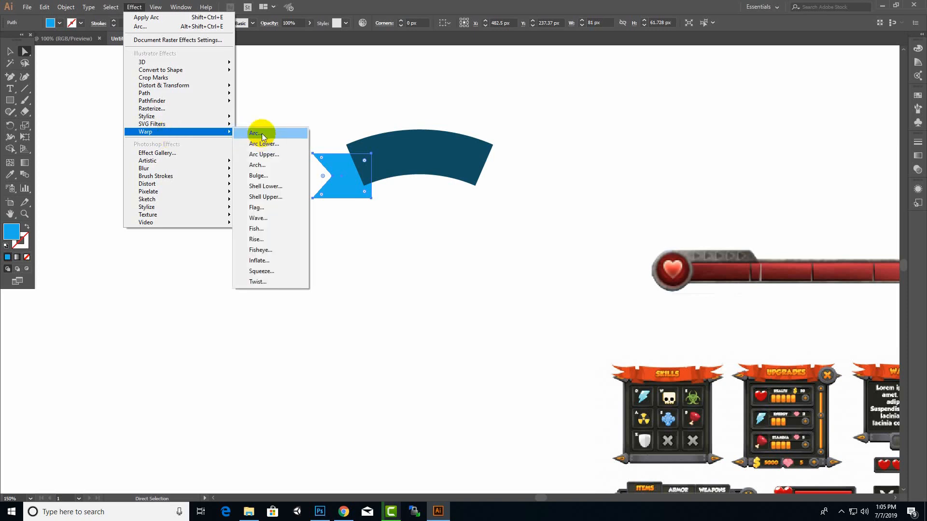
pyautogui.click(256, 134)
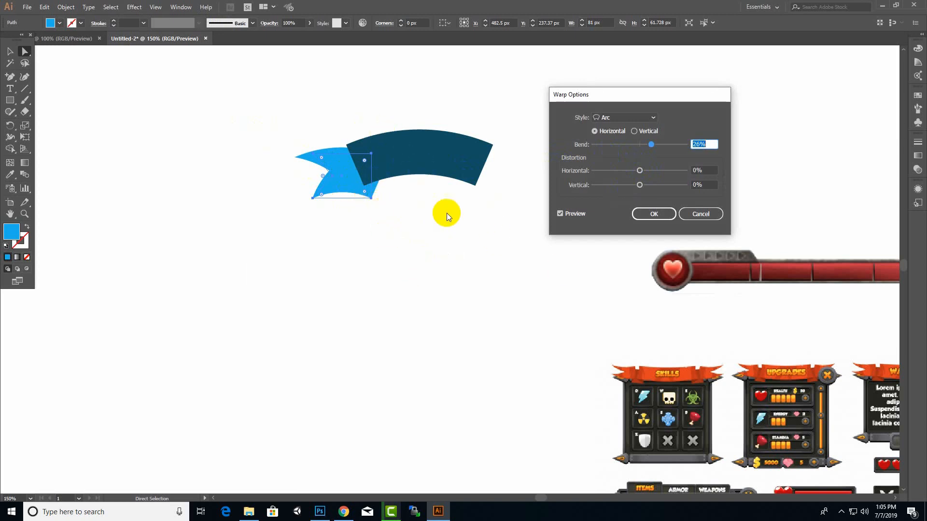
pyautogui.click(653, 214)
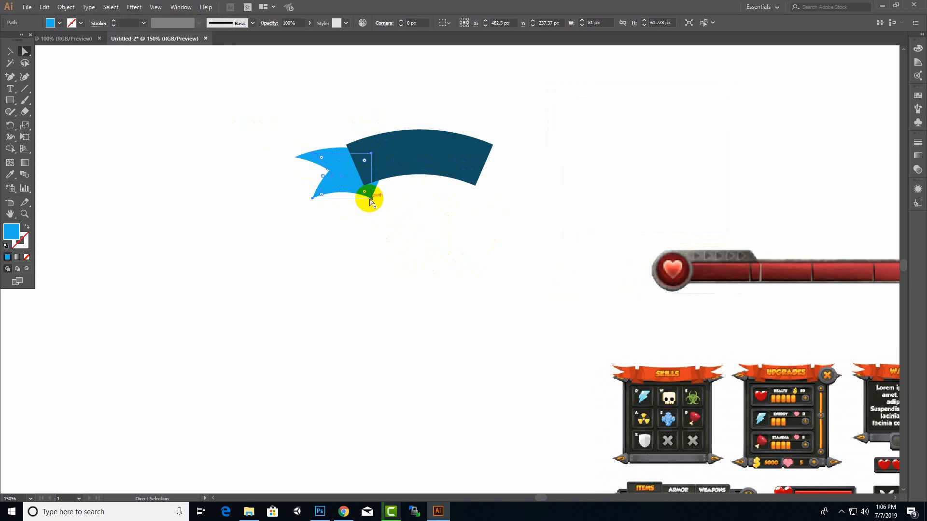
# Rotate the notched tail about 29° to follow the curve and position it beneath the dark band's left end
pyautogui.click(9, 50)
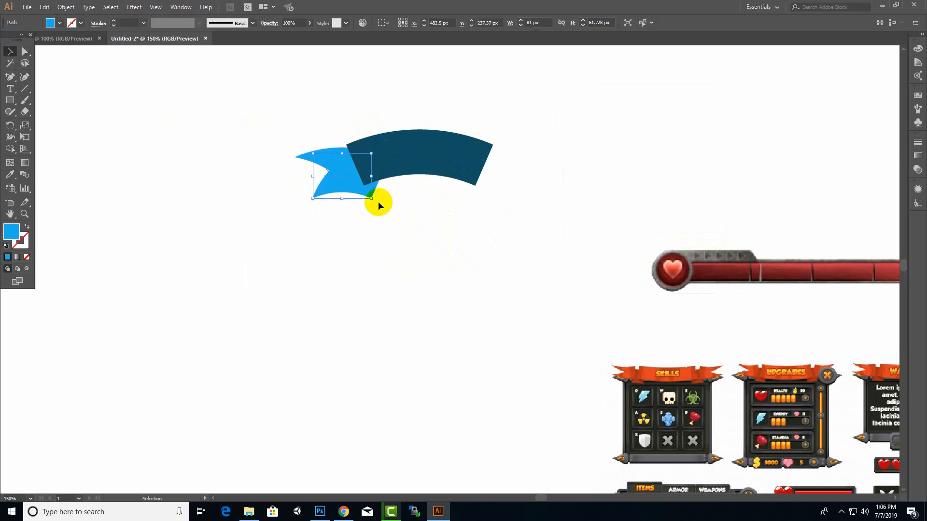
pyautogui.moveTo(378, 201); pyautogui.dragTo(352, 180)
pyautogui.scroll(1, 393, 215)
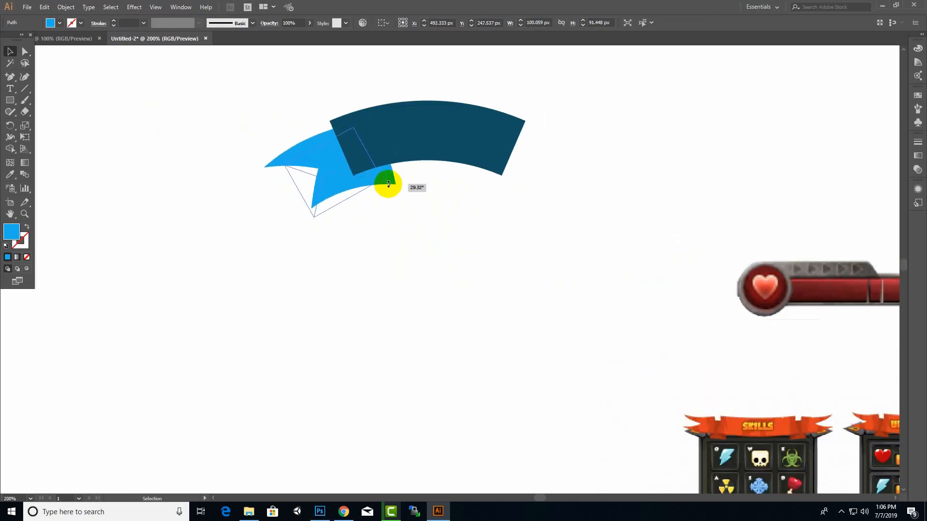
pyautogui.moveTo(340, 179); pyautogui.dragTo(345, 190)
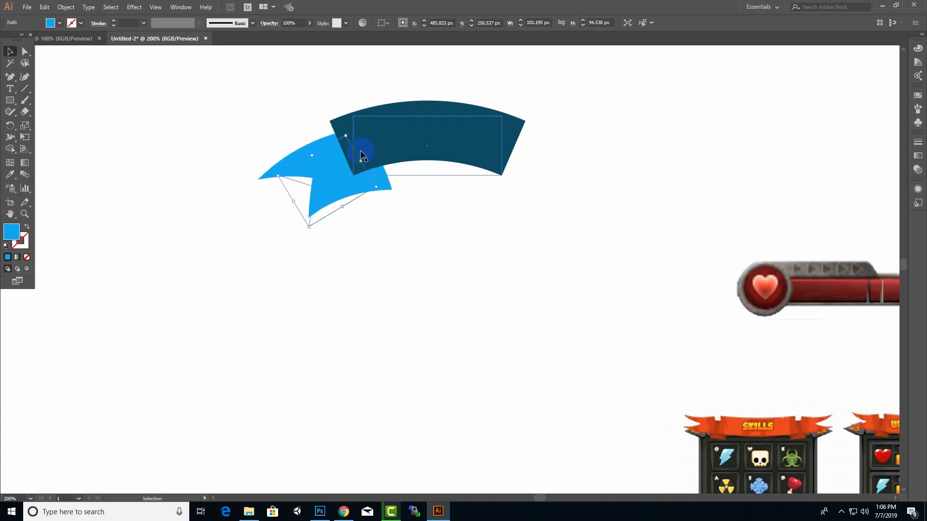
pyautogui.click(401, 238)
pyautogui.scroll(-1, 429, 281)
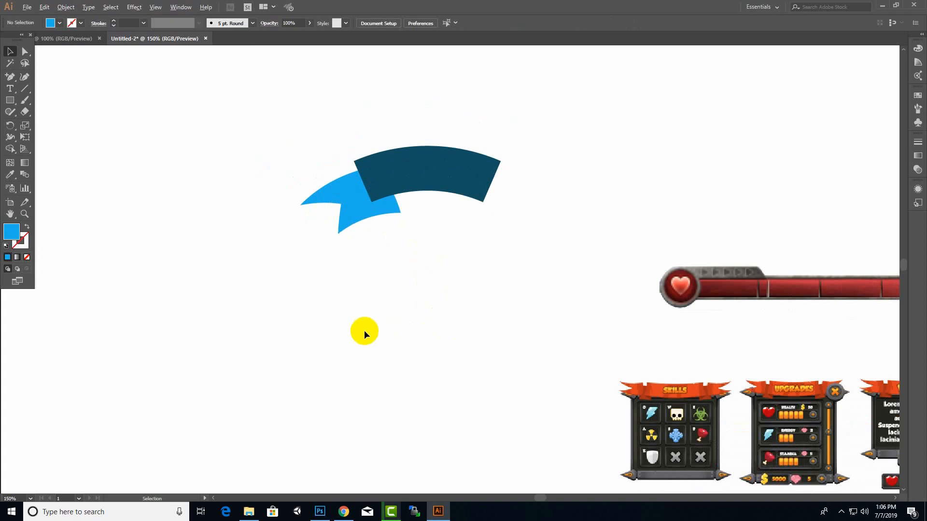
pyautogui.scroll(-3, 364, 331)
pyautogui.scroll(3, 364, 331)
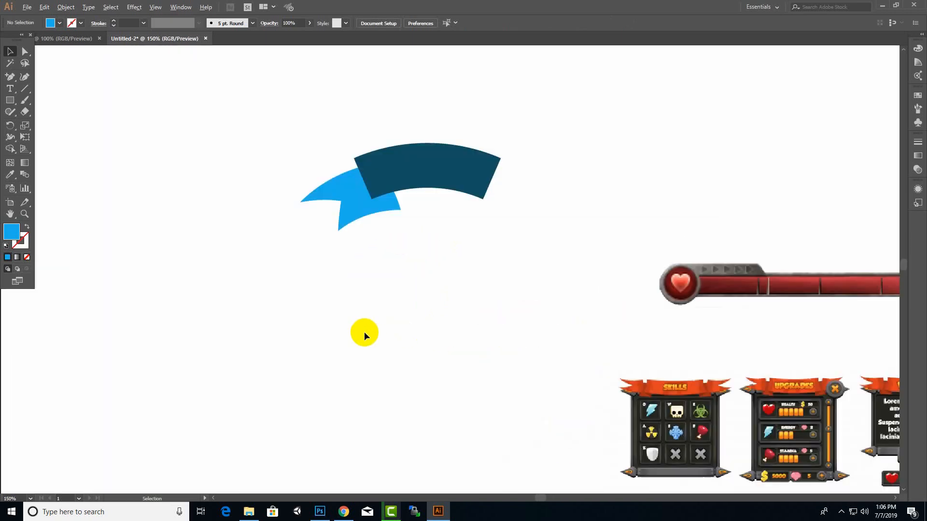
# Draw a triangular fold with the Pen tool between the dark band's lower-left corner and the tail's right edge
pyautogui.moveTo(368, 188); pyautogui.dragTo(372, 199)
pyautogui.scroll(2, 360, 215)
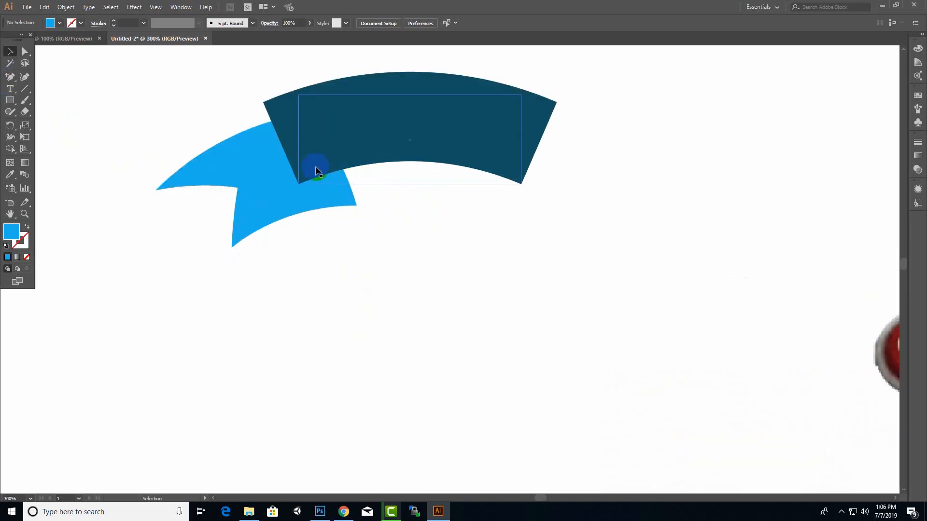
pyautogui.click(24, 78)
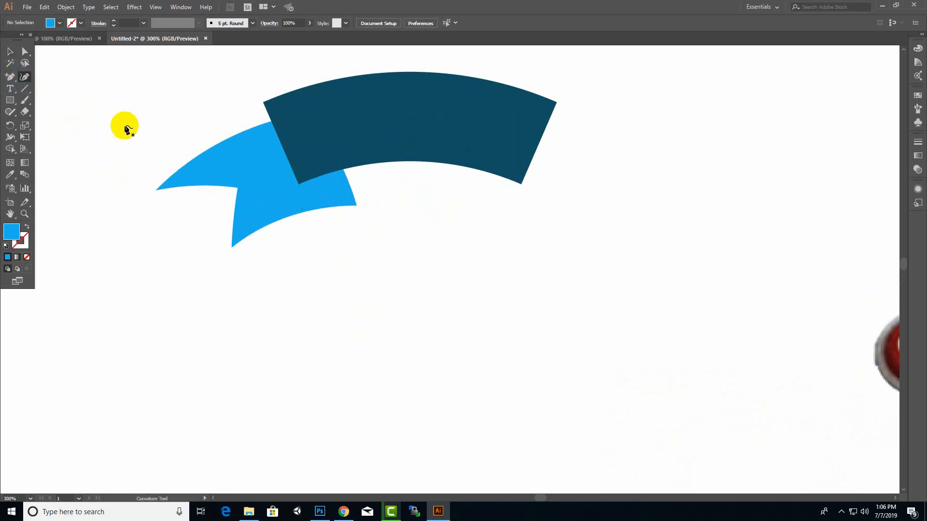
pyautogui.click(12, 79)
pyautogui.moveTo(14, 80); pyautogui.dragTo(48, 75)
pyautogui.moveTo(299, 185); pyautogui.dragTo(345, 176)
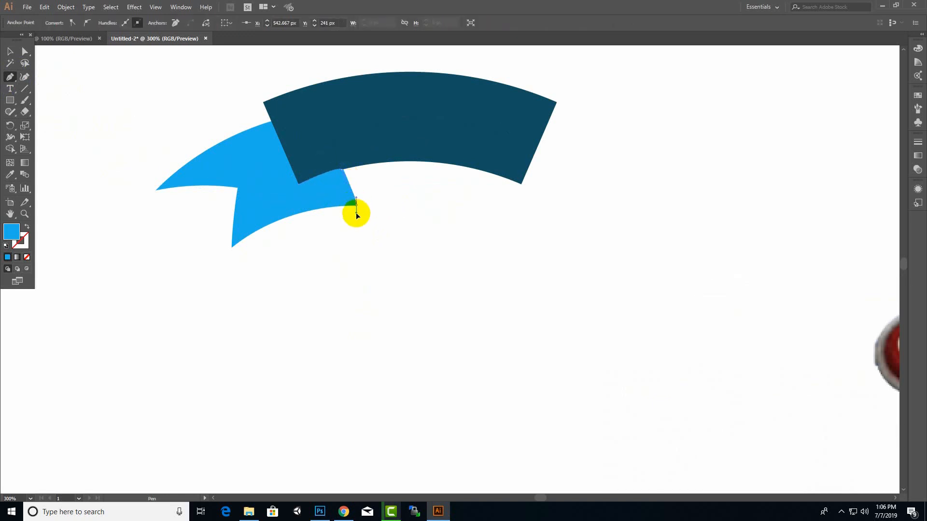
pyautogui.moveTo(356, 213); pyautogui.dragTo(300, 188)
pyautogui.hotkey('ctrl', 'z')
pyautogui.scroll(-2, 323, 233)
pyautogui.scroll(1, 321, 231)
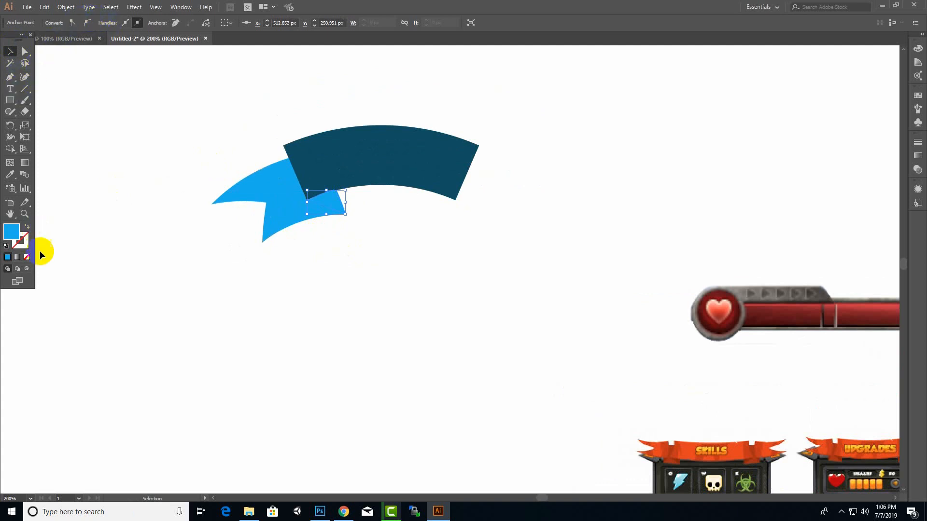
# Fill the triangular fold with the darker blue 13718E and deselect it
pyautogui.click(13, 232)
pyautogui.doubleClick(14, 232)
pyautogui.click(471, 206)
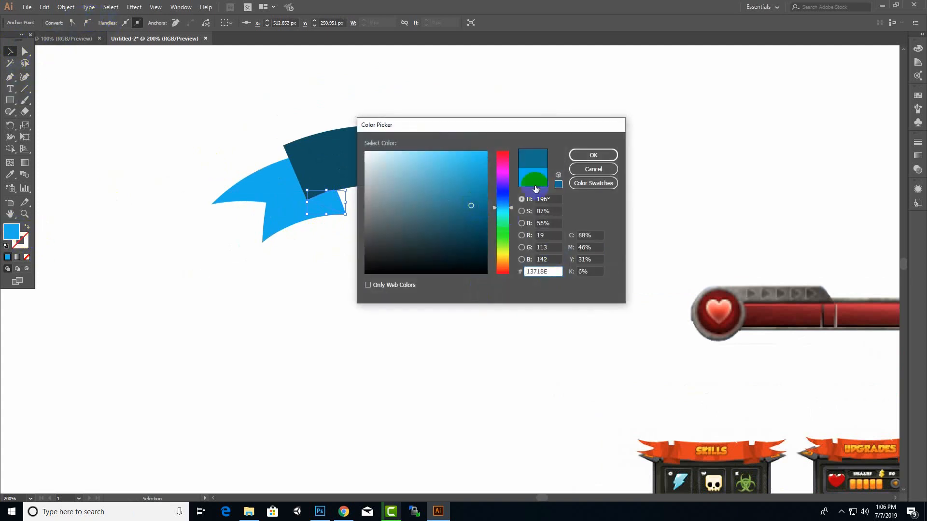
pyautogui.click(594, 157)
pyautogui.click(25, 52)
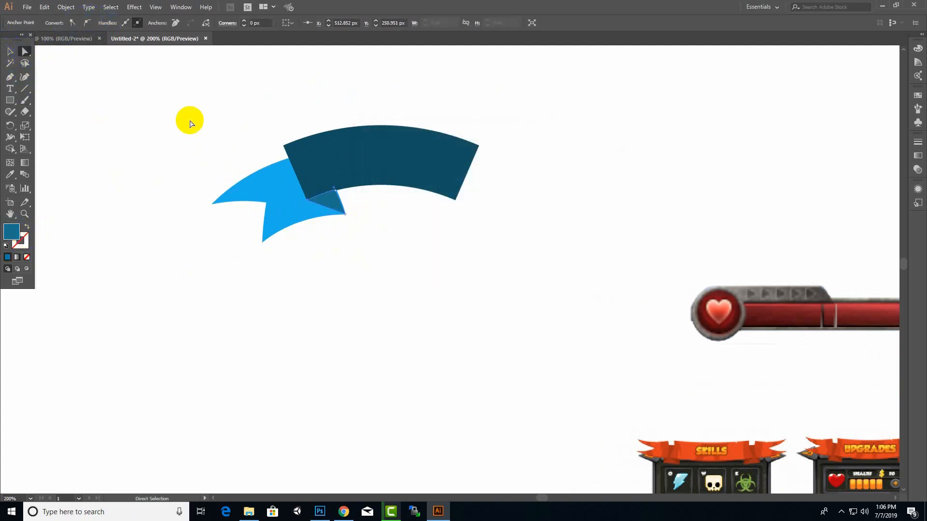
pyautogui.click(189, 121)
pyautogui.scroll(-3, 536, 247)
pyautogui.scroll(2, 560, 236)
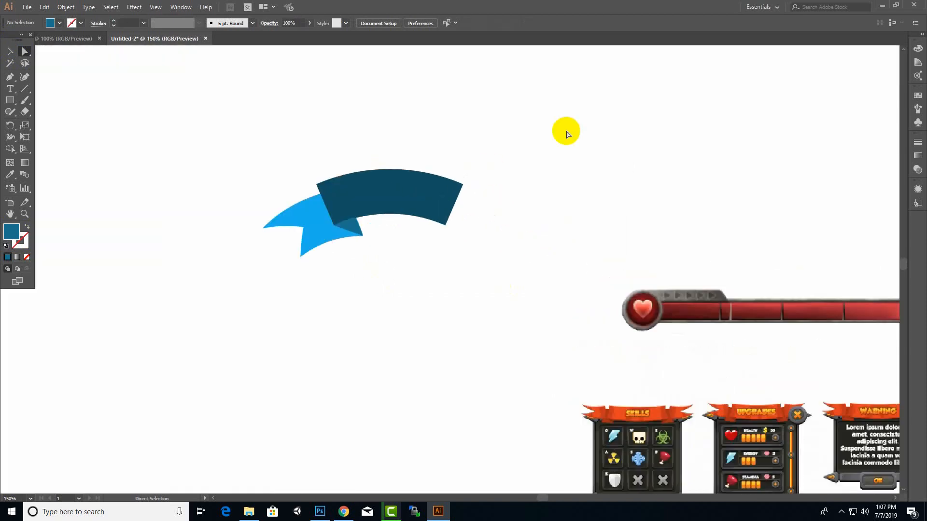
pyautogui.moveTo(563, 130); pyautogui.dragTo(193, 296)
pyautogui.click(354, 342)
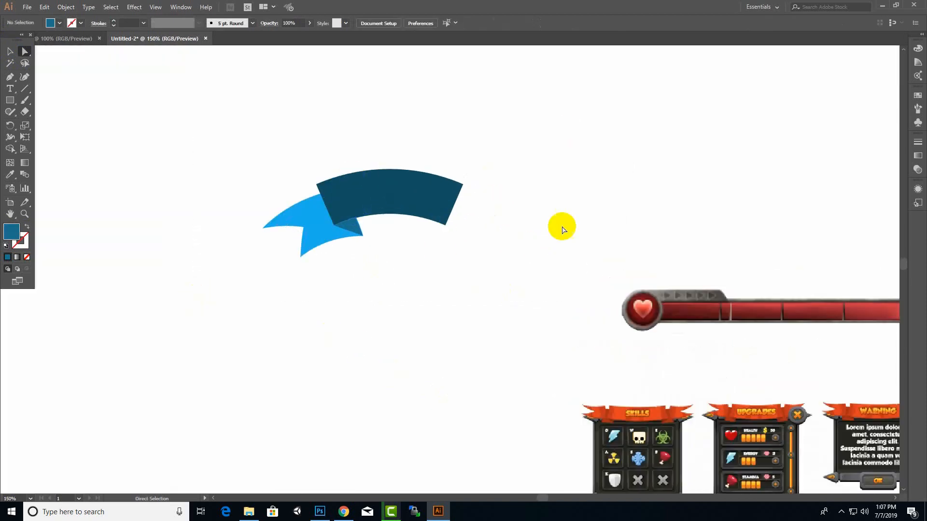
pyautogui.click(420, 208)
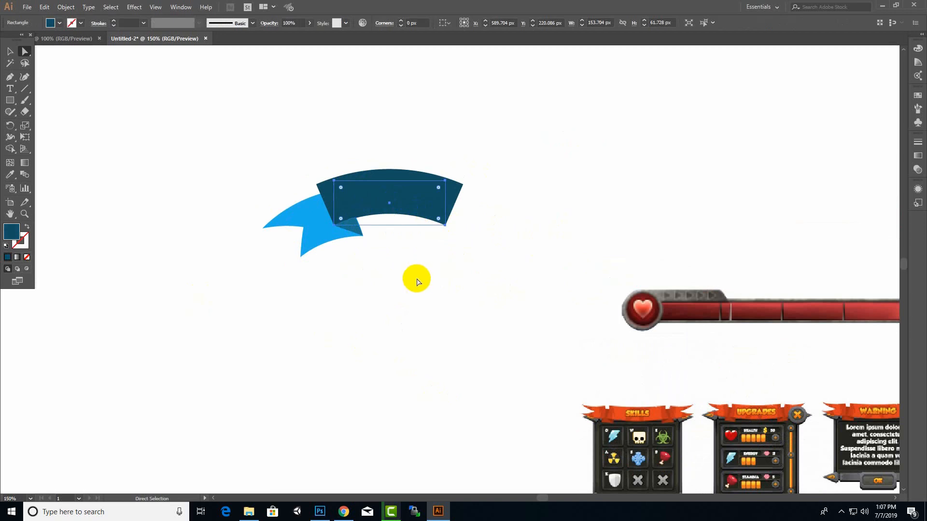
pyautogui.click(415, 277)
pyautogui.click(462, 188)
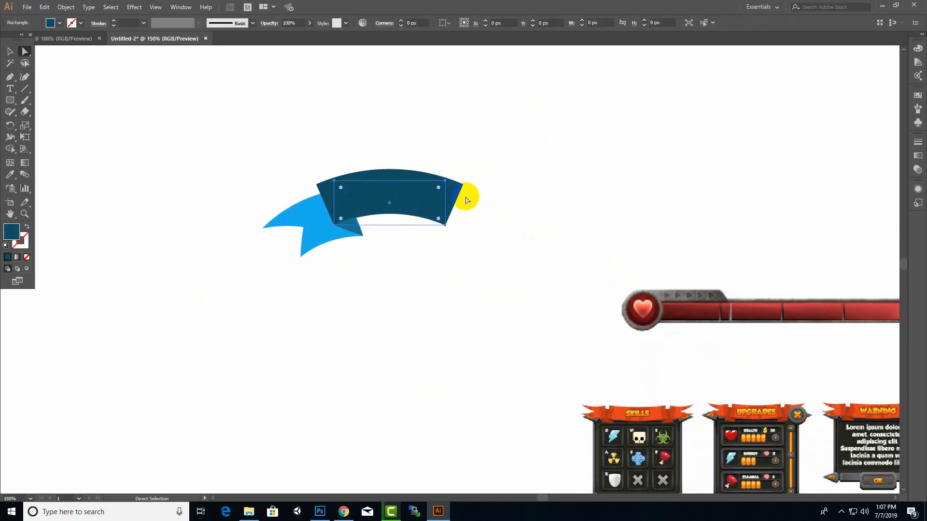
pyautogui.click(393, 151)
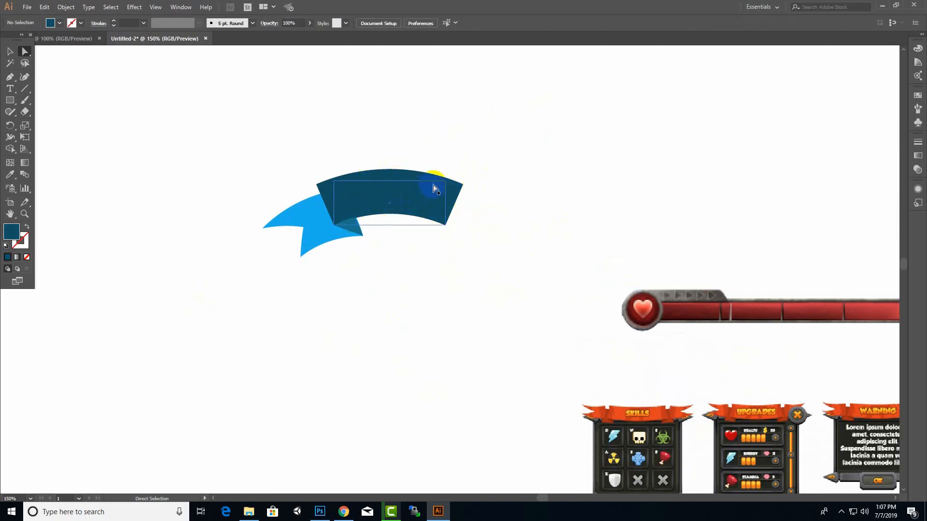
# Try moving the curved dark band upward away from the tail, and undo the move
pyautogui.click(454, 200)
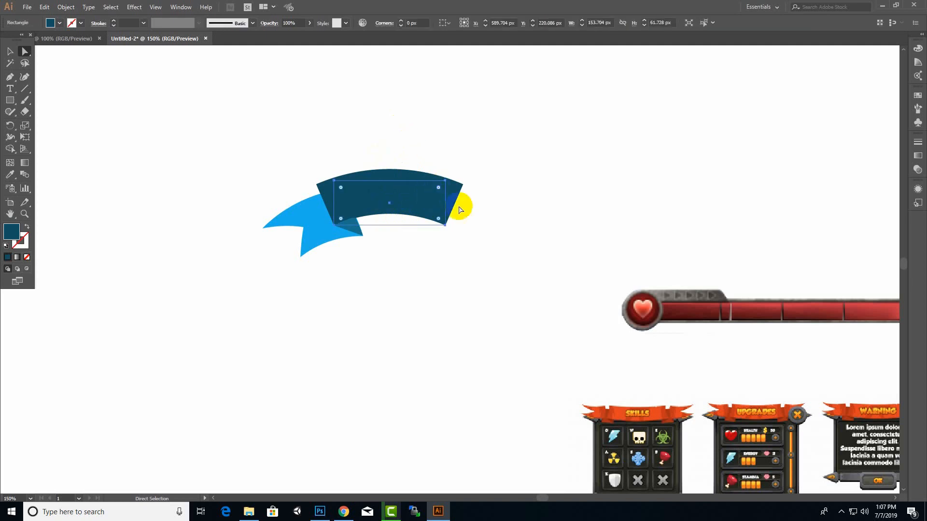
pyautogui.moveTo(428, 195); pyautogui.dragTo(418, 91)
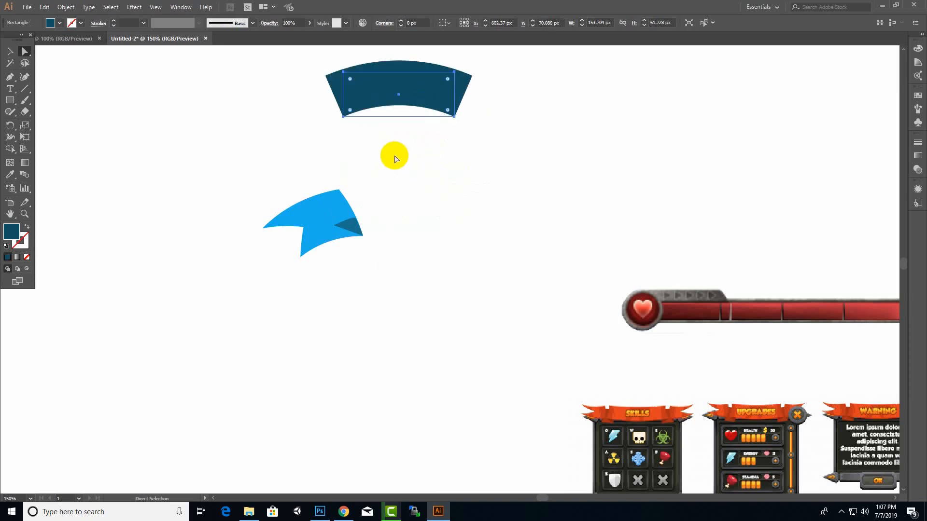
pyautogui.hotkey('ctrl', 'z')
pyautogui.hotkey('ctrl', 'z')
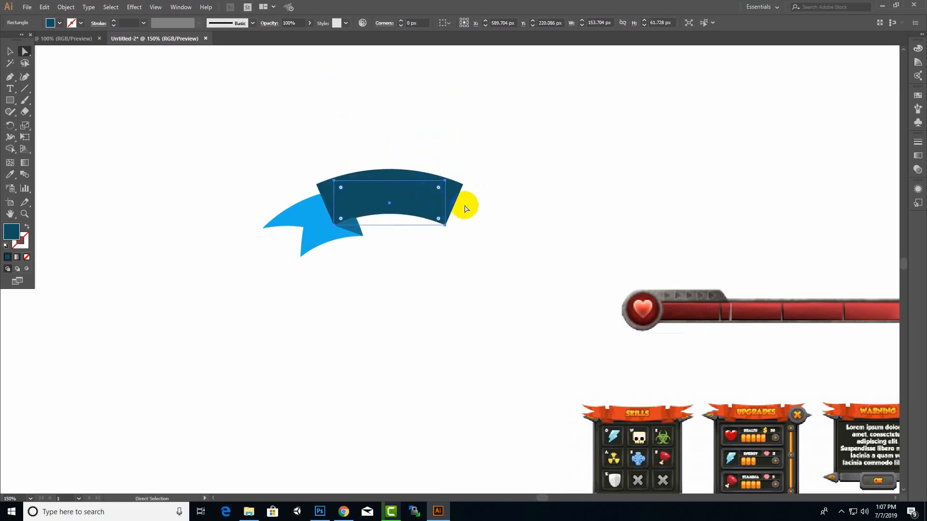
# Try making a copy of the left tail and its fold reflected at 90°
pyautogui.click(310, 236)
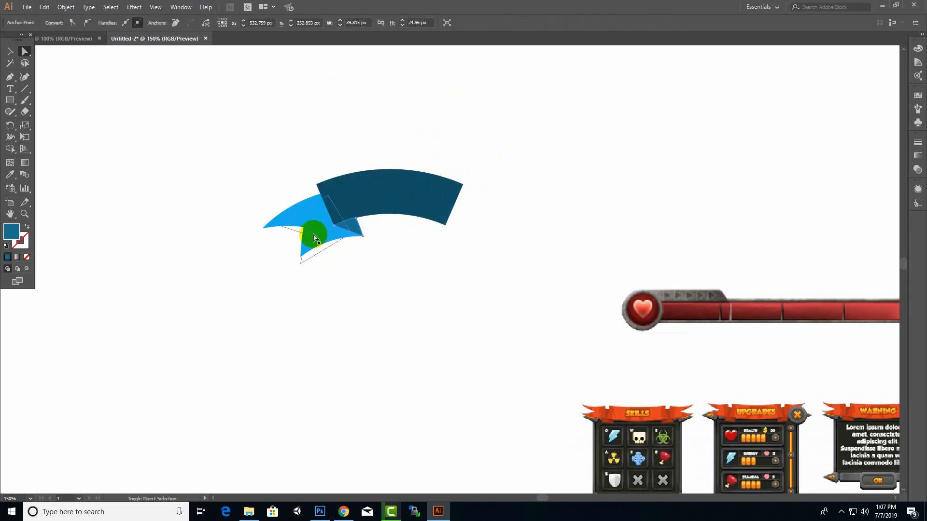
pyautogui.click(301, 217)
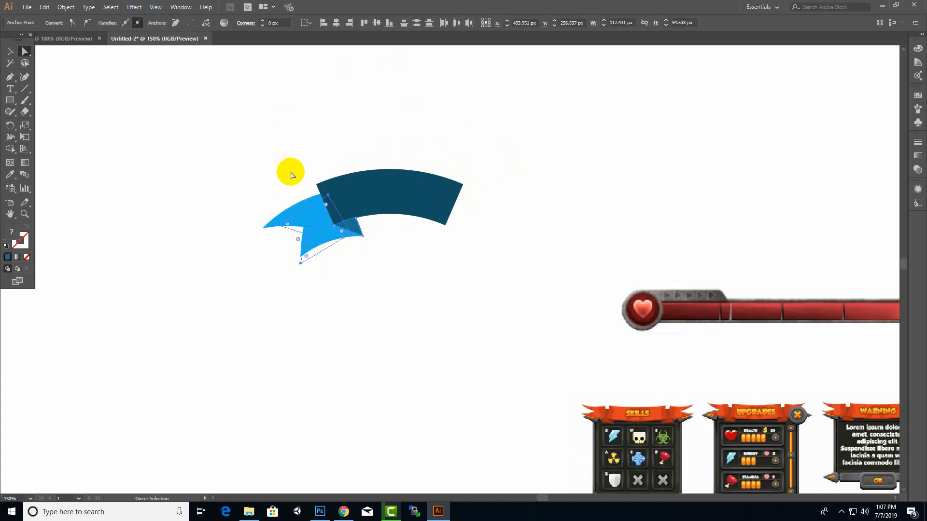
pyautogui.rightClick(304, 209)
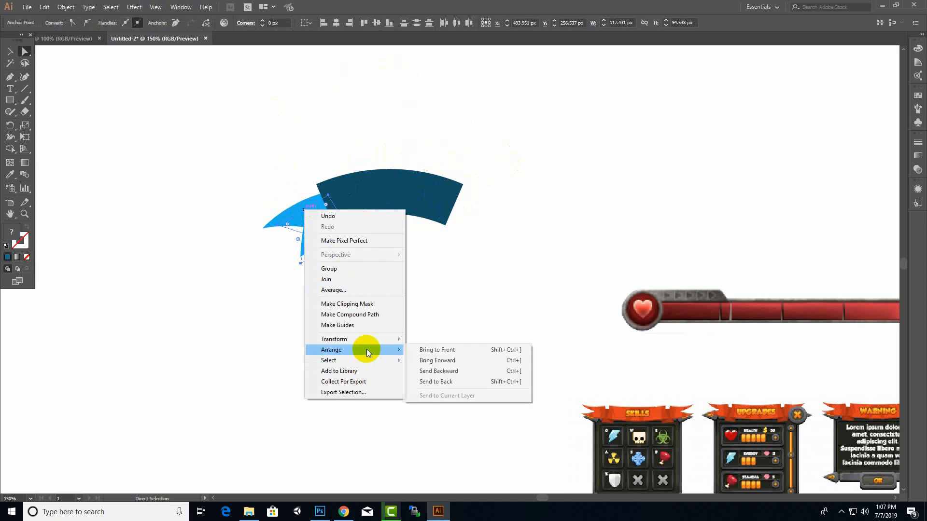
pyautogui.moveTo(374, 340)
pyautogui.click(442, 374)
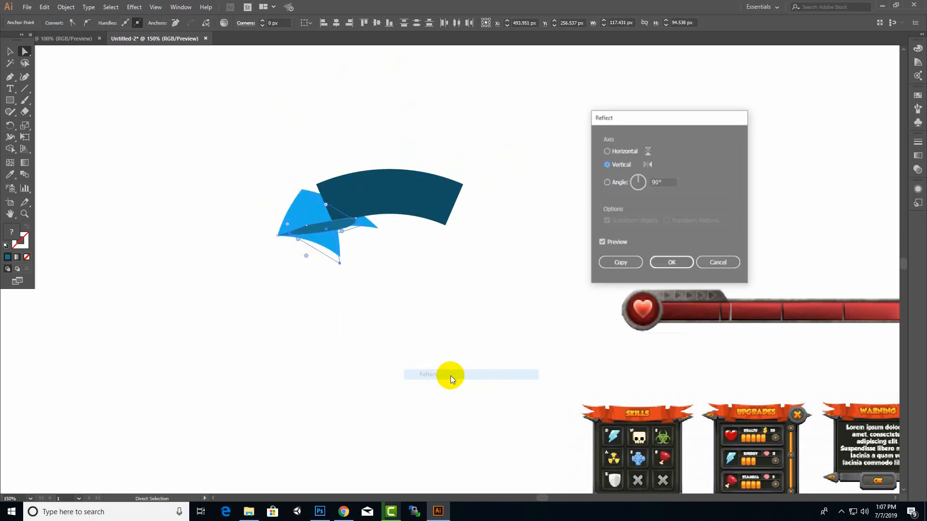
pyautogui.click(607, 151)
pyautogui.click(660, 182)
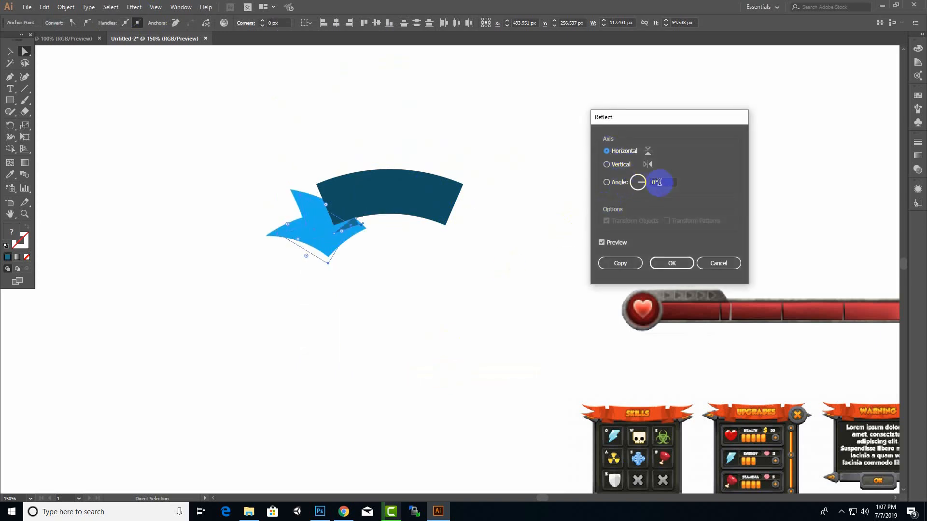
pyautogui.write('90')
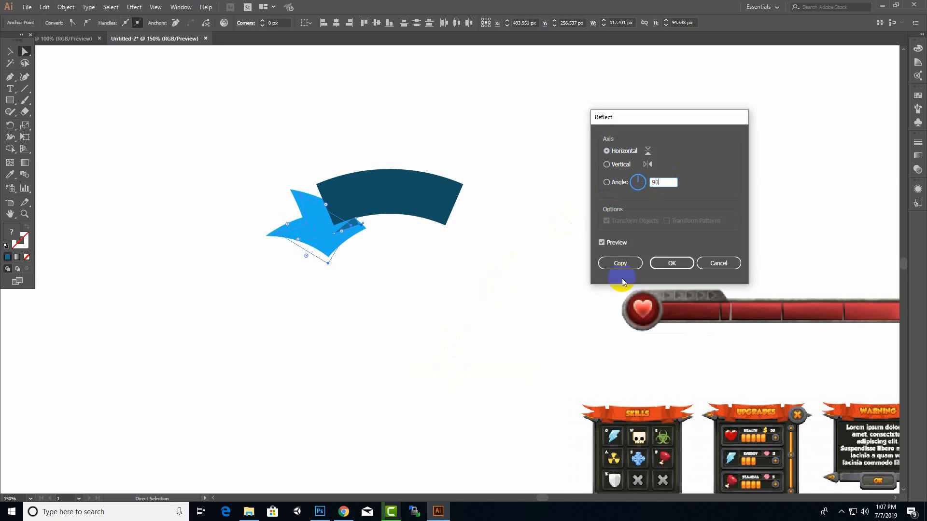
pyautogui.click(620, 264)
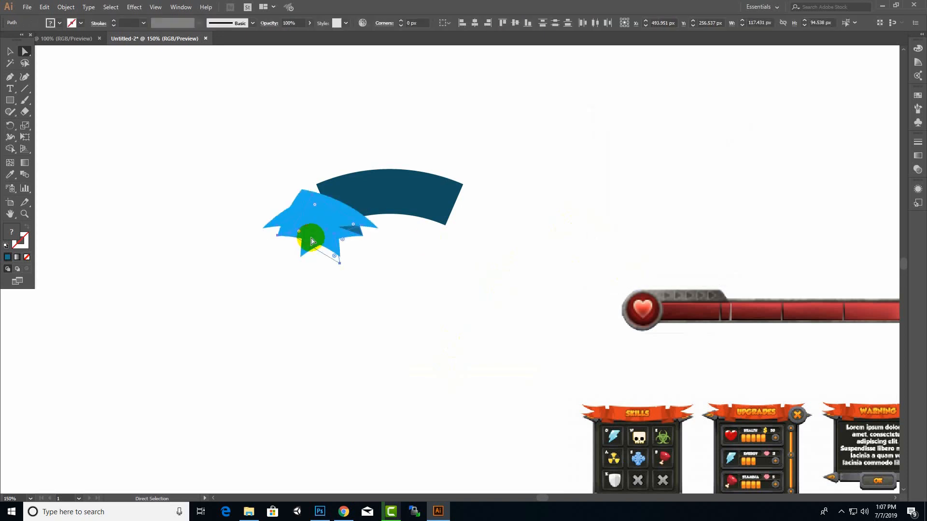
# Try the mirrored tail copy at the dark band's right end, and undo both the move and the reflected copy
pyautogui.moveTo(330, 219); pyautogui.dragTo(496, 218)
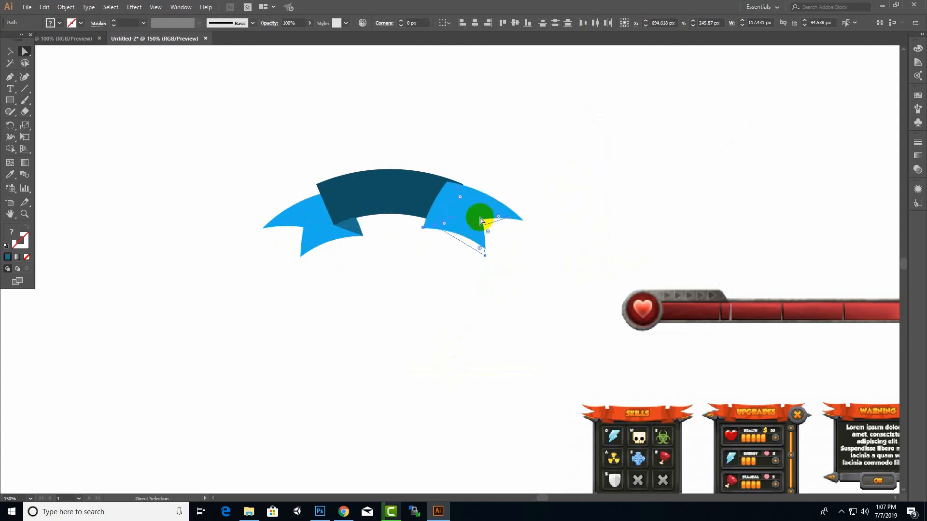
pyautogui.scroll(1, 523, 213)
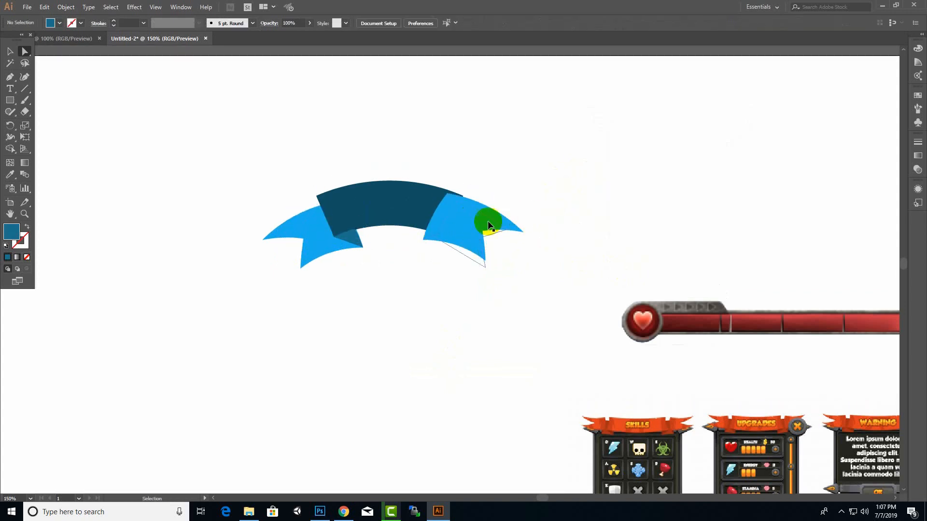
pyautogui.hotkey('ctrl', 'z')
pyautogui.hotkey('ctrl', 'z')
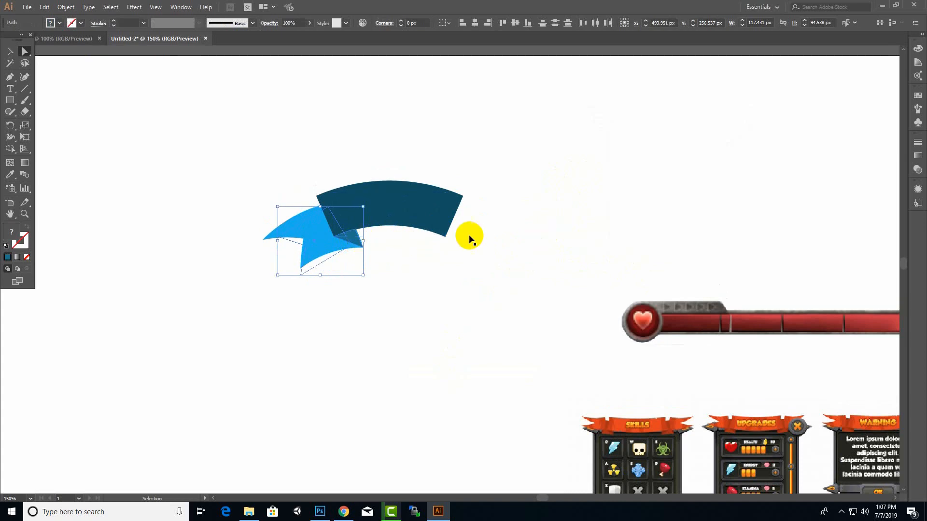
# Fill the triangular fold under the band's lower-left corner with a dark teal-blue, about 184451
pyautogui.click(321, 266)
pyautogui.click(414, 265)
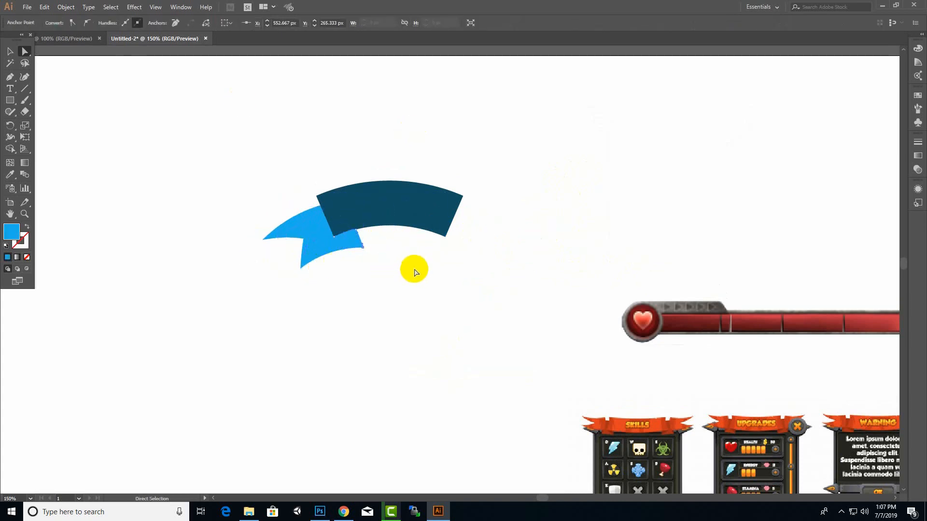
pyautogui.click(356, 238)
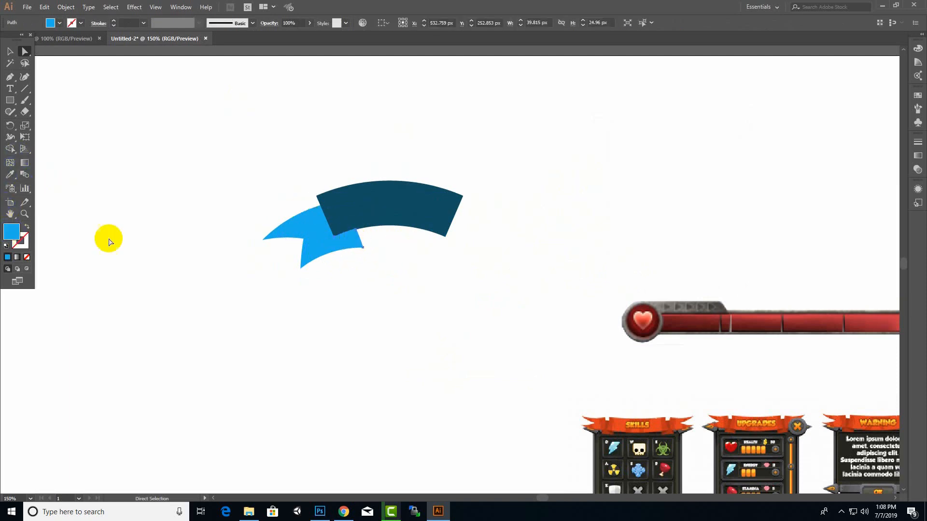
pyautogui.doubleClick(11, 233)
pyautogui.moveTo(432, 236); pyautogui.dragTo(460, 229)
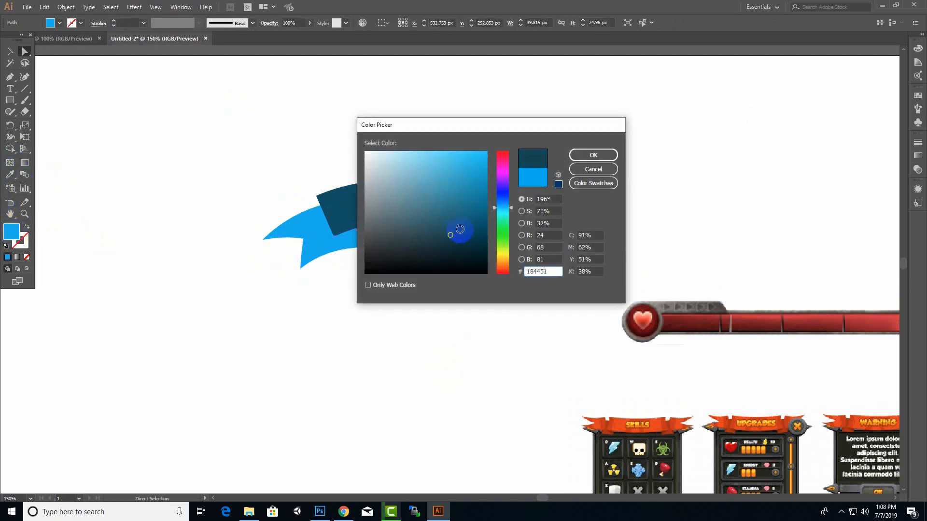
pyautogui.click(591, 155)
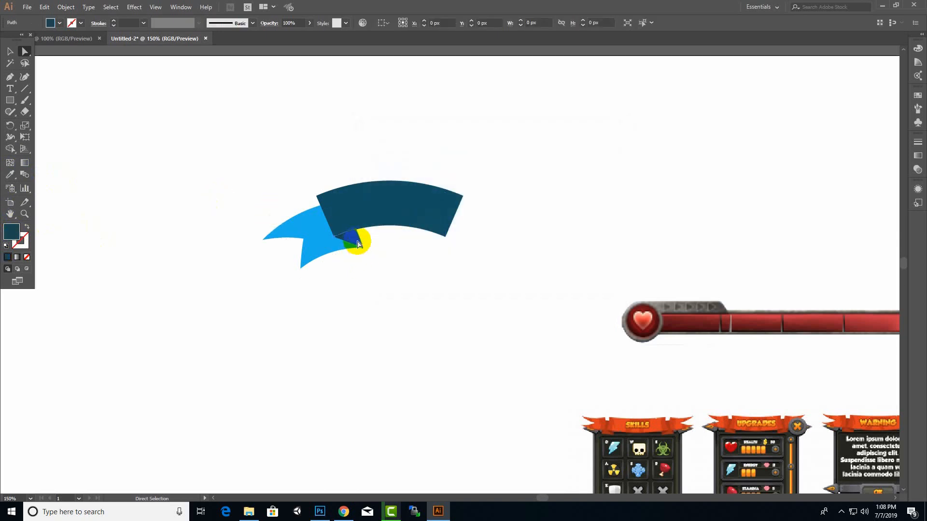
# Make a copy of the triangular fold reflected at 90° and place it beneath the band's lower-right corner
pyautogui.scroll(1, 332, 263)
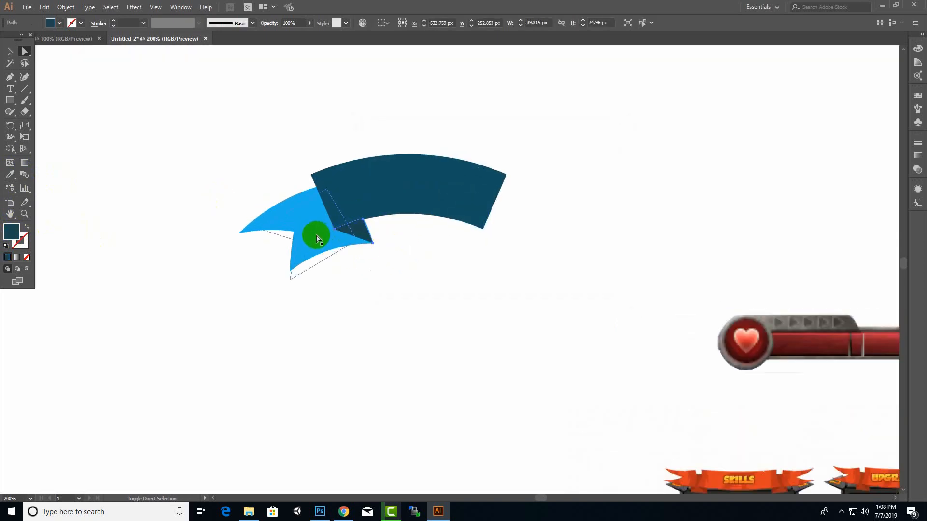
pyautogui.click(356, 238)
pyautogui.rightClick(370, 233)
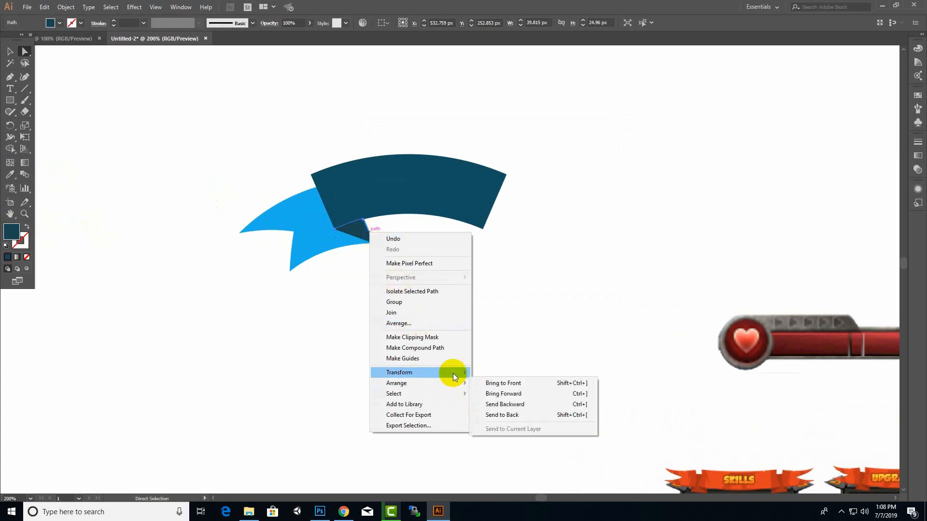
pyautogui.moveTo(452, 373)
pyautogui.click(507, 407)
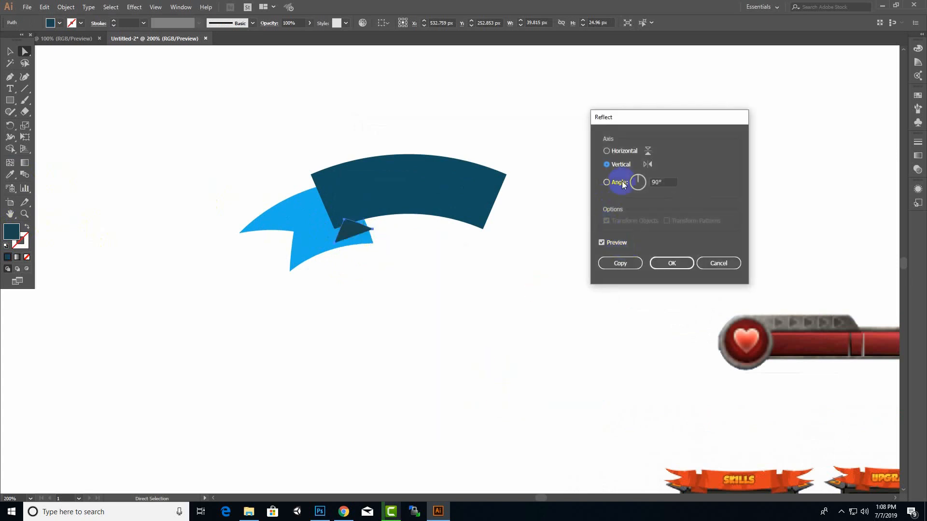
pyautogui.press('Tab')
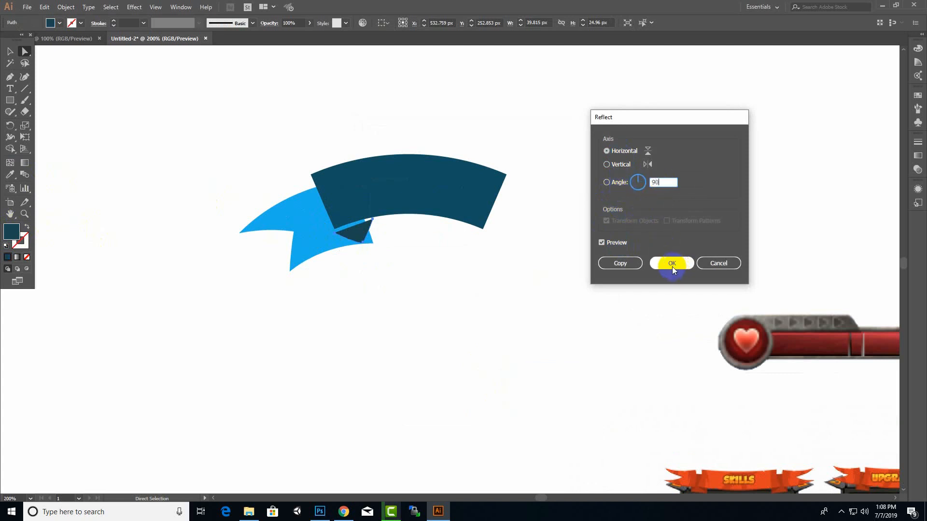
pyautogui.click(620, 263)
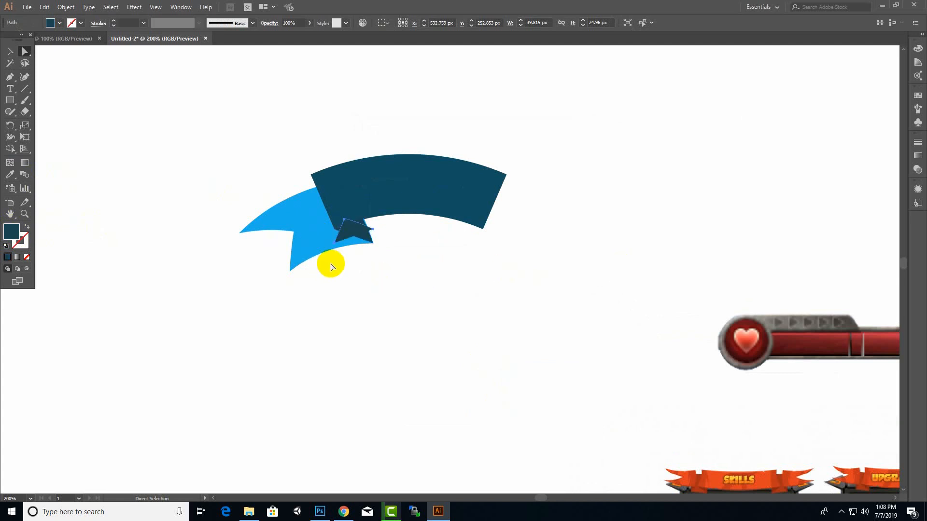
pyautogui.moveTo(356, 231); pyautogui.dragTo(468, 233)
# Make a copy of the notched left tail reflected at 90°
pyautogui.click(299, 227)
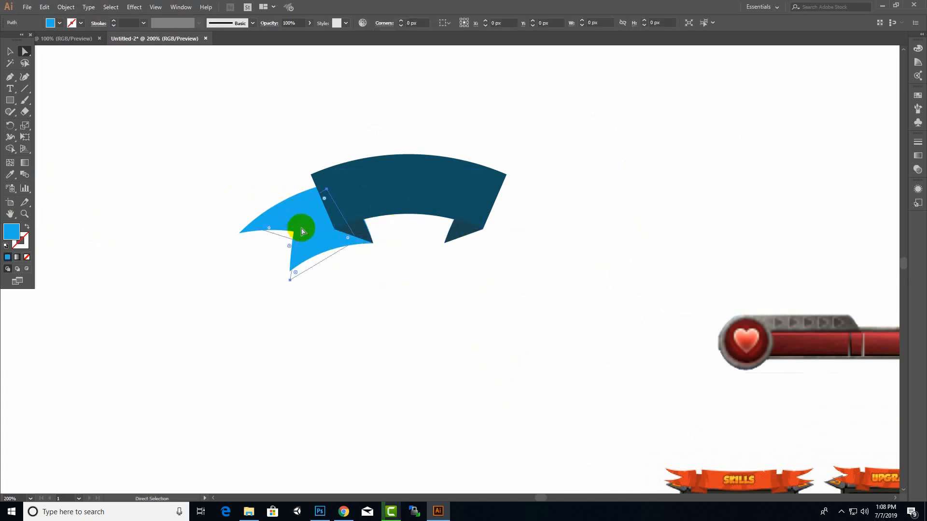
pyautogui.rightClick(289, 204)
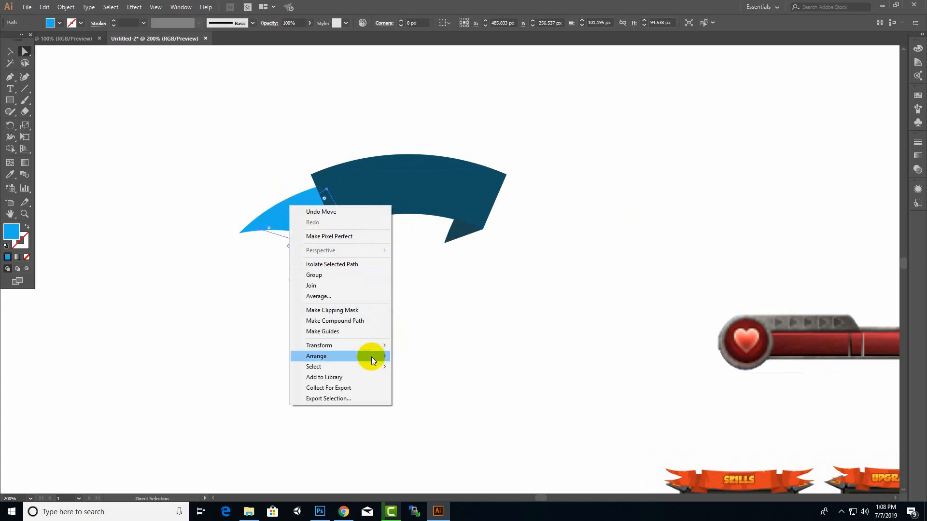
pyautogui.moveTo(382, 346)
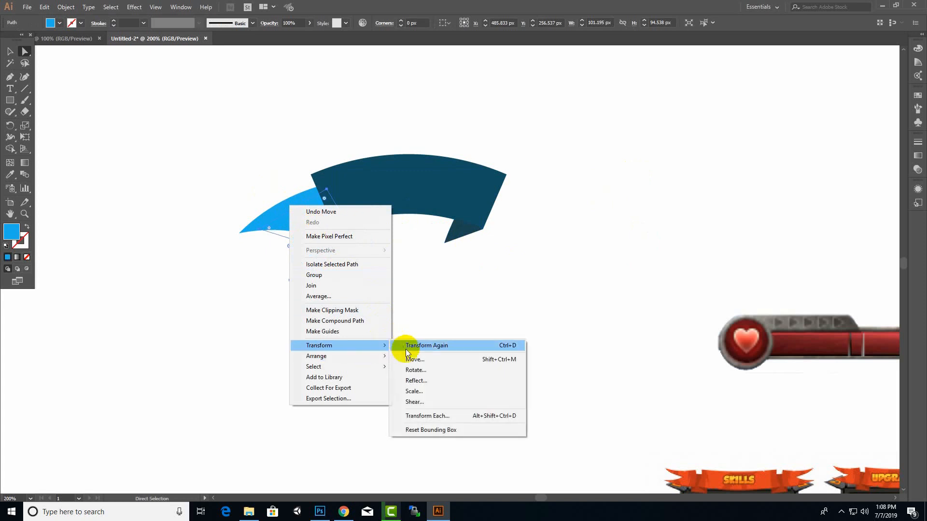
pyautogui.click(414, 378)
pyautogui.click(606, 150)
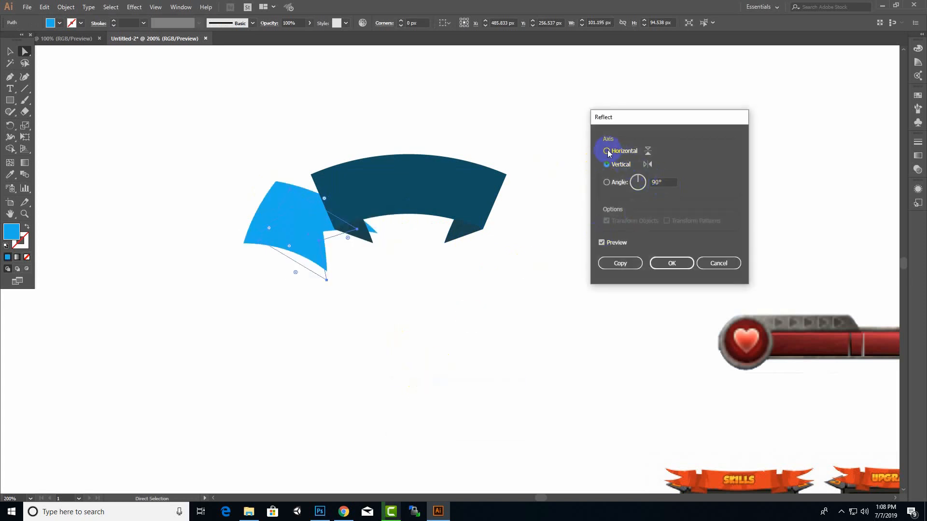
pyautogui.click(669, 189)
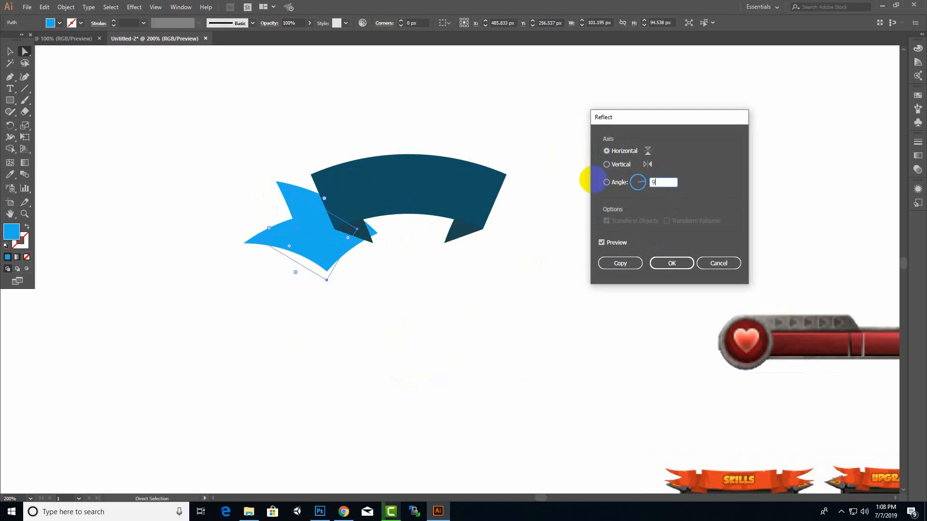
pyautogui.click(614, 262)
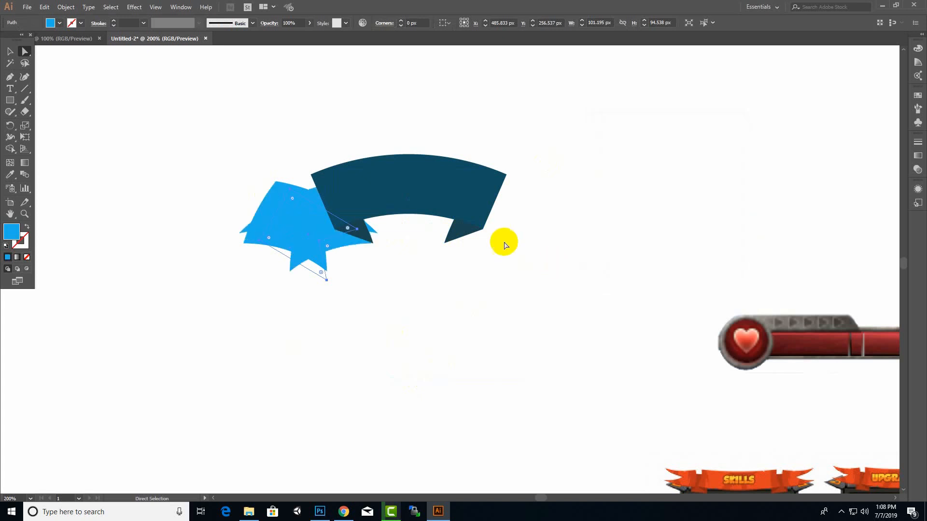
# Position the mirrored tail beneath the band's right end with its inner corner meeting the right fold's tip, and deselect it
pyautogui.moveTo(288, 215); pyautogui.dragTo(500, 209)
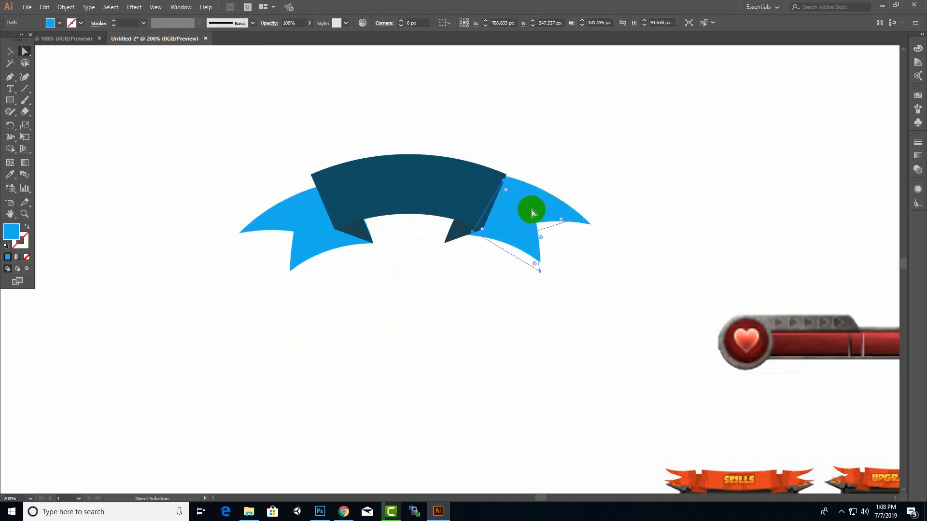
pyautogui.moveTo(531, 209)
pyautogui.mouseDown()
pyautogui.moveTo(504, 221)
pyautogui.moveTo(515, 236)
pyautogui.moveTo(501, 228)
pyautogui.moveTo(513, 213)
pyautogui.mouseUp()
pyautogui.click(610, 158)
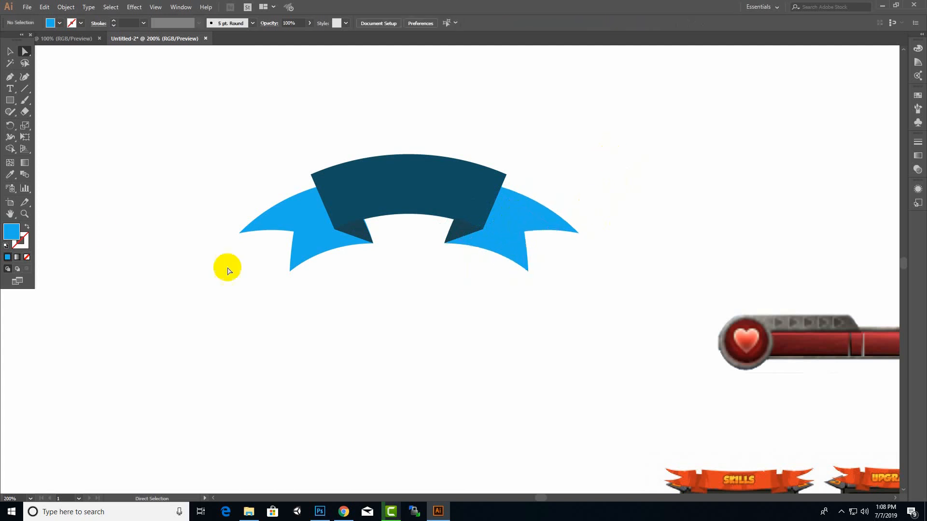
# Shift the left tail slightly outward so its inner corner lines up with the tip of the left fold
pyautogui.click(325, 238)
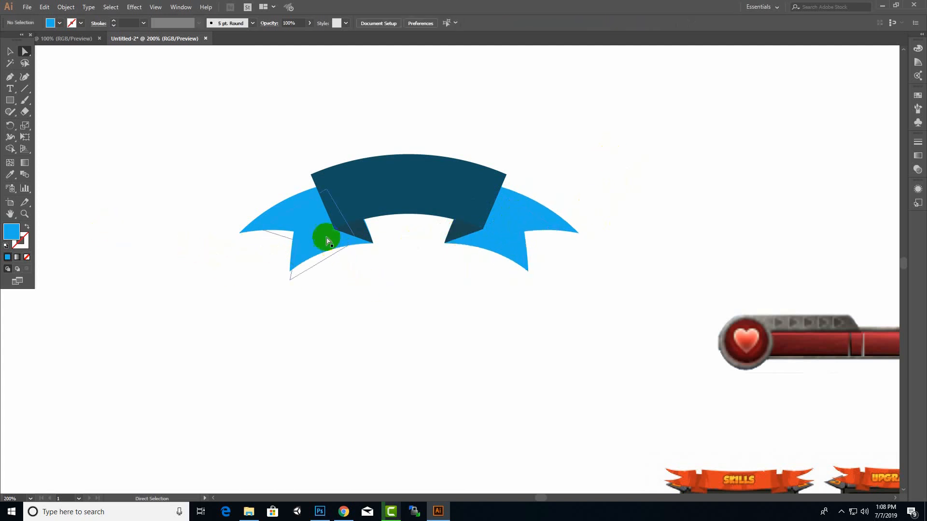
pyautogui.moveTo(309, 215); pyautogui.dragTo(306, 215)
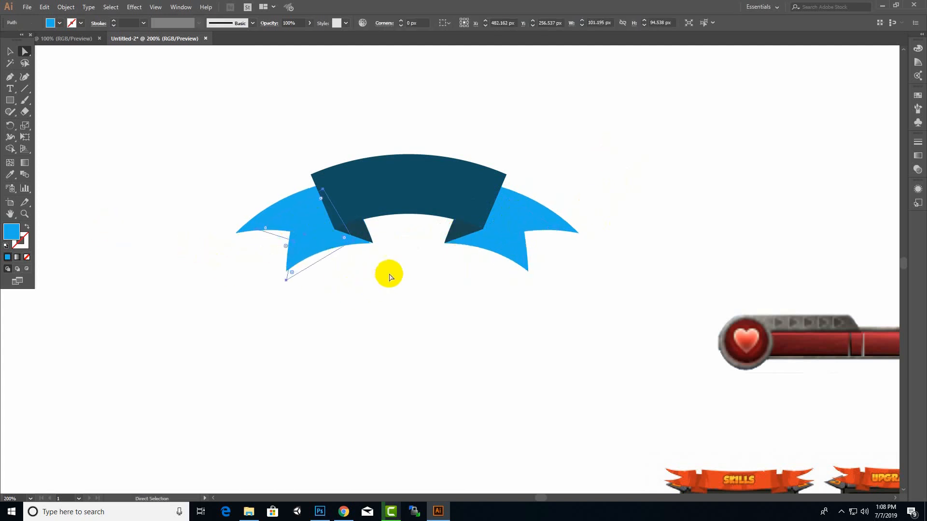
pyautogui.scroll(2, 369, 247)
pyautogui.moveTo(258, 233); pyautogui.dragTo(265, 236)
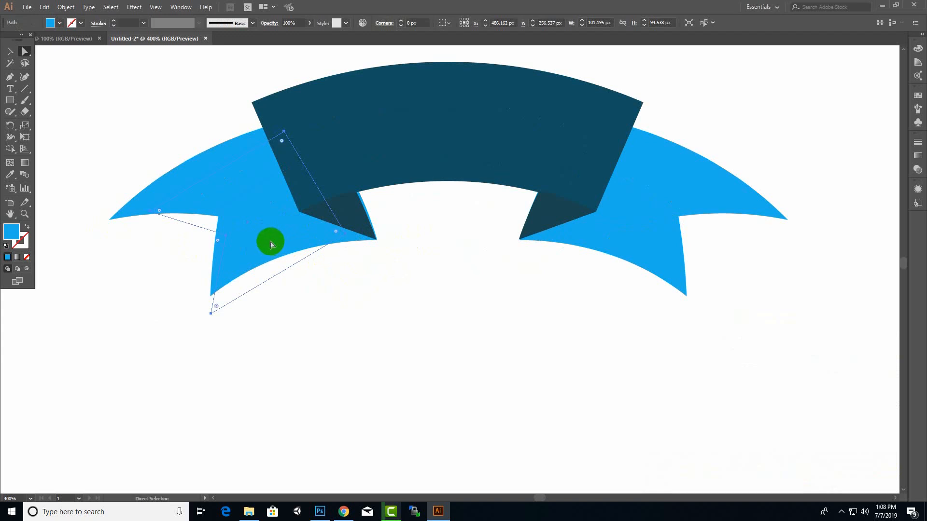
pyautogui.moveTo(276, 247); pyautogui.dragTo(273, 247)
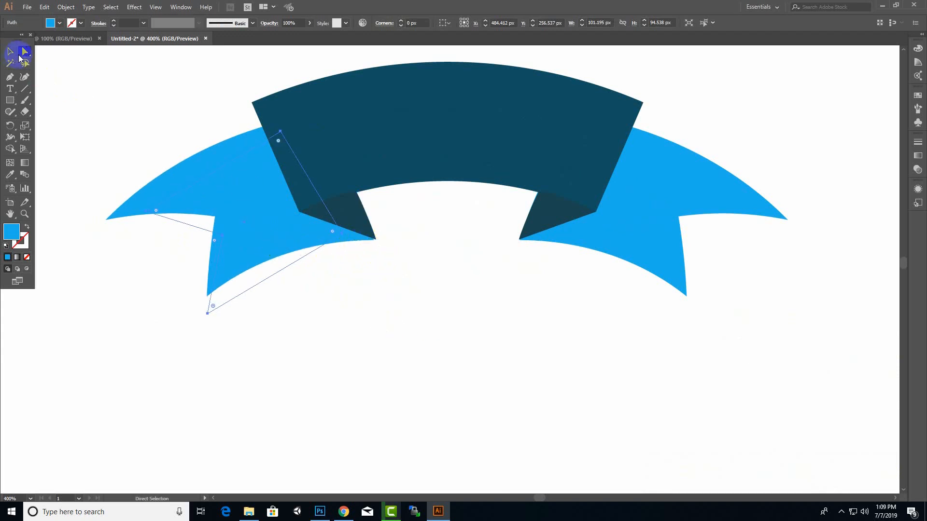
# Adjust the left fold's anchor points so its tip meets the tail's inner corner and its upper edge meets the band, and deselect it
pyautogui.click(354, 243)
pyautogui.click(10, 52)
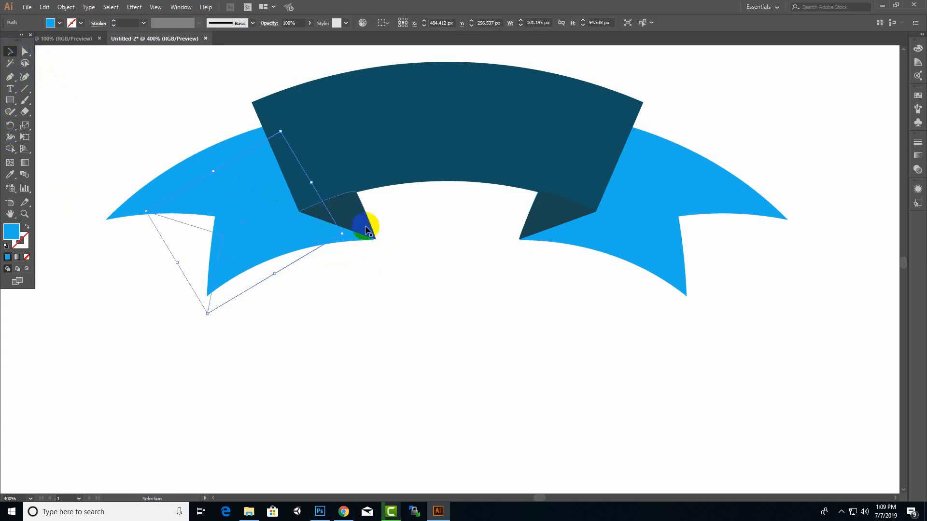
pyautogui.click(367, 238)
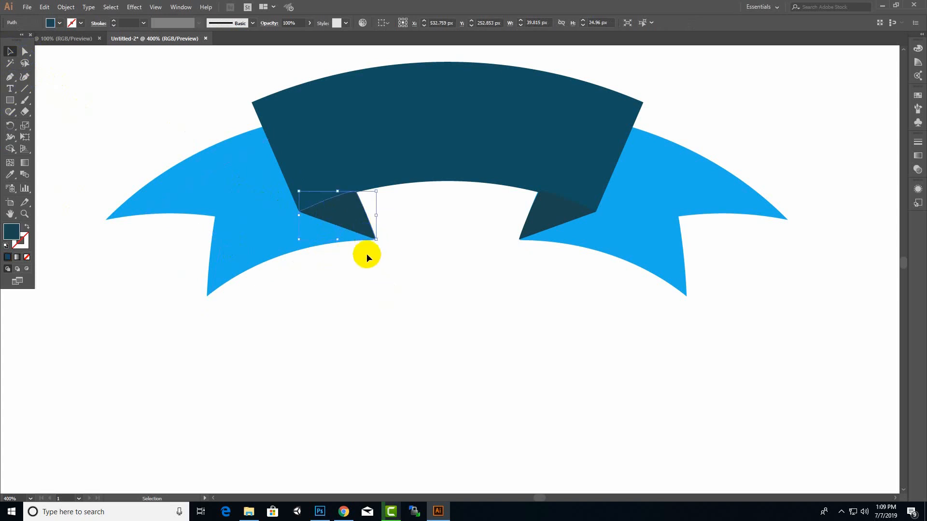
pyautogui.click(366, 254)
pyautogui.click(371, 238)
pyautogui.click(25, 51)
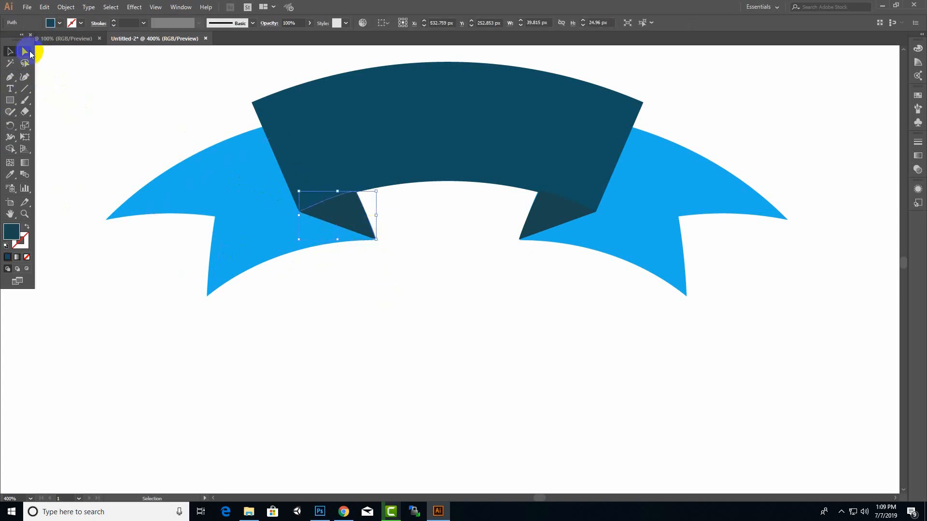
pyautogui.click(376, 240)
pyautogui.moveTo(375, 239); pyautogui.dragTo(372, 239)
pyautogui.moveTo(353, 193); pyautogui.dragTo(357, 191)
pyautogui.click(488, 275)
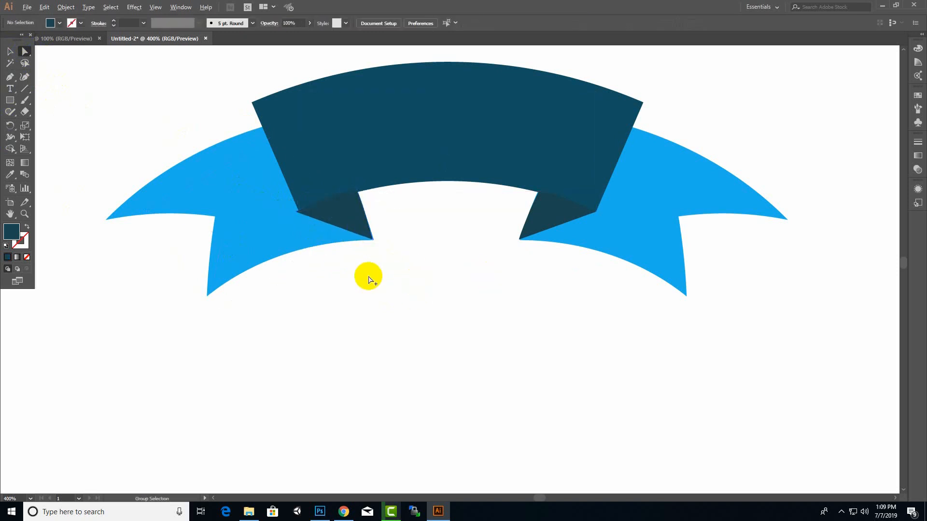
pyautogui.click(363, 232)
pyautogui.scroll(3, 374, 243)
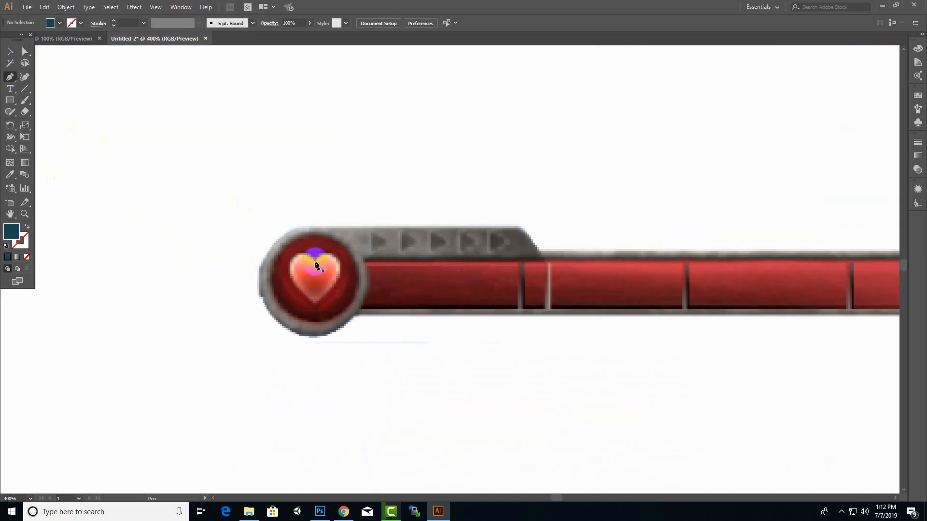
# Trace the health bar reference's heart with the Pen tool as a closed filled shape about 26 by 25 px
pyautogui.moveTo(316, 265)
pyautogui.mouseDown()
pyautogui.moveTo(340, 265)
pyautogui.moveTo(340, 282)
pyautogui.mouseUp()
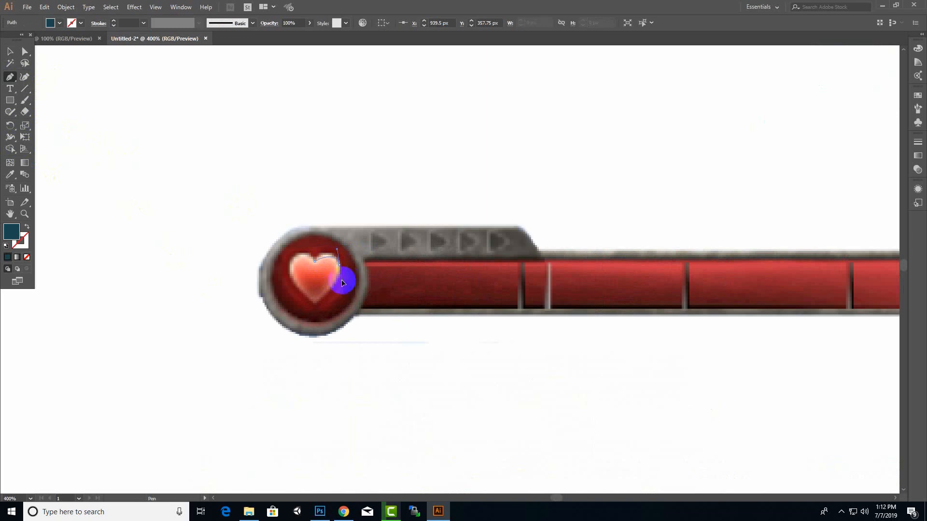
pyautogui.moveTo(346, 285); pyautogui.dragTo(291, 270)
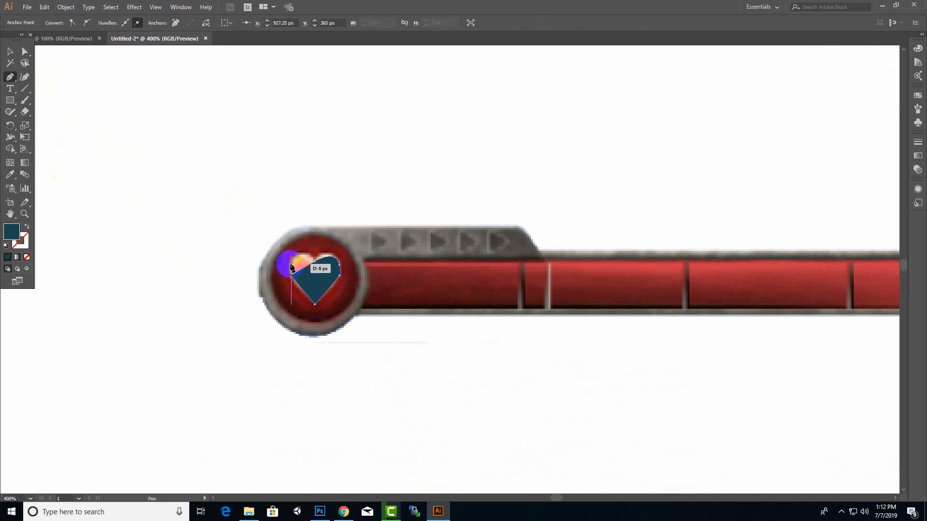
pyautogui.moveTo(294, 262); pyautogui.dragTo(324, 272)
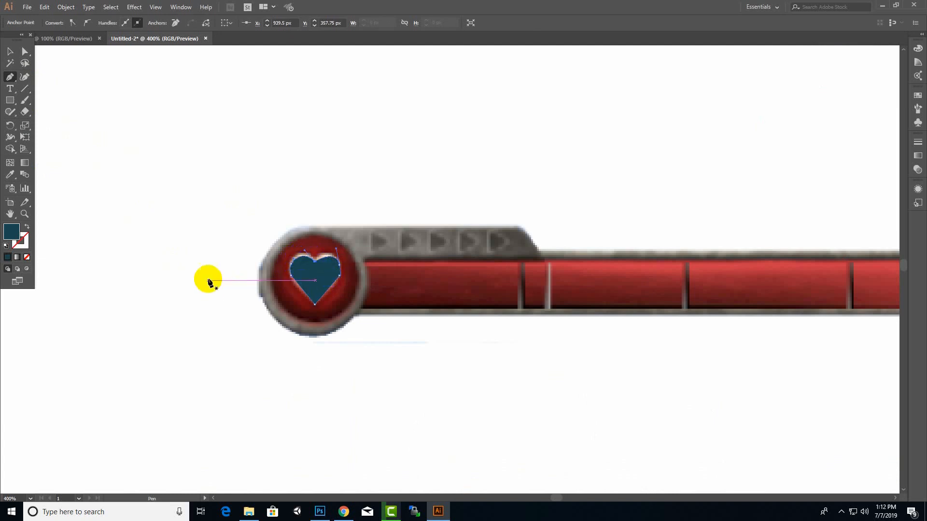
# Move the heart's lower-right anchor down along its edge and adjust the side handle so the right side curves smoothly toward the tip
pyautogui.click(14, 51)
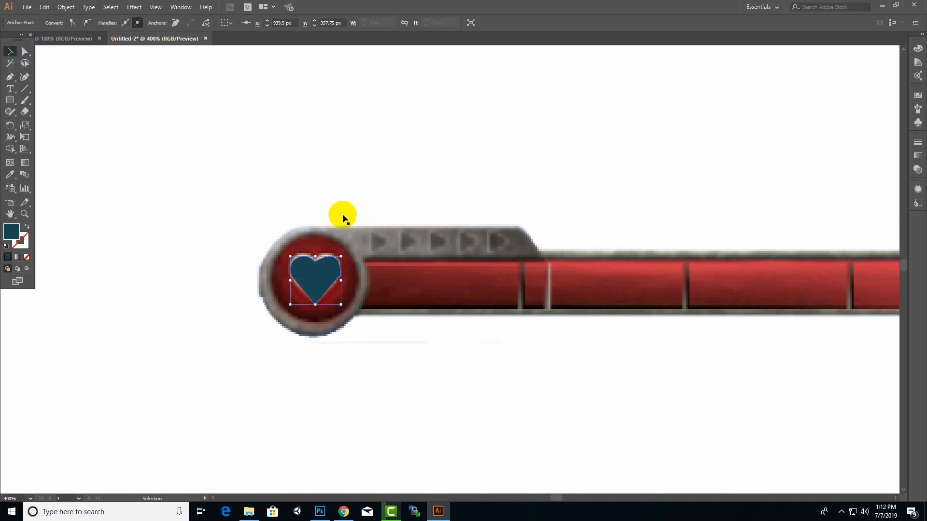
pyautogui.scroll(3, 346, 270)
pyautogui.click(25, 51)
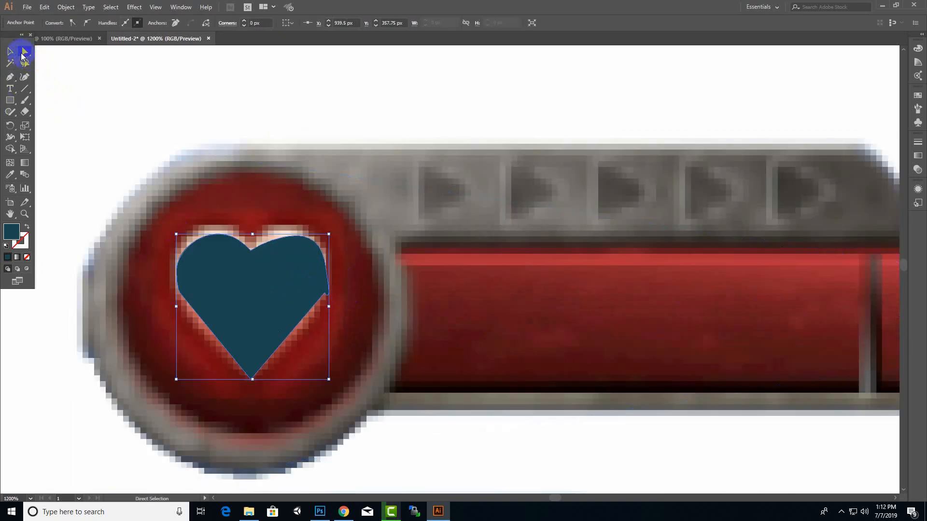
pyautogui.scroll(2, 348, 320)
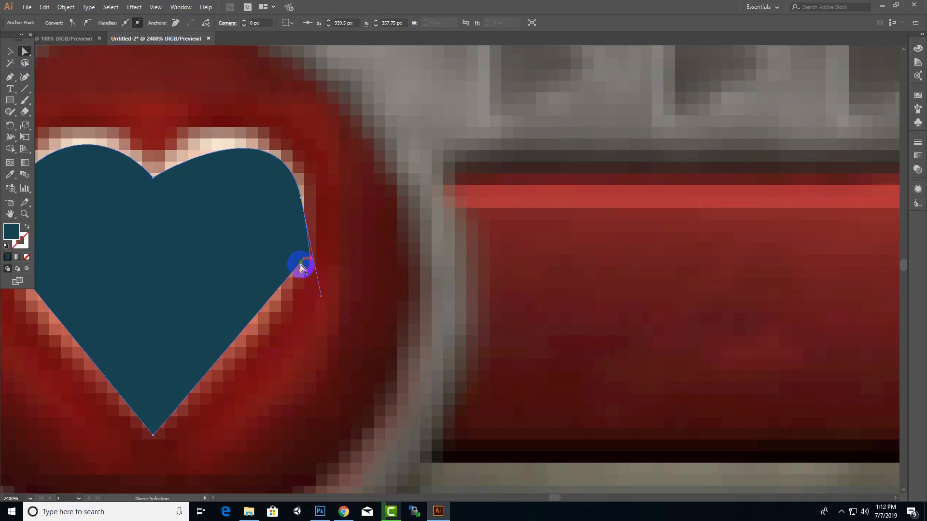
pyautogui.moveTo(301, 264); pyautogui.dragTo(227, 348)
pyautogui.moveTo(318, 298); pyautogui.dragTo(295, 290)
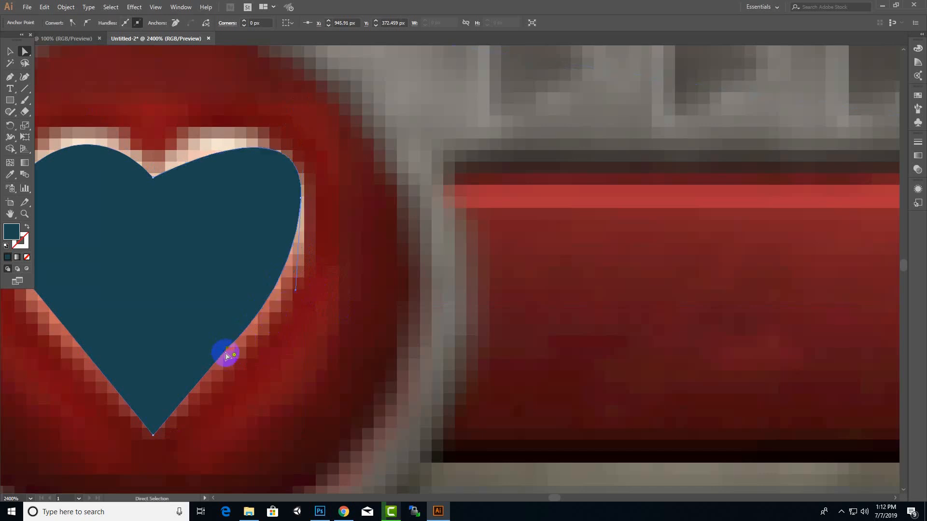
pyautogui.moveTo(228, 354); pyautogui.dragTo(236, 356)
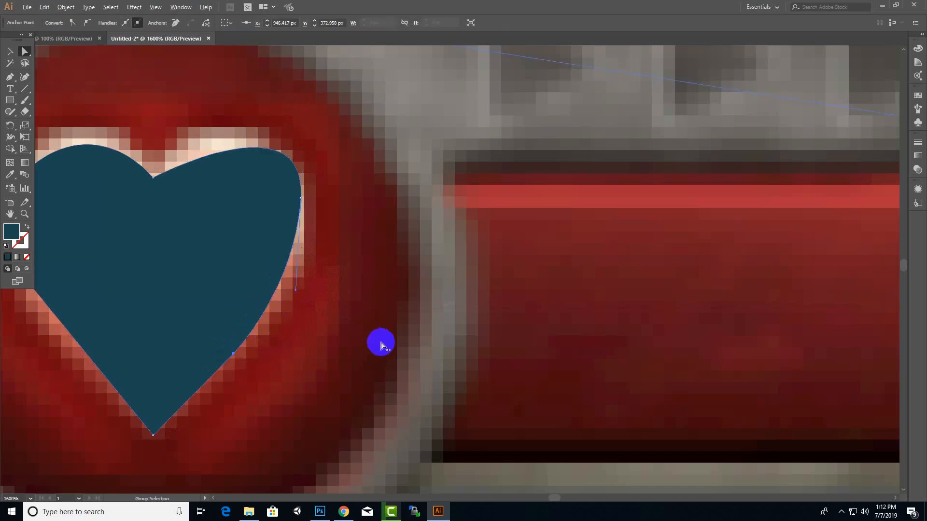
# Adjust the upper handle of the heart's right lobe to round it to match the left lobe
pyautogui.scroll(-2, 380, 341)
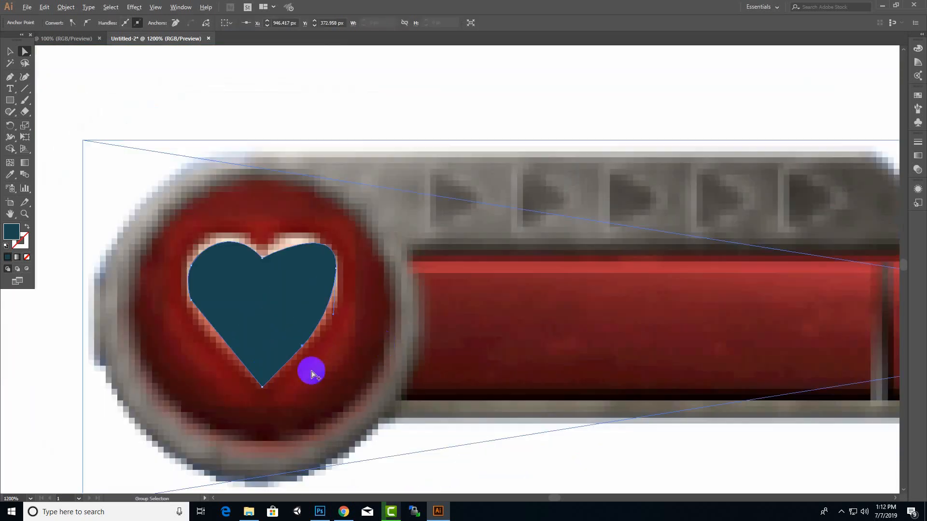
pyautogui.click(261, 259)
pyautogui.moveTo(338, 218)
pyautogui.mouseDown()
pyautogui.moveTo(311, 228)
pyautogui.moveTo(323, 220)
pyautogui.mouseUp()
# Move the finished heart off the reference icon to the empty area above the health bar
pyautogui.scroll(-3, 360, 317)
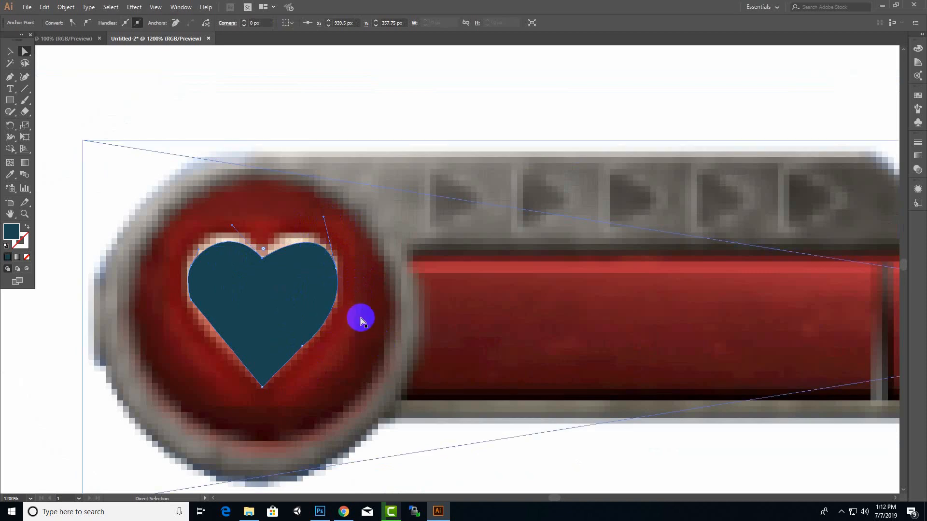
pyautogui.click(9, 52)
pyautogui.moveTo(328, 314); pyautogui.dragTo(503, 165)
pyautogui.click(327, 269)
# Draw a 46 by 46 px circle with the Ellipse tool over the health bar reference's round heart icon
pyautogui.scroll(-3, 327, 270)
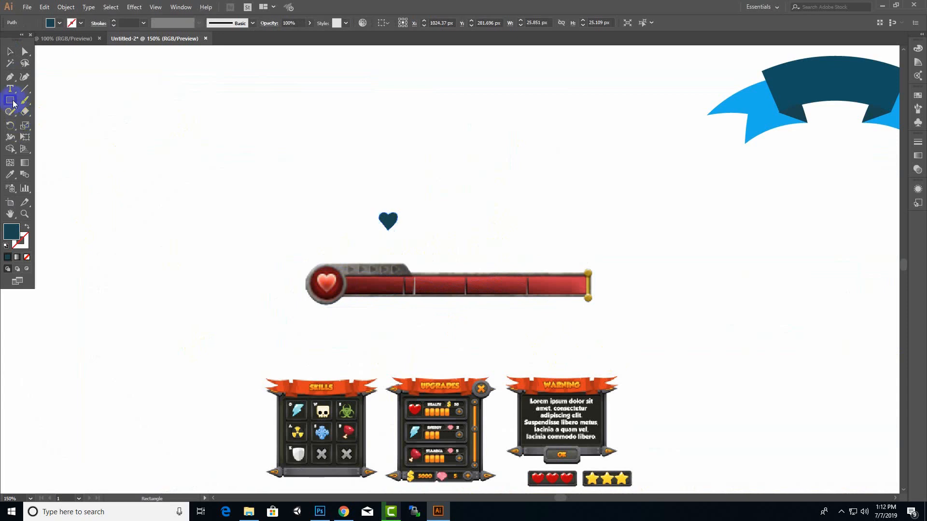
pyautogui.moveTo(13, 103); pyautogui.dragTo(47, 124)
pyautogui.scroll(2, 379, 326)
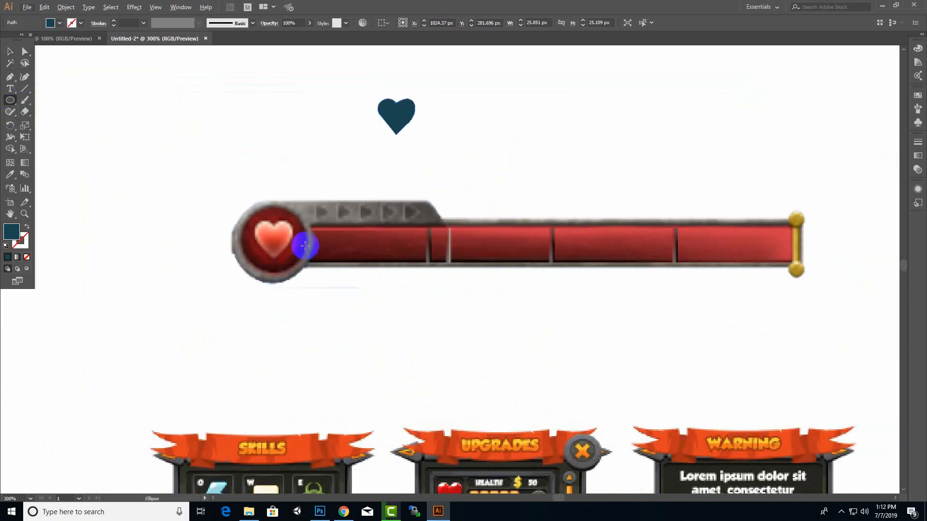
pyautogui.moveTo(248, 206)
pyautogui.mouseDown()
pyautogui.moveTo(303, 253)
pyautogui.moveTo(271, 266)
pyautogui.moveTo(272, 274)
pyautogui.mouseUp()
pyautogui.moveTo(303, 240); pyautogui.dragTo(307, 240)
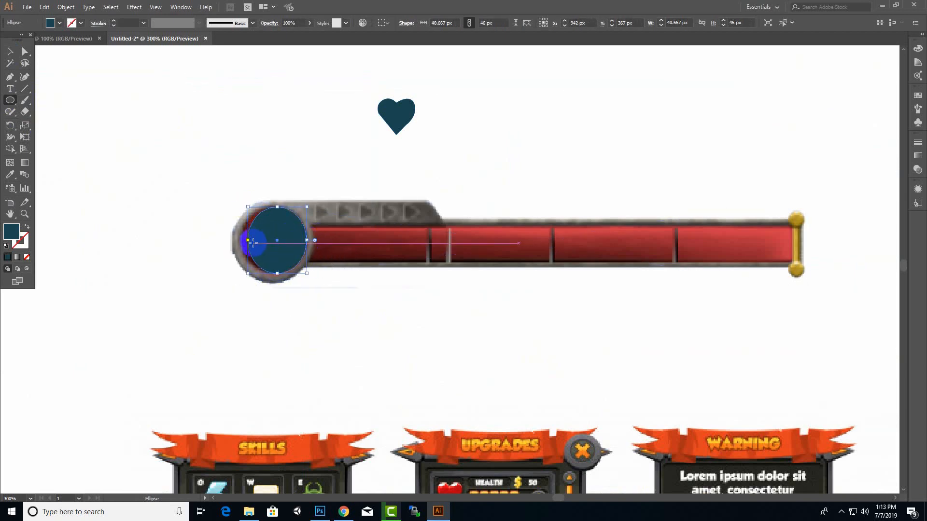
pyautogui.moveTo(247, 241); pyautogui.dragTo(241, 240)
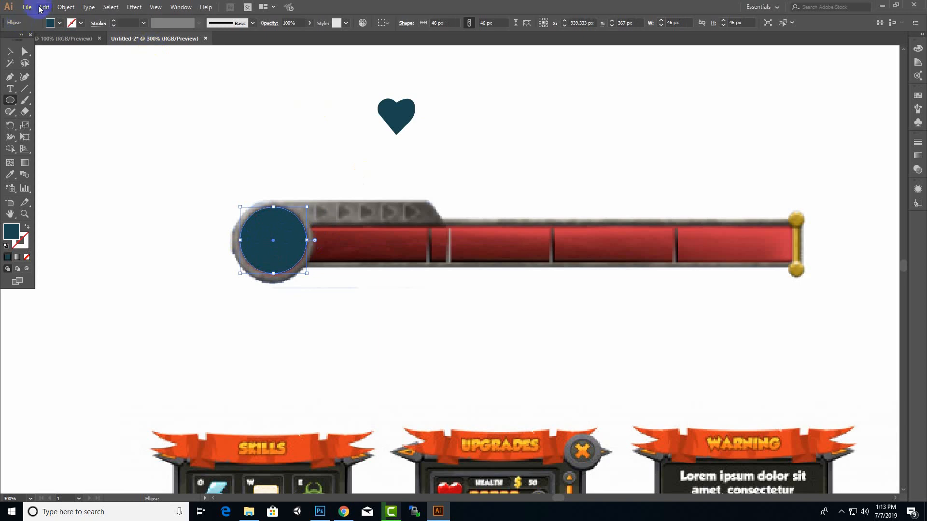
# Offset the circle's path by 2 px and fill the new outer circle with light blue
pyautogui.click(67, 7)
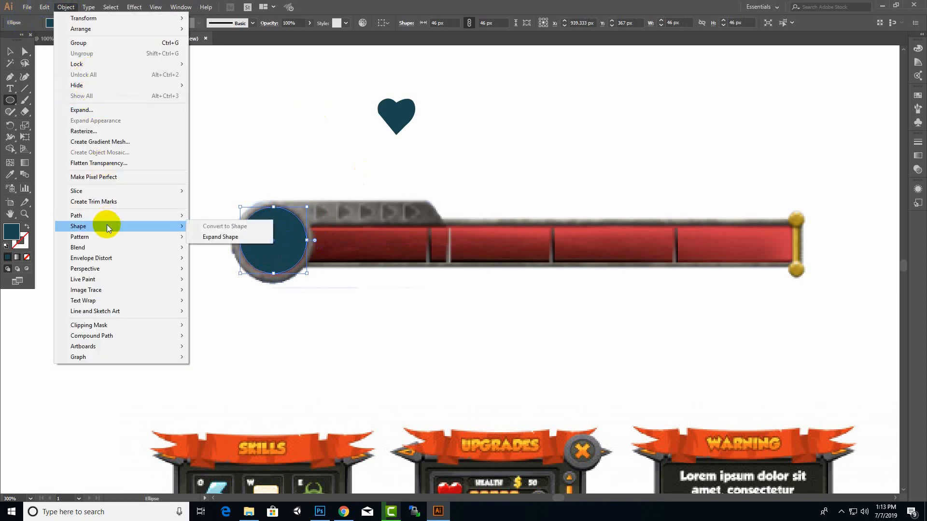
pyautogui.moveTo(113, 215)
pyautogui.click(218, 247)
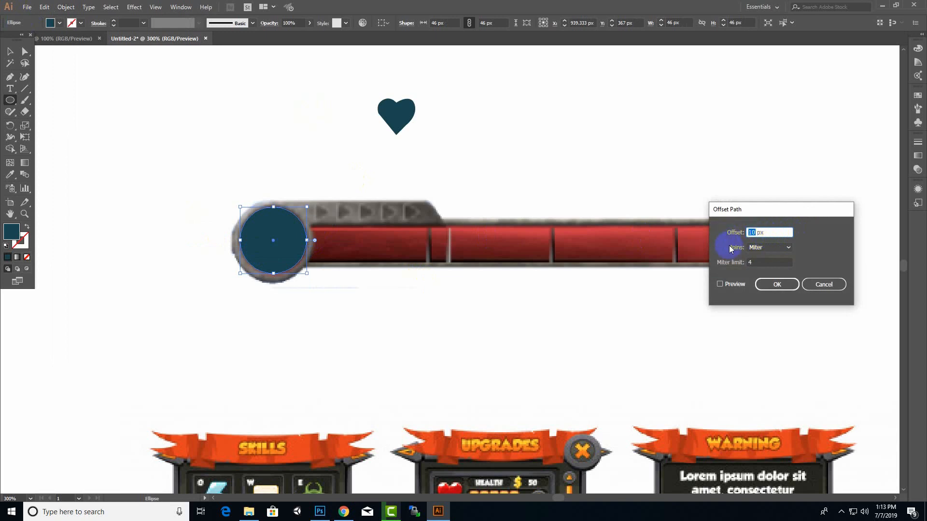
pyautogui.click(720, 284)
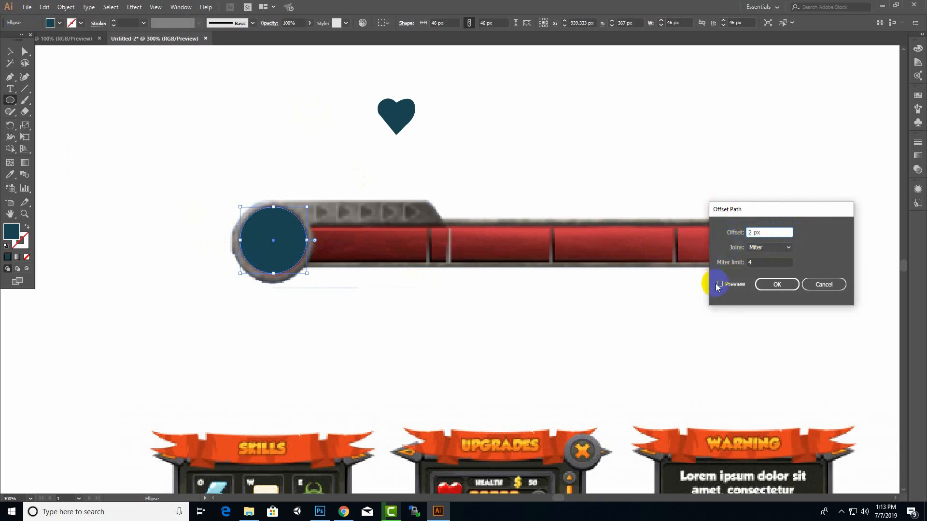
pyautogui.click(766, 288)
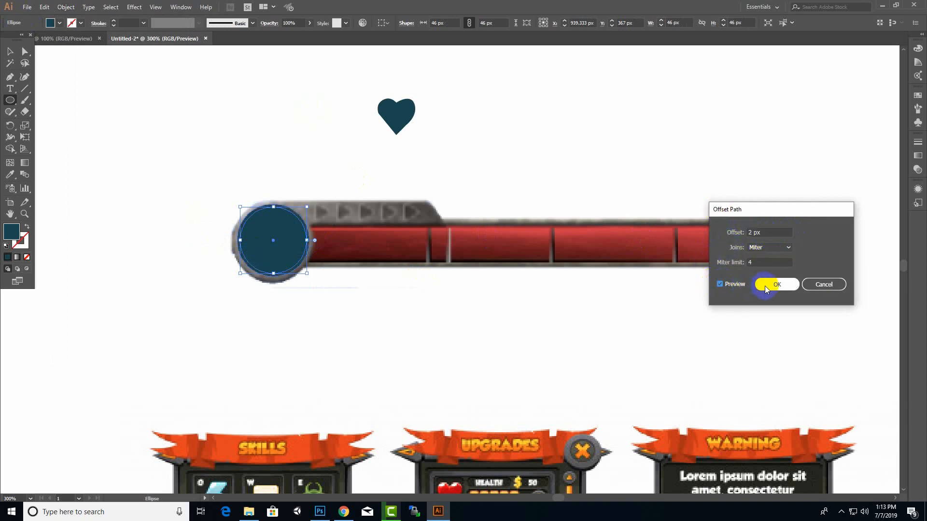
pyautogui.doubleClick(12, 233)
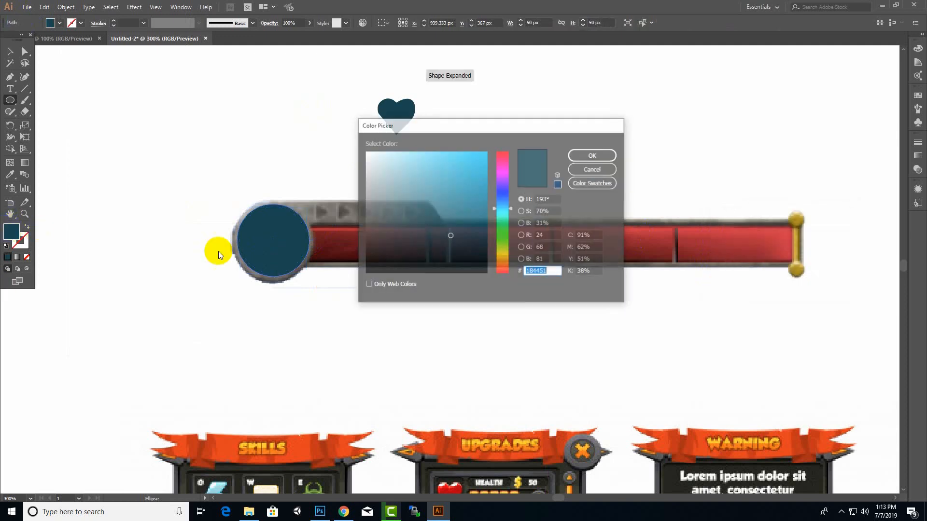
pyautogui.click(447, 224)
pyautogui.click(441, 161)
pyautogui.click(575, 154)
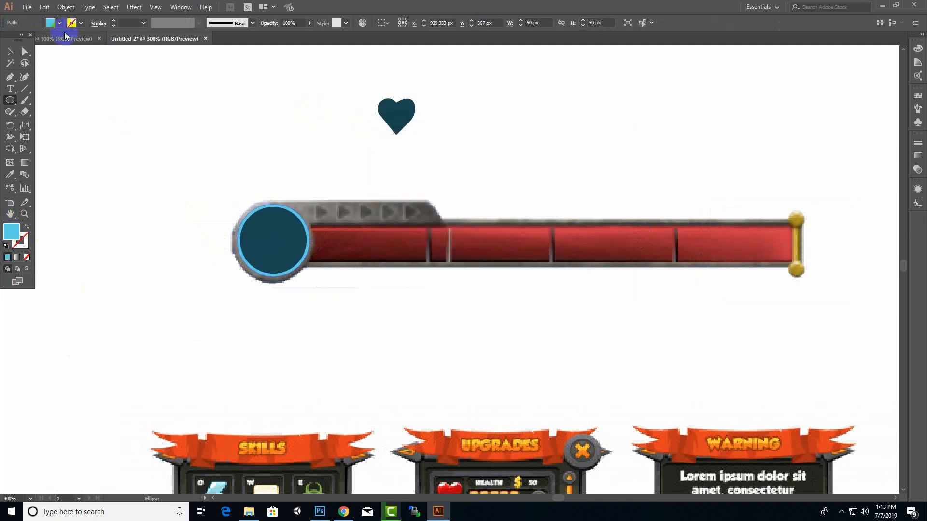
# Offset the light blue circle's path by 2 px and fill the new outermost circle with dark teal #1F484F
pyautogui.click(58, 8)
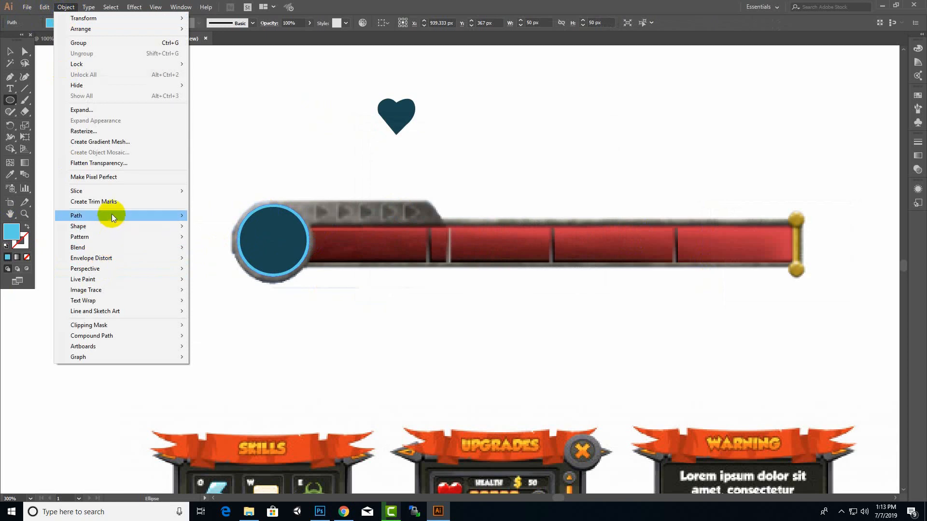
pyautogui.moveTo(136, 217)
pyautogui.click(220, 250)
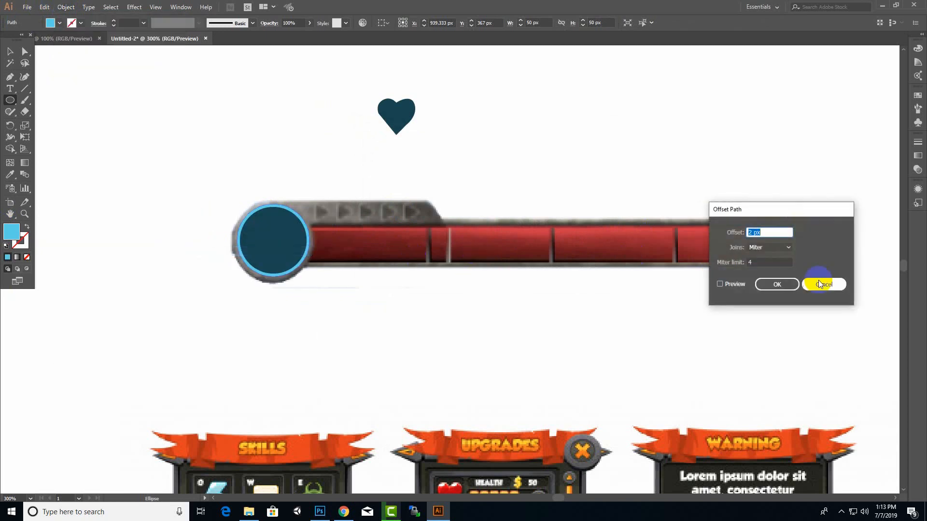
pyautogui.click(765, 287)
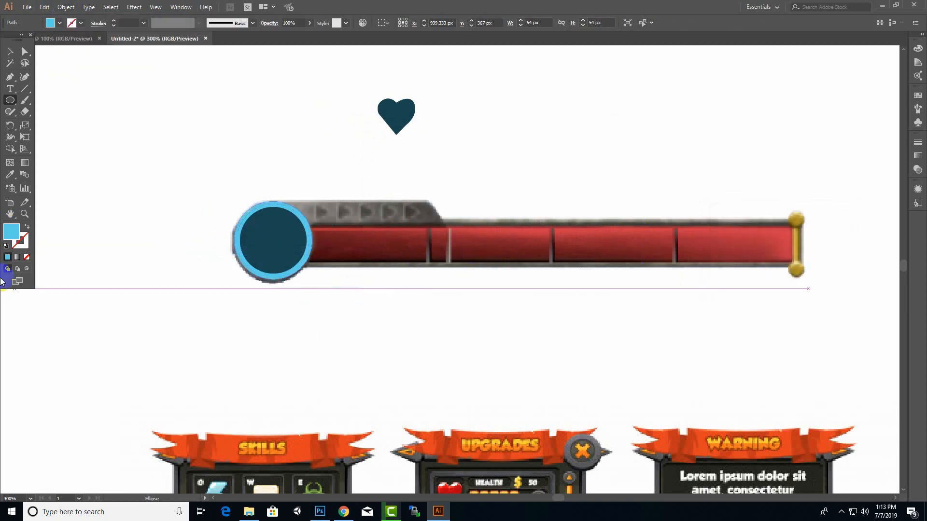
pyautogui.doubleClick(15, 235)
pyautogui.click(439, 234)
pyautogui.click(594, 153)
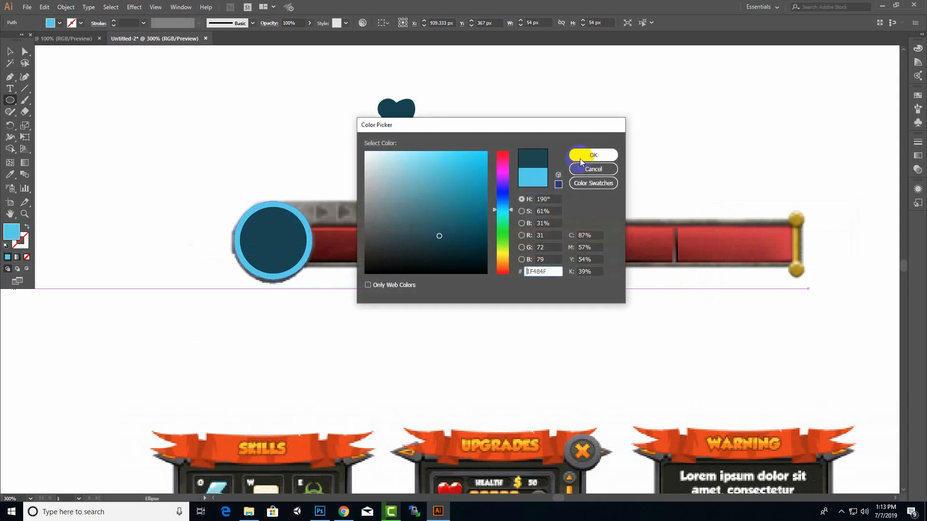
# Select the three concentric circles without the reference image and move them to the empty area left of the health bar
pyautogui.click(9, 52)
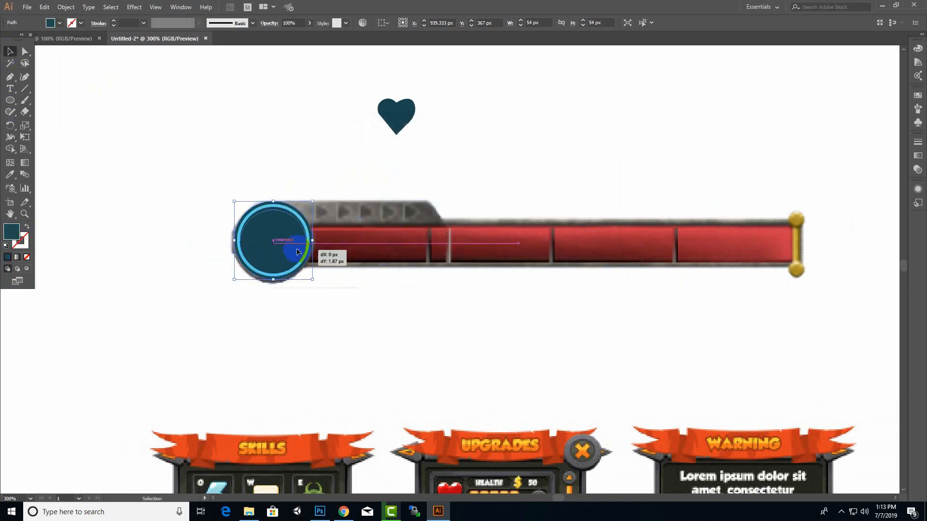
pyautogui.click(283, 280)
pyautogui.click(330, 153)
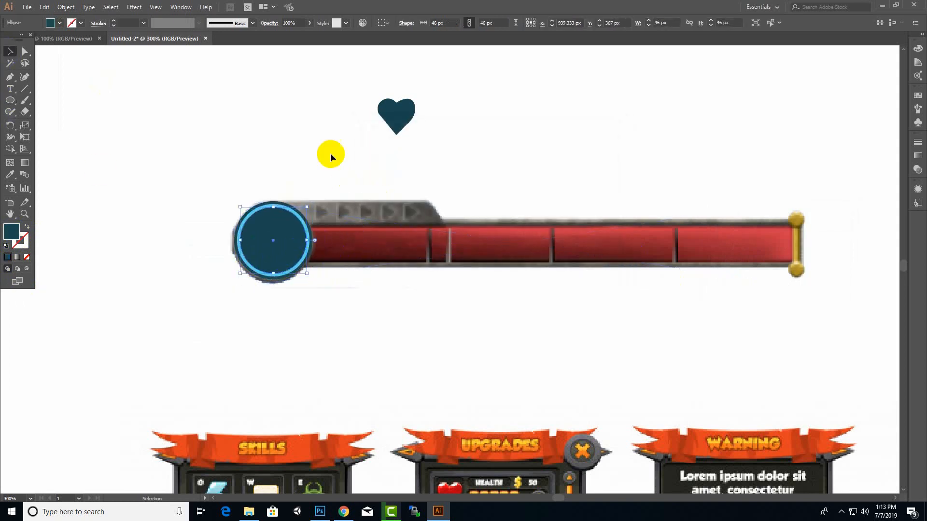
pyautogui.moveTo(212, 311); pyautogui.dragTo(273, 269)
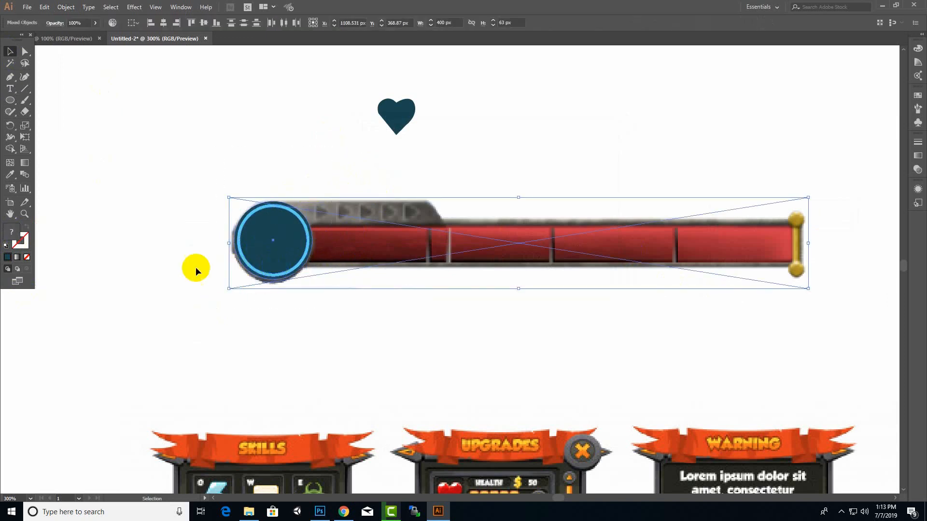
pyautogui.click(303, 243)
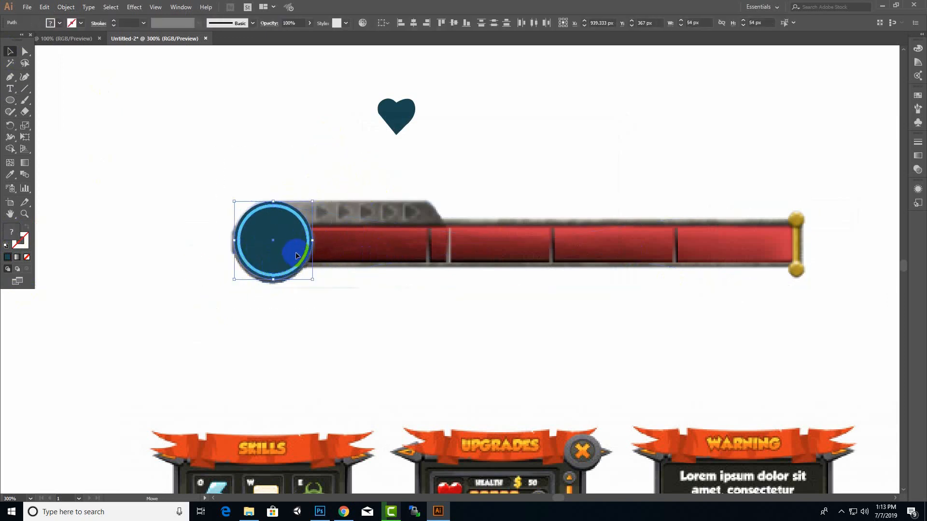
pyautogui.moveTo(295, 252); pyautogui.dragTo(165, 234)
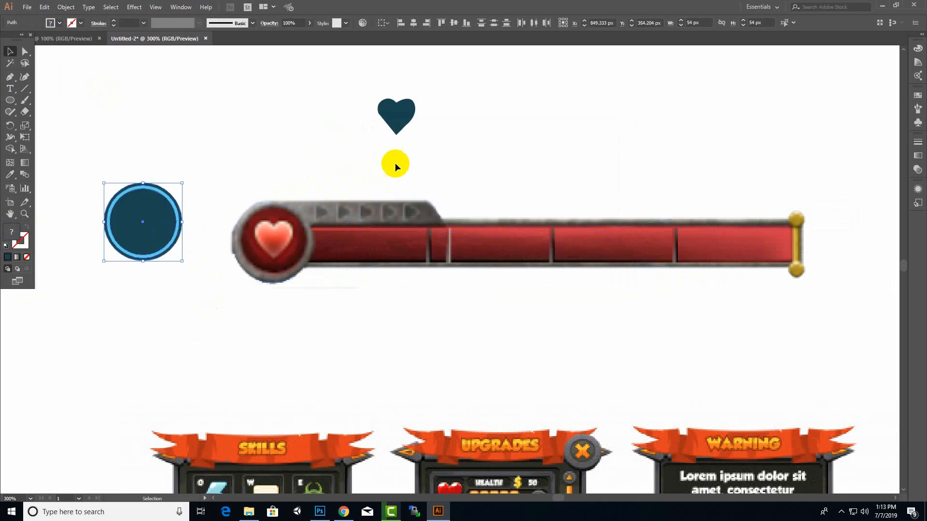
# Place the heart in the middle of the concentric circles and bring it forward
pyautogui.moveTo(396, 128); pyautogui.dragTo(143, 232)
pyautogui.rightClick(154, 228)
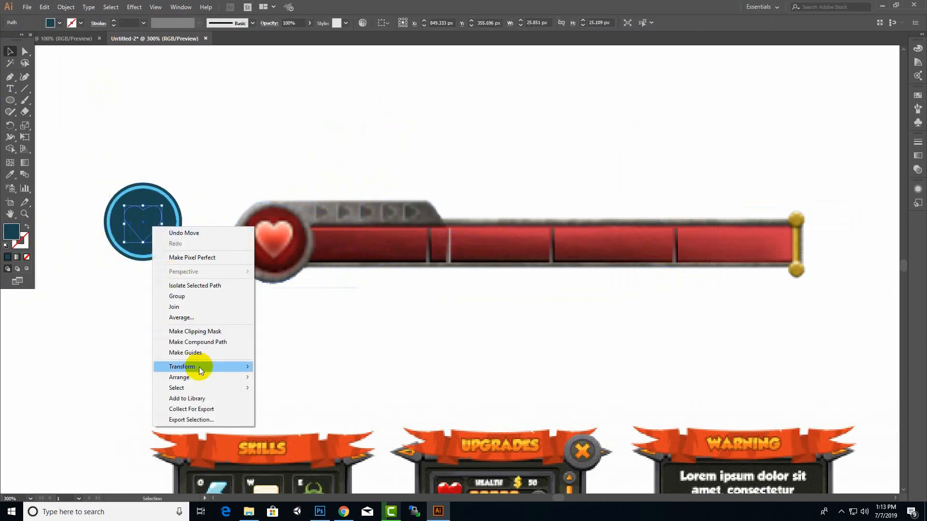
pyautogui.moveTo(196, 377)
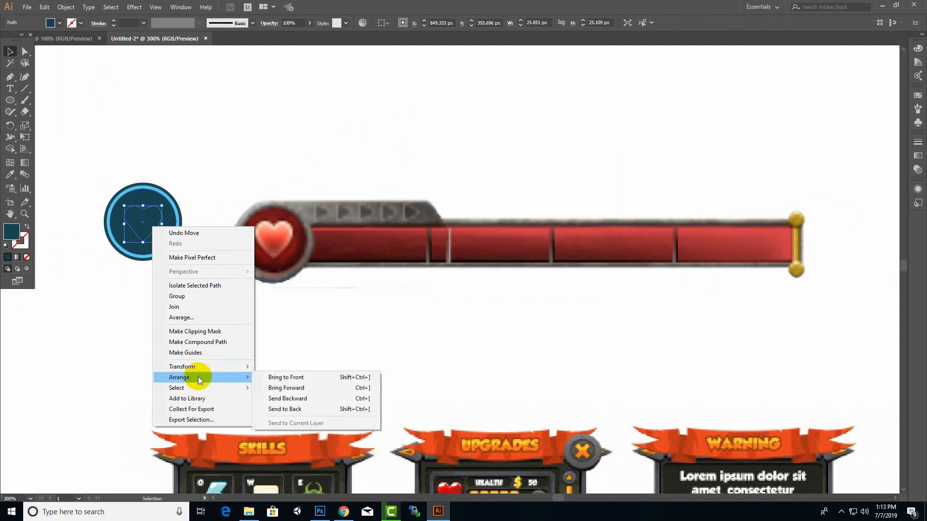
pyautogui.click(277, 388)
# Fill the heart with a bright pinkish red
pyautogui.doubleClick(14, 236)
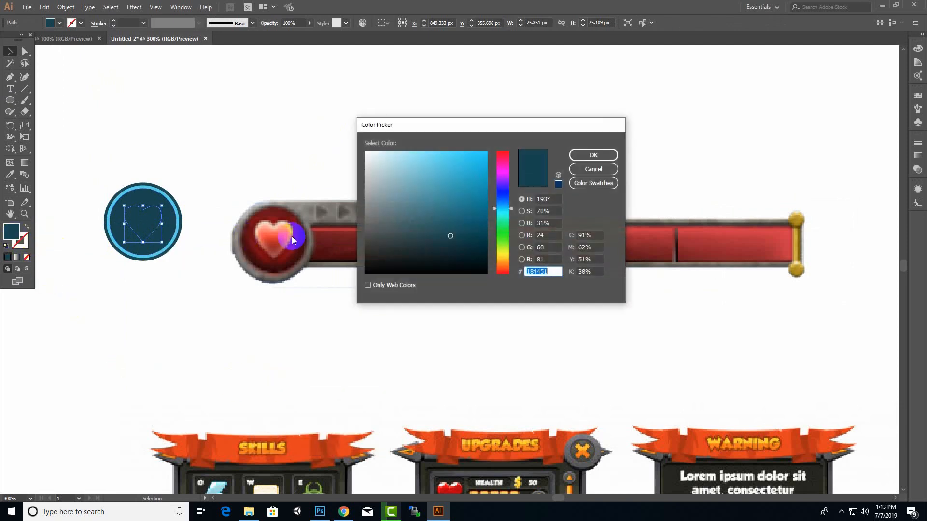
pyautogui.click(503, 268)
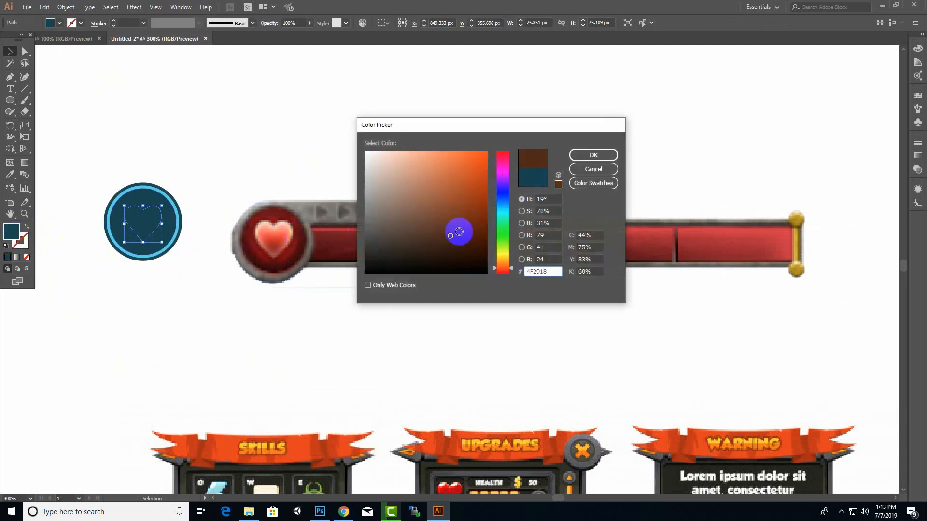
pyautogui.click(502, 158)
pyautogui.moveTo(470, 203); pyautogui.dragTo(492, 157)
pyautogui.click(593, 155)
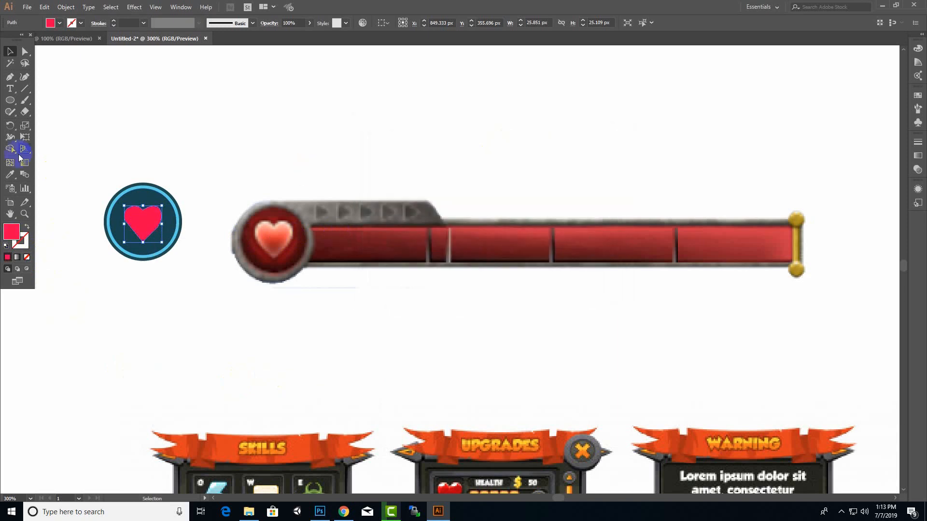
# Draw a pinkish red rectangle about 336 by 25.5 px over the red area of the reference health bar
pyautogui.click(188, 102)
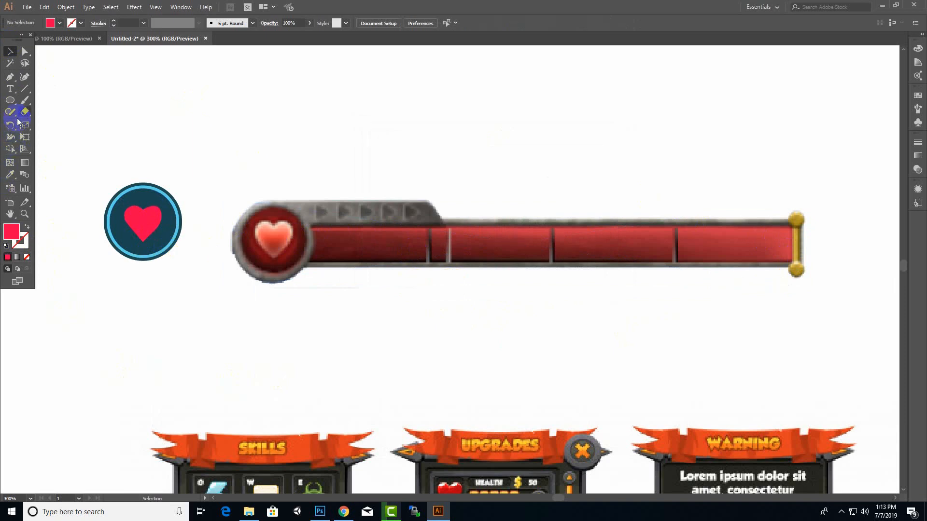
pyautogui.click(11, 102)
pyautogui.click(59, 100)
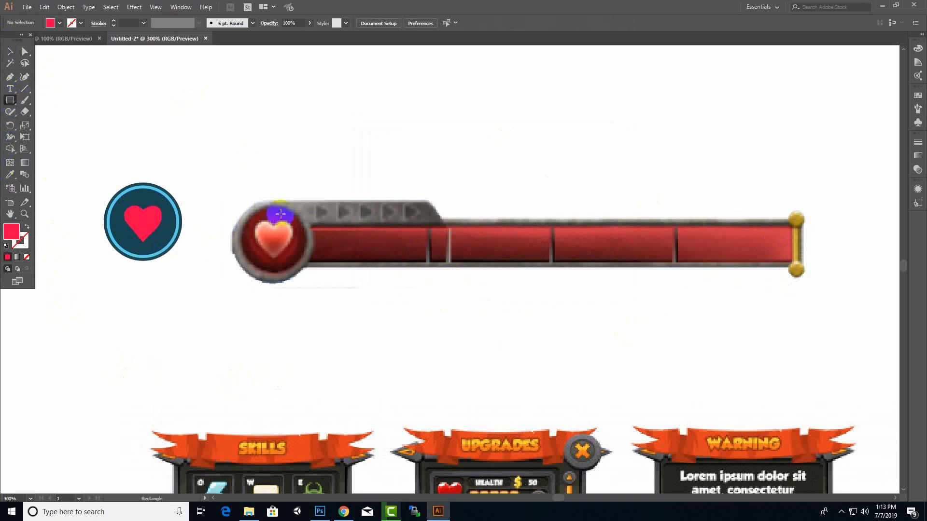
pyautogui.moveTo(305, 224)
pyautogui.mouseDown()
pyautogui.moveTo(817, 262)
pyautogui.moveTo(766, 267)
pyautogui.moveTo(793, 263)
pyautogui.mouseUp()
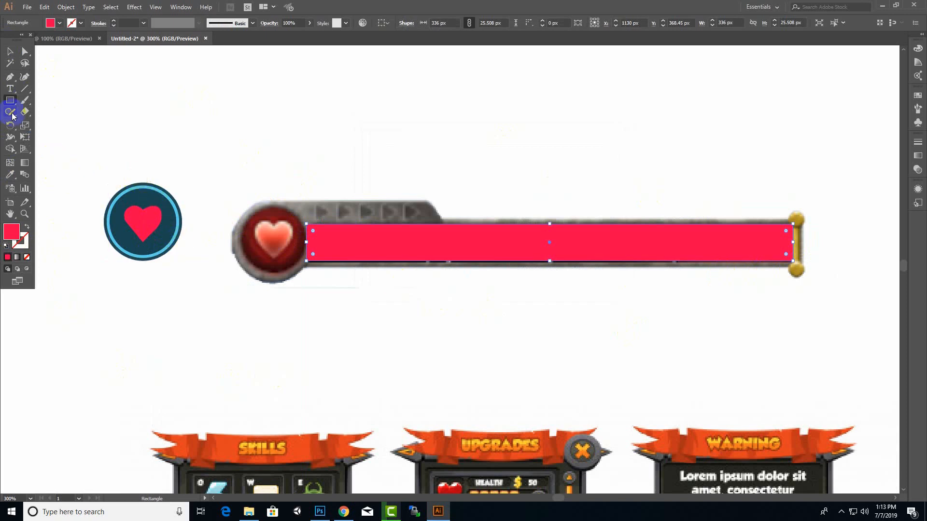
# Offset the red rectangle's path by 2 px with miter joins and fill the new outer rectangle with dark maroon #470D20
pyautogui.click(63, 7)
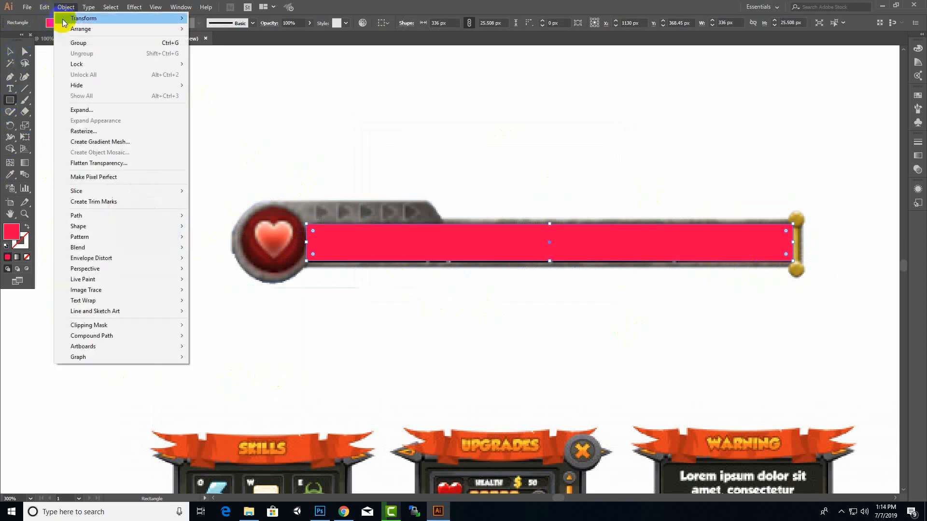
pyautogui.moveTo(121, 216)
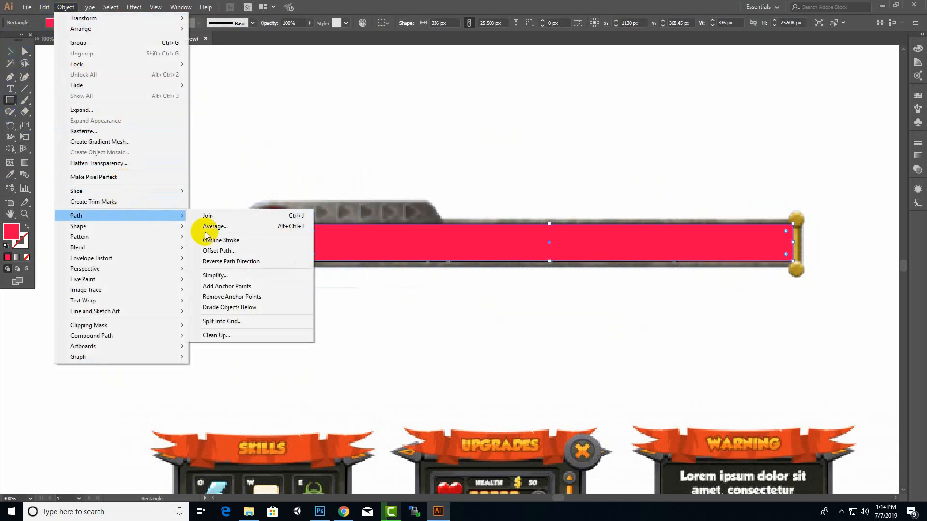
pyautogui.click(219, 247)
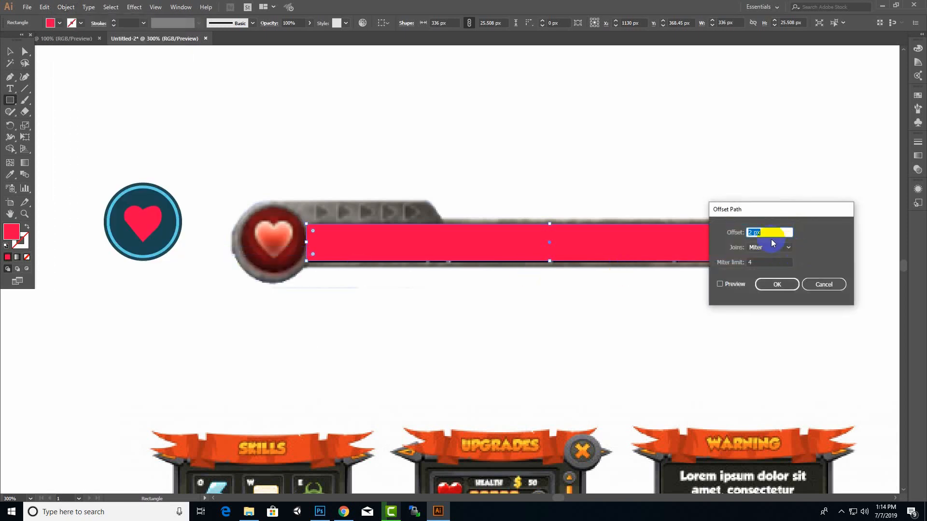
pyautogui.click(728, 285)
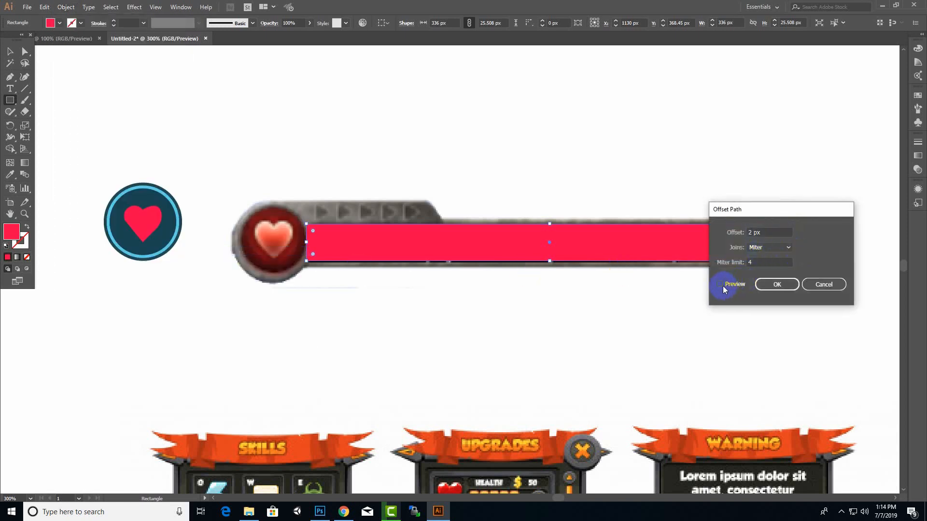
pyautogui.click(766, 288)
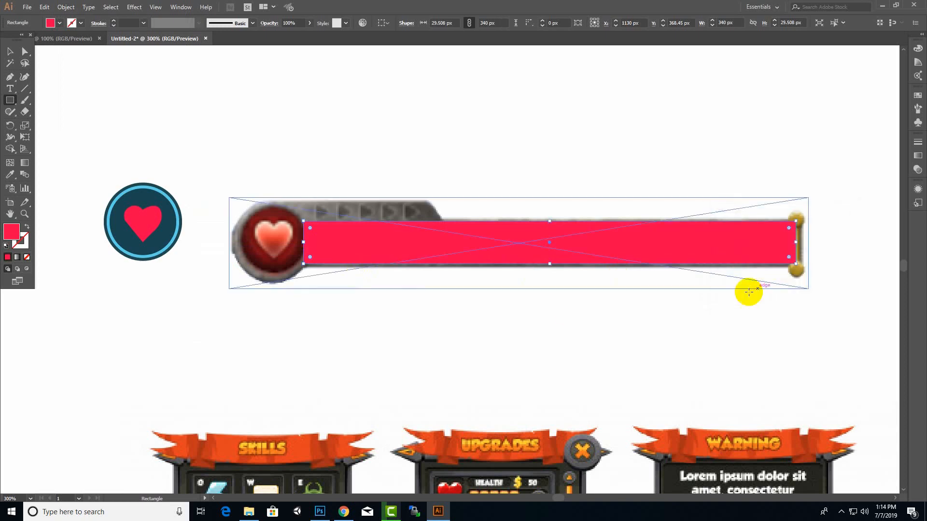
pyautogui.doubleClick(13, 235)
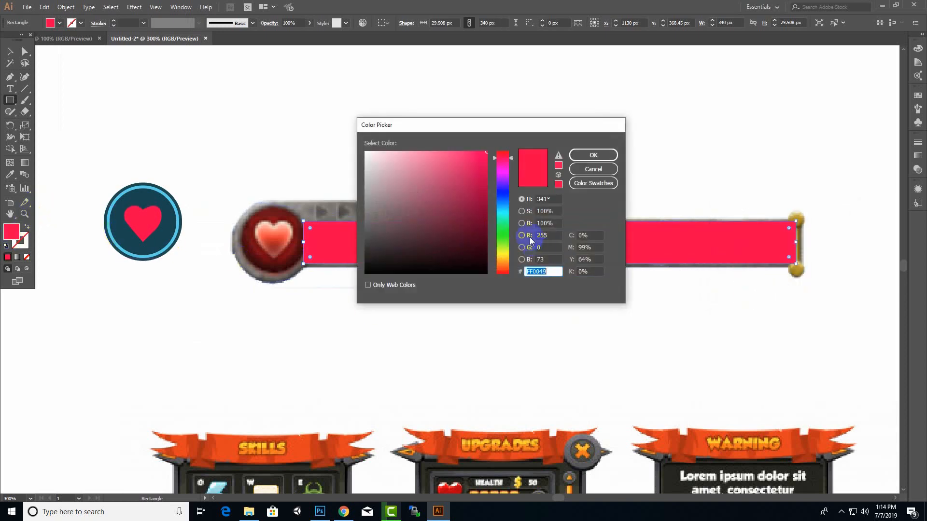
pyautogui.click(465, 240)
pyautogui.click(592, 153)
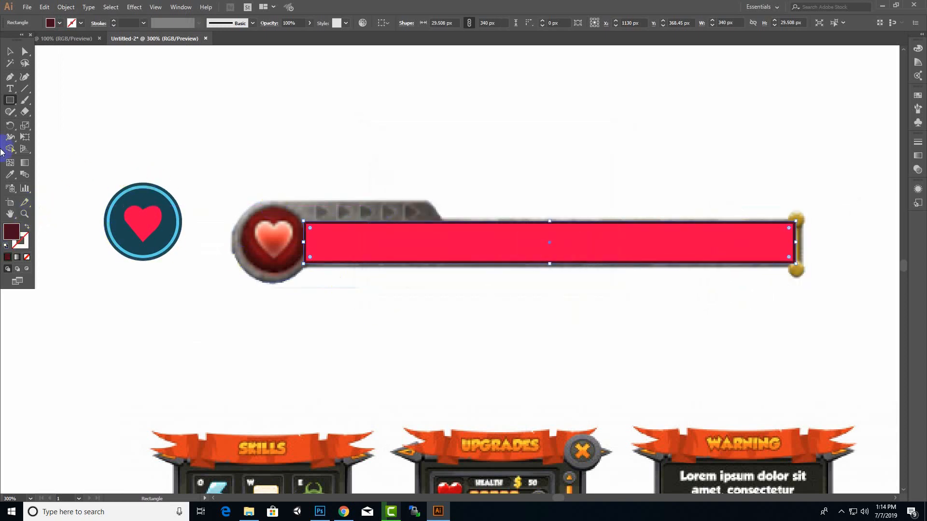
# Offset the dark maroon rectangle's path by 2 px and fill the new outermost rectangle with a slightly lighter maroon
pyautogui.click(62, 8)
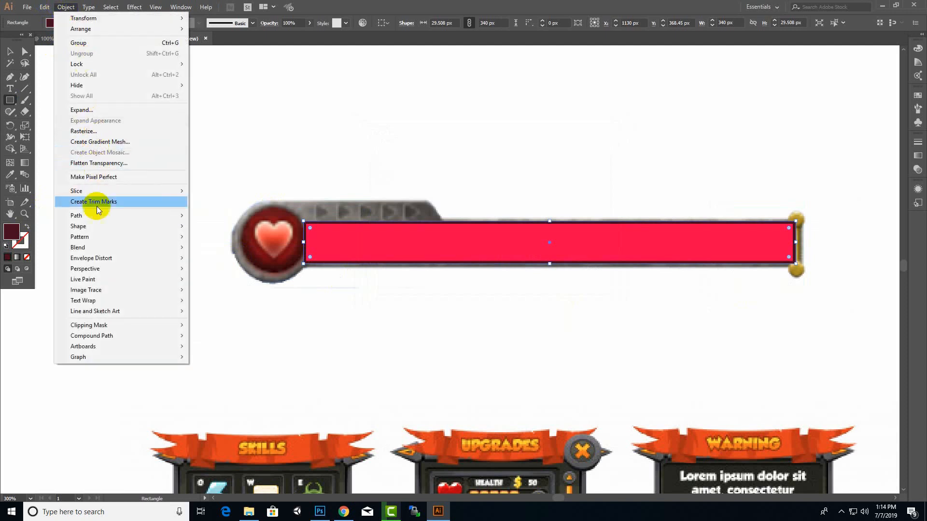
pyautogui.moveTo(129, 216)
pyautogui.click(244, 256)
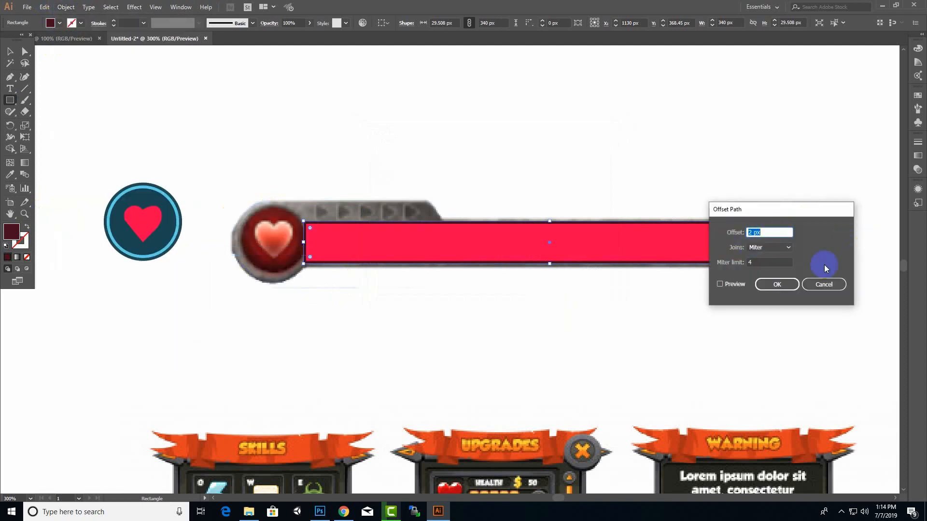
pyautogui.click(772, 285)
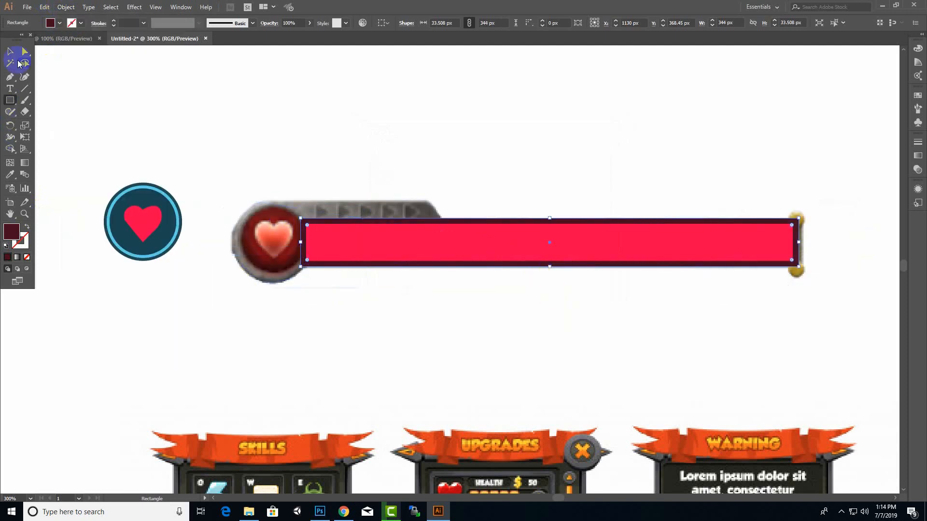
pyautogui.doubleClick(19, 232)
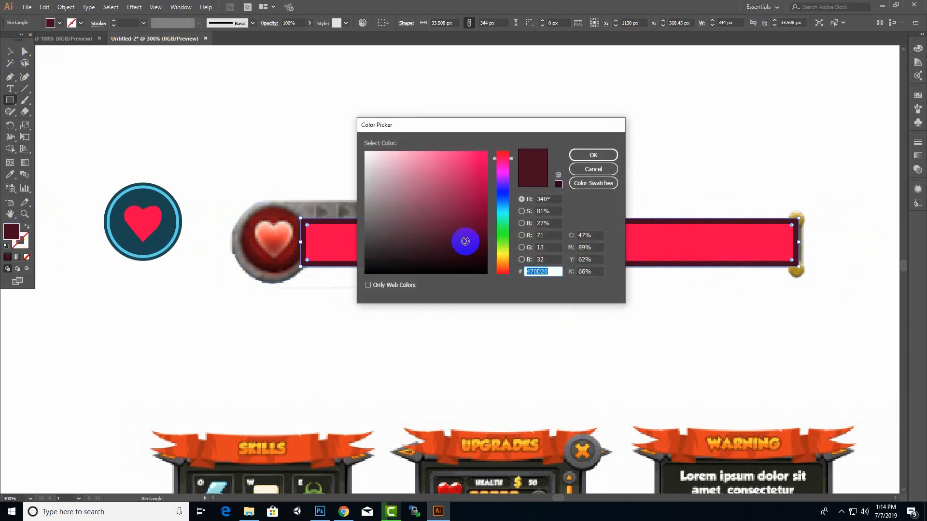
pyautogui.moveTo(465, 241); pyautogui.dragTo(457, 228)
pyautogui.click(598, 156)
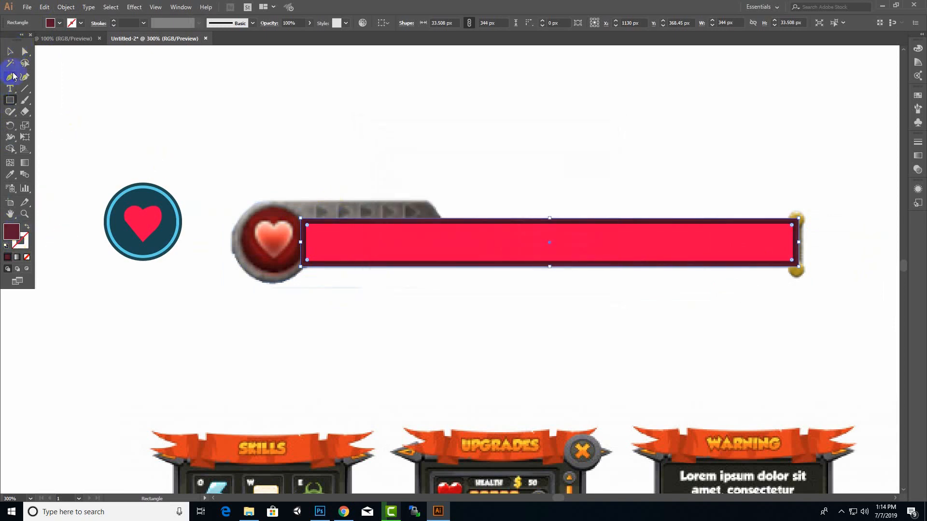
# Select the three nested rectangles and move them to the empty area above the reference health bar
pyautogui.click(13, 55)
pyautogui.click(360, 126)
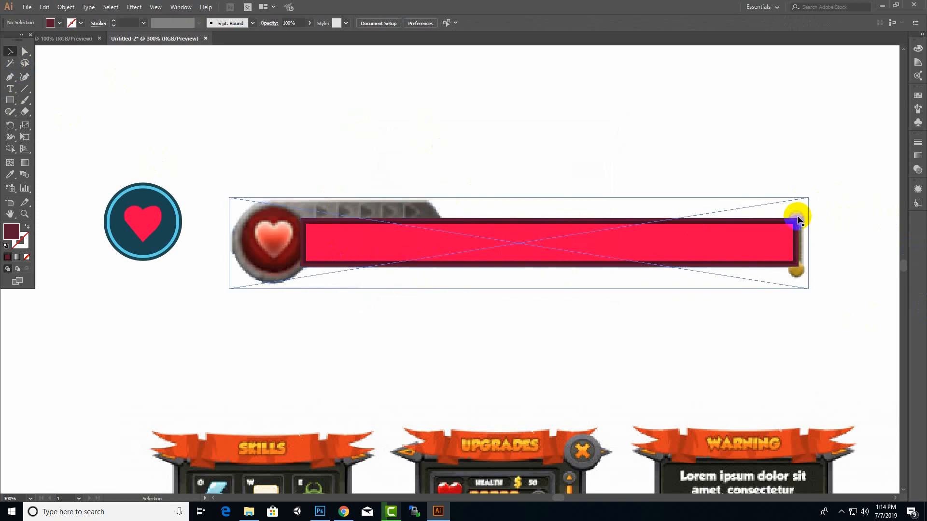
pyautogui.click(682, 237)
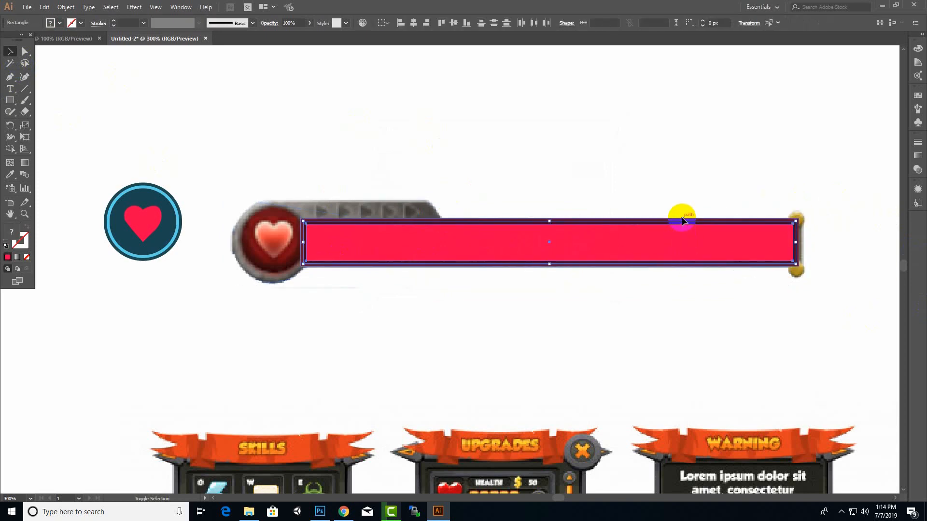
pyautogui.moveTo(682, 221); pyautogui.dragTo(677, 118)
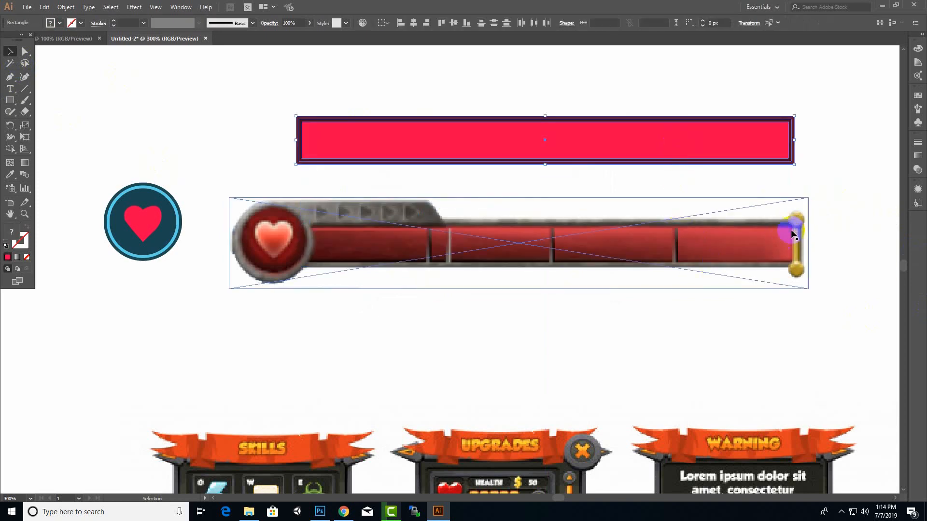
pyautogui.click(868, 139)
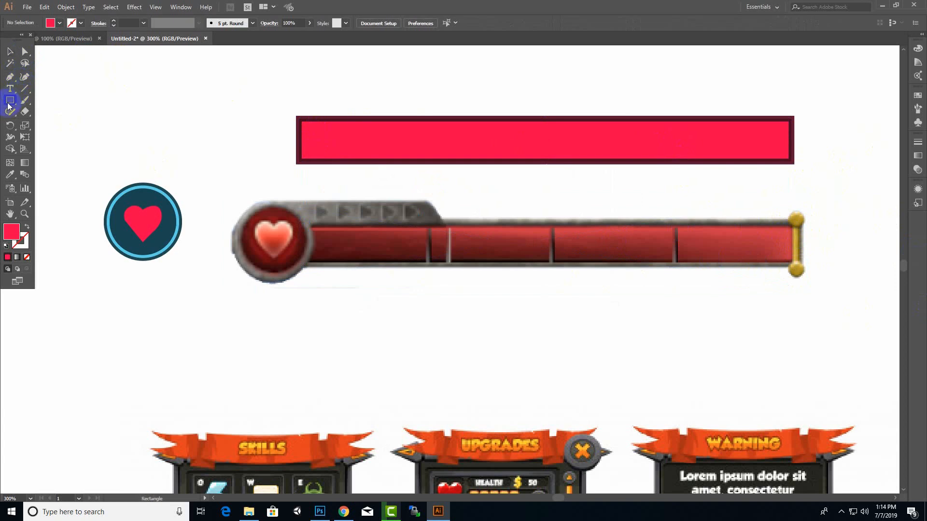
# Draw a circle about 9.8 px wide over the upper gold knob of the reference bar and duplicate it onto the lower knob
pyautogui.moveTo(8, 105); pyautogui.dragTo(43, 123)
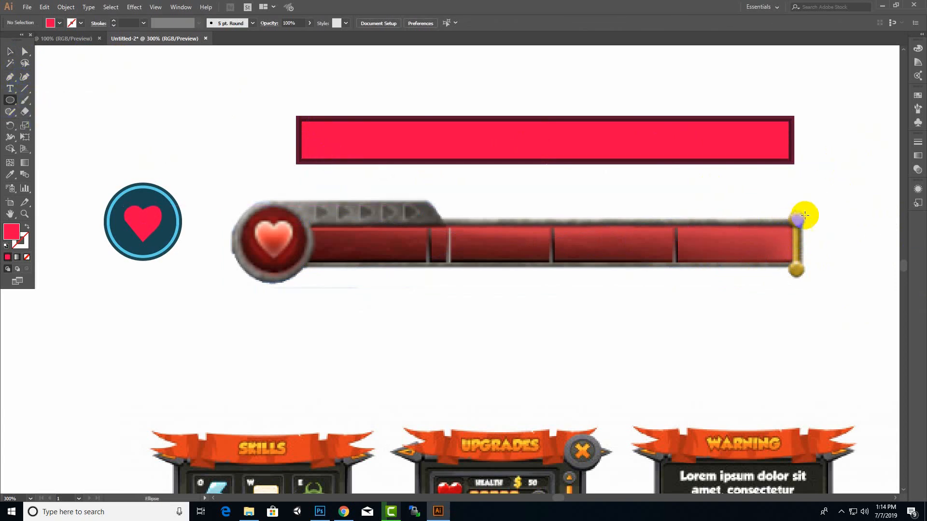
pyautogui.moveTo(800, 214)
pyautogui.mouseDown()
pyautogui.moveTo(811, 227)
pyautogui.moveTo(806, 212)
pyautogui.mouseUp()
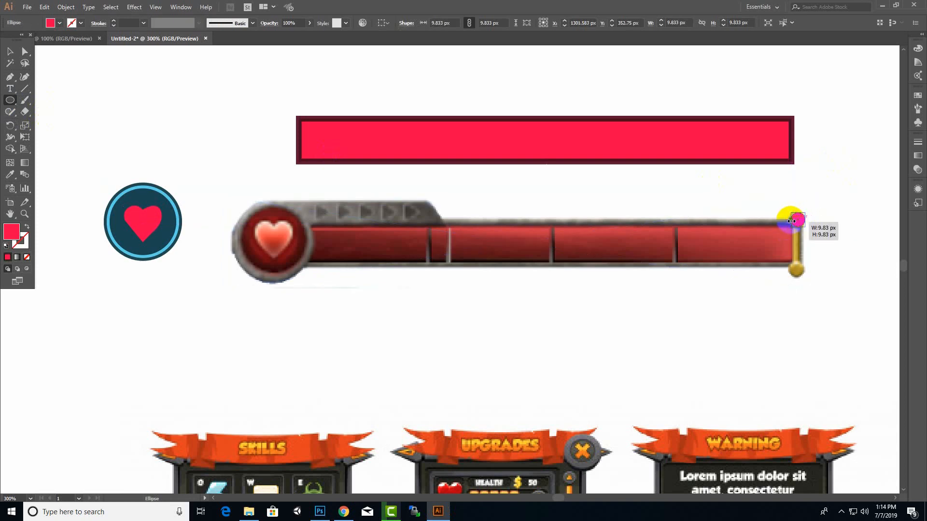
pyautogui.click(10, 52)
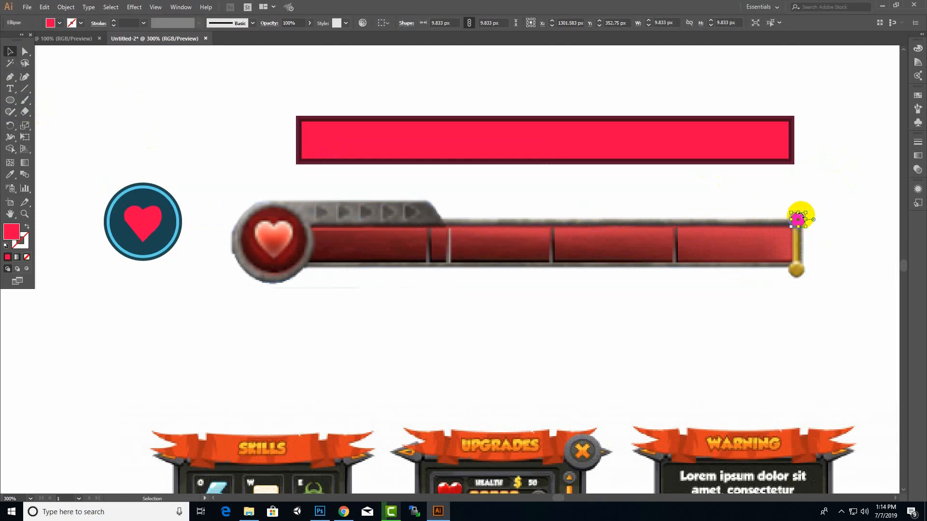
pyautogui.scroll(3, 800, 219)
pyautogui.moveTo(794, 209); pyautogui.dragTo(803, 363)
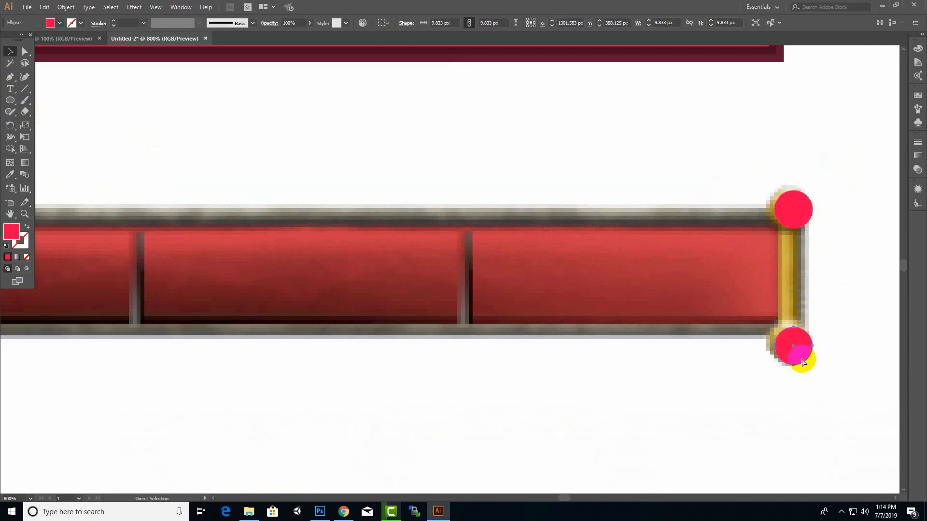
# Draw a vertical rounded rectangle about 4 by 36 px connecting the two knob circles
pyautogui.click(10, 101)
pyautogui.moveTo(9, 102); pyautogui.dragTo(48, 111)
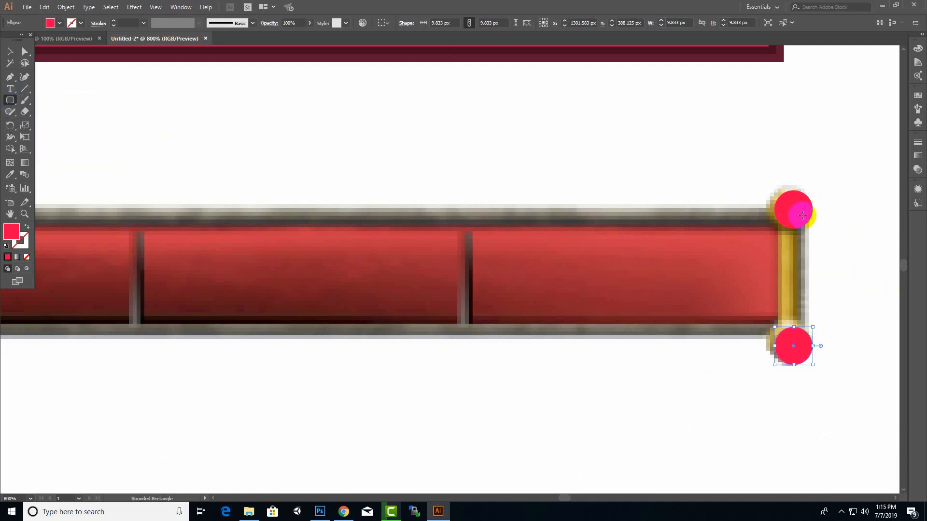
pyautogui.moveTo(802, 214); pyautogui.dragTo(788, 353)
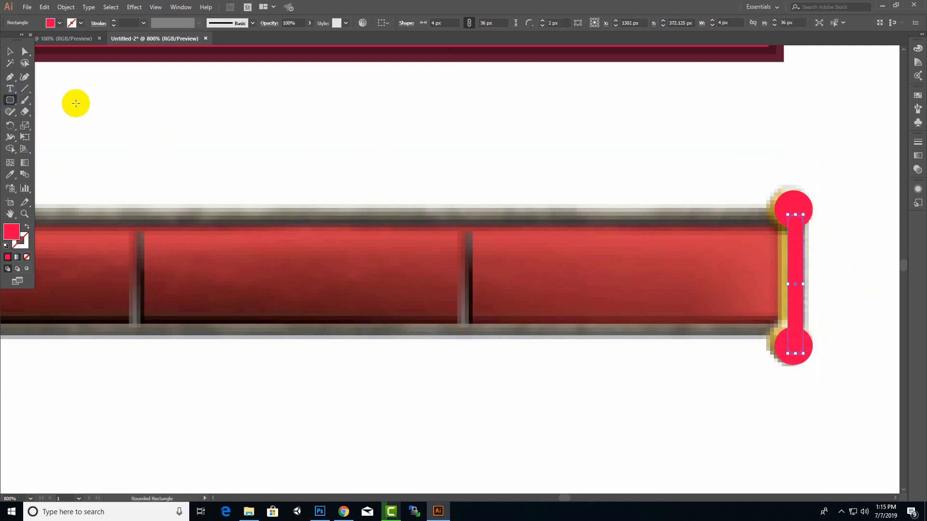
# Fill the vertical connecting bar with a bright yellow-orange
pyautogui.click(10, 52)
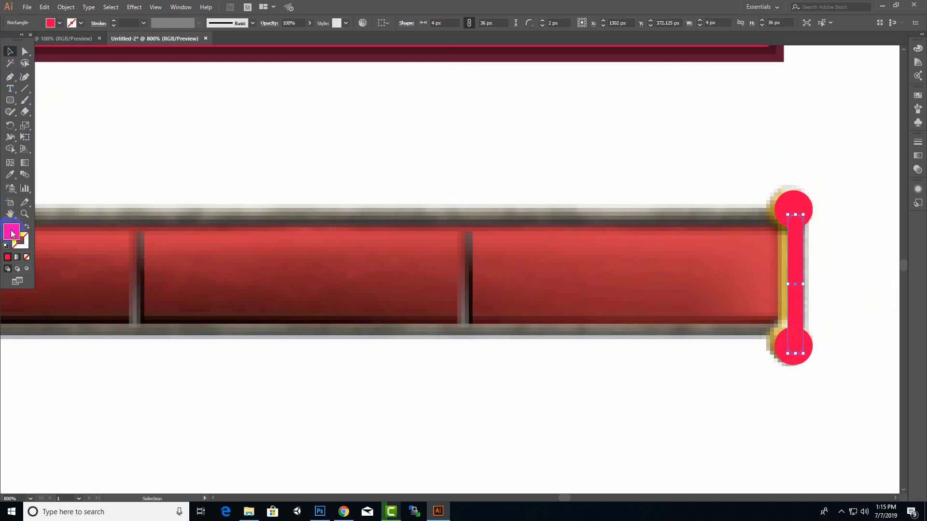
pyautogui.doubleClick(12, 234)
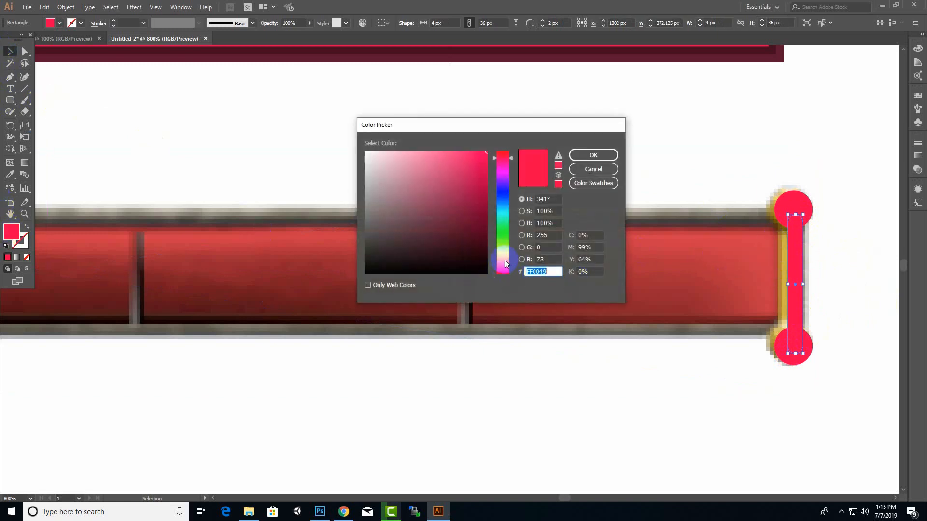
pyautogui.moveTo(506, 264); pyautogui.dragTo(503, 258)
pyautogui.click(595, 155)
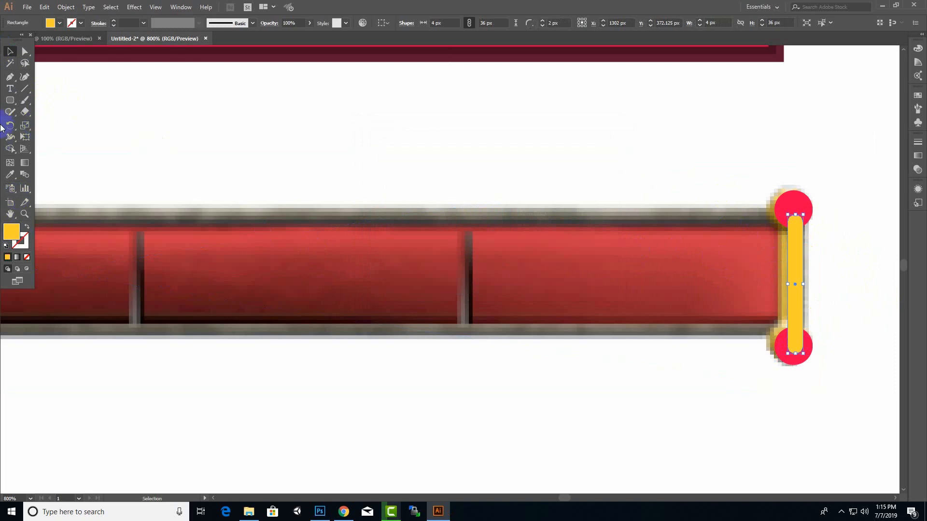
# Fill the vertical connecting bar and both knob circles with gold sampled from the reference image's end cap
pyautogui.click(11, 177)
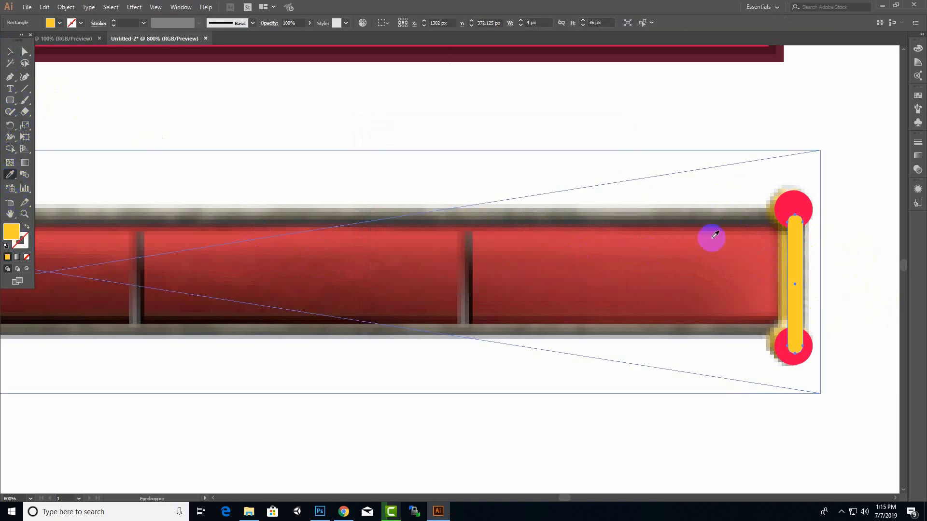
pyautogui.click(784, 255)
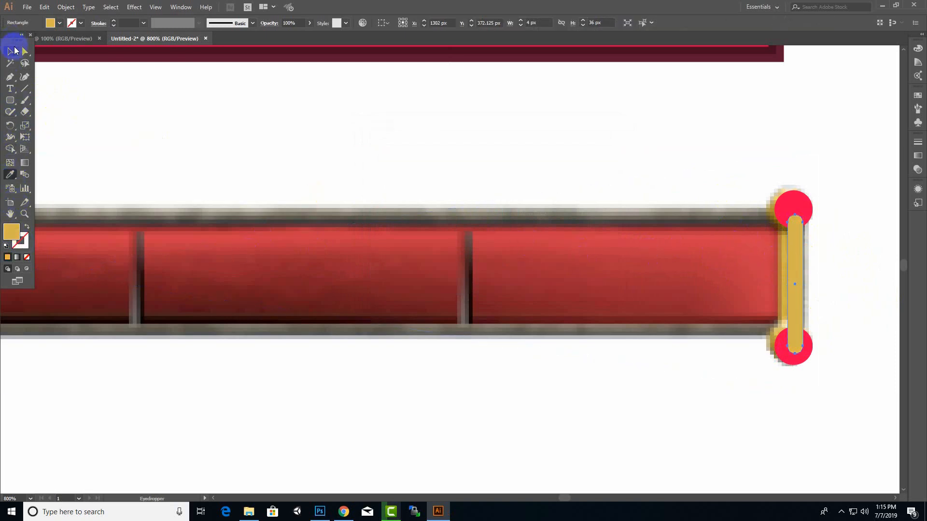
pyautogui.click(14, 50)
pyautogui.click(793, 208)
pyautogui.keyDown('shift'); pyautogui.click(803, 361); pyautogui.keyUp('shift')
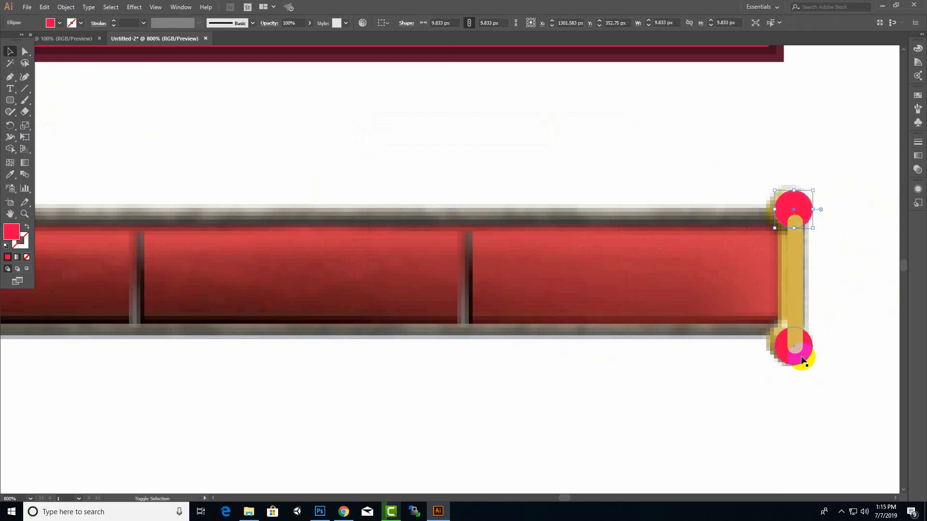
pyautogui.click(9, 175)
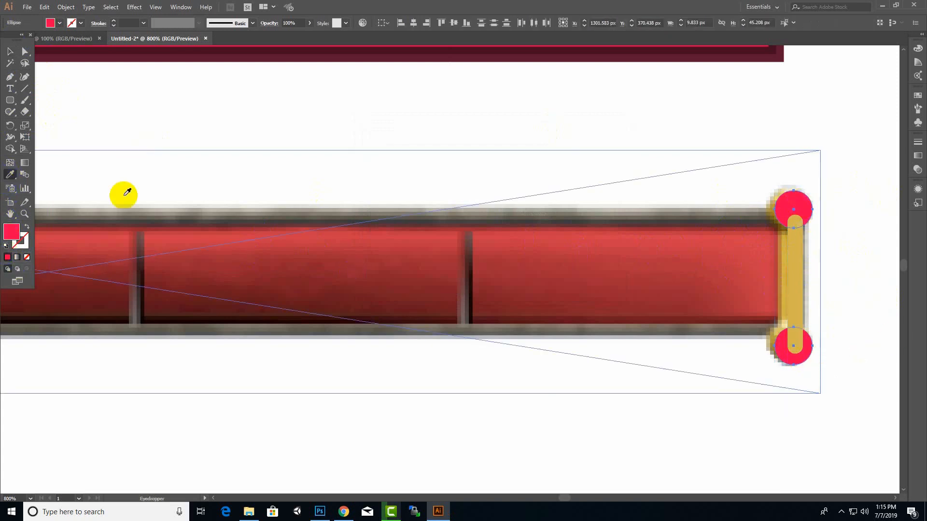
pyautogui.click(786, 239)
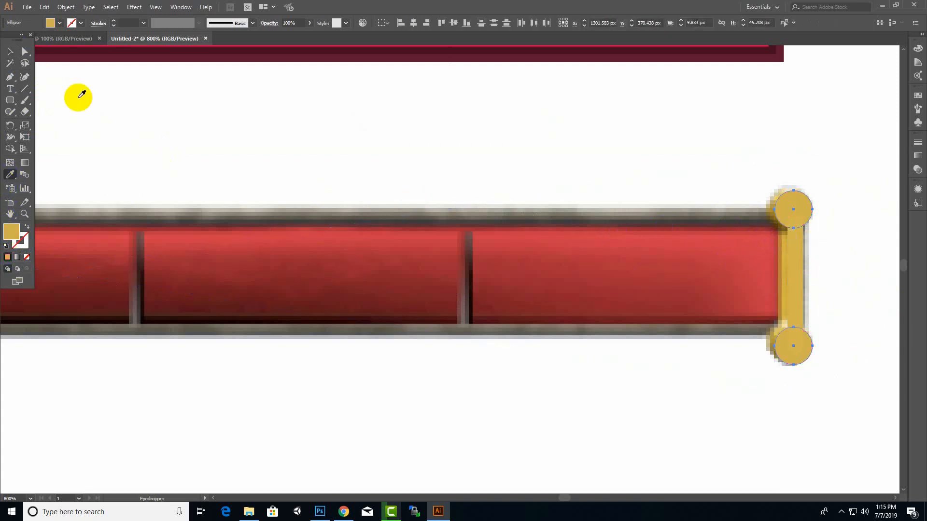
# Move the gold end cap with both knobs from the reference image onto the right end of the red bar
pyautogui.click(9, 51)
pyautogui.click(692, 259)
pyautogui.hotkey('ctrl', '-')
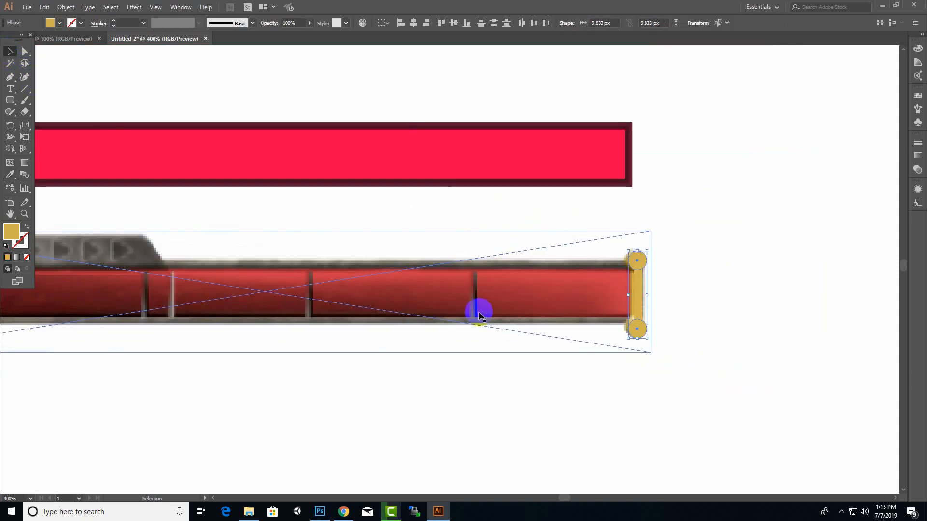
pyautogui.keyDown('shift'); pyautogui.click(640, 296); pyautogui.keyUp('shift')
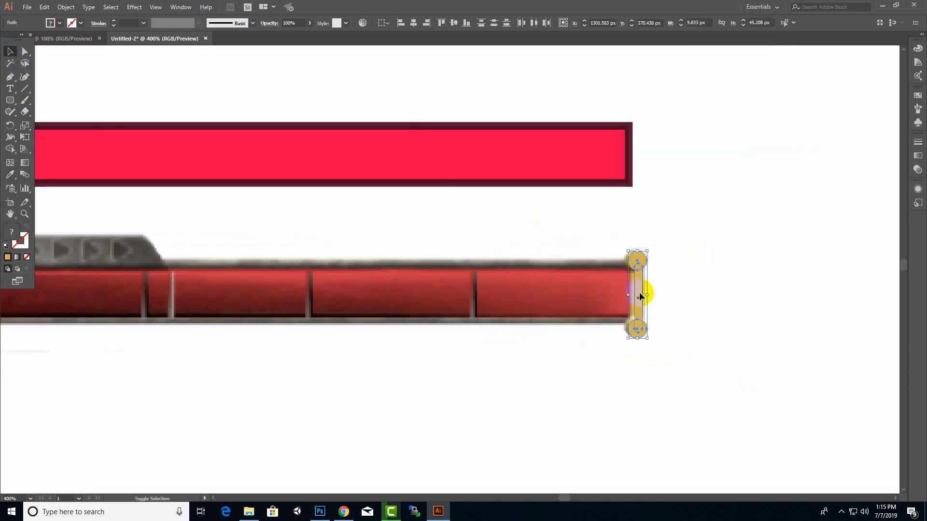
pyautogui.moveTo(638, 289); pyautogui.dragTo(629, 149)
pyautogui.click(801, 176)
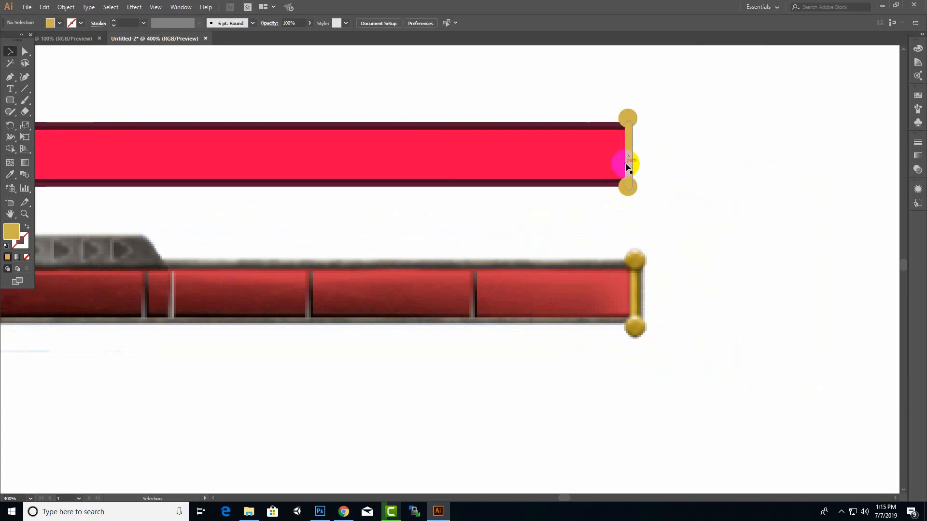
# Copy the end cap's vertical gold bar into the red bar as a divider and shorten it to about 32 px high
pyautogui.click(630, 166)
pyautogui.moveTo(633, 166); pyautogui.dragTo(485, 168)
pyautogui.keyDown('alt'); pyautogui.scroll(3, 480, 123); pyautogui.keyUp('alt')
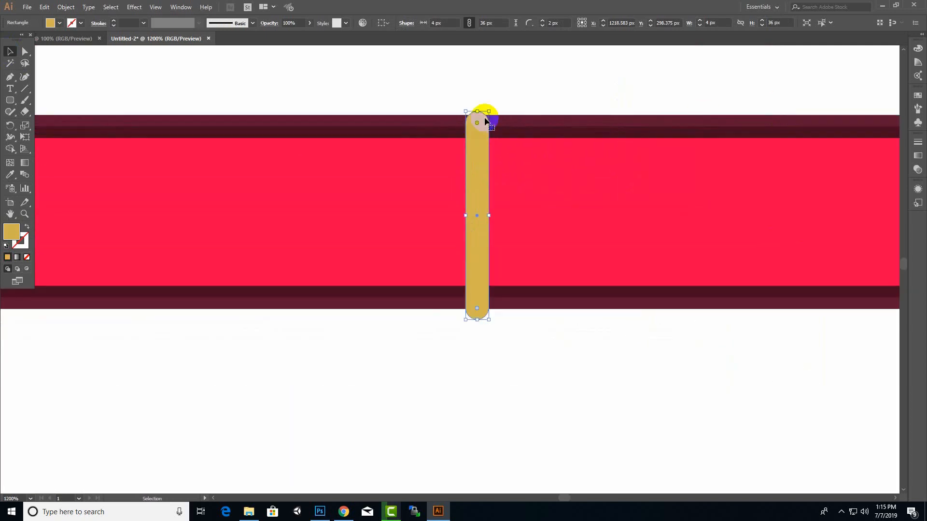
pyautogui.moveTo(490, 111); pyautogui.dragTo(486, 120)
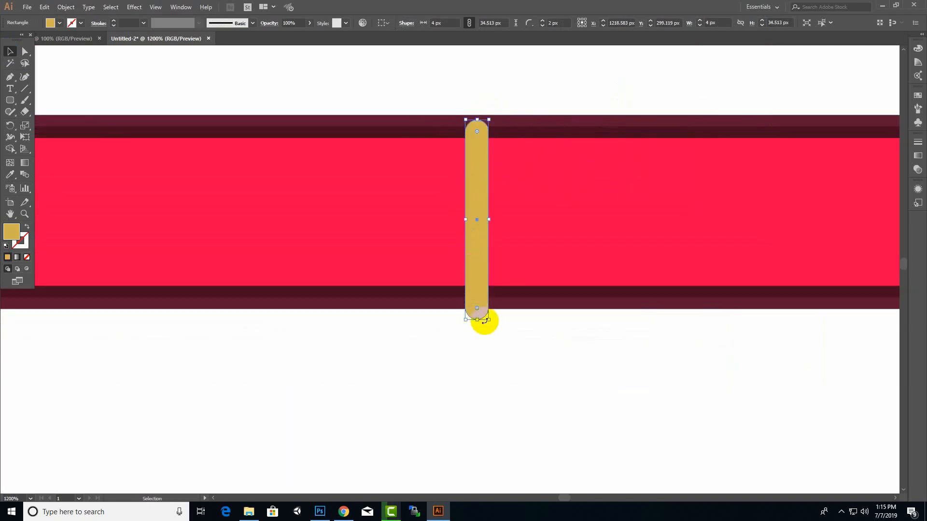
pyautogui.moveTo(488, 320); pyautogui.dragTo(488, 307)
pyautogui.scroll(-2, 603, 349)
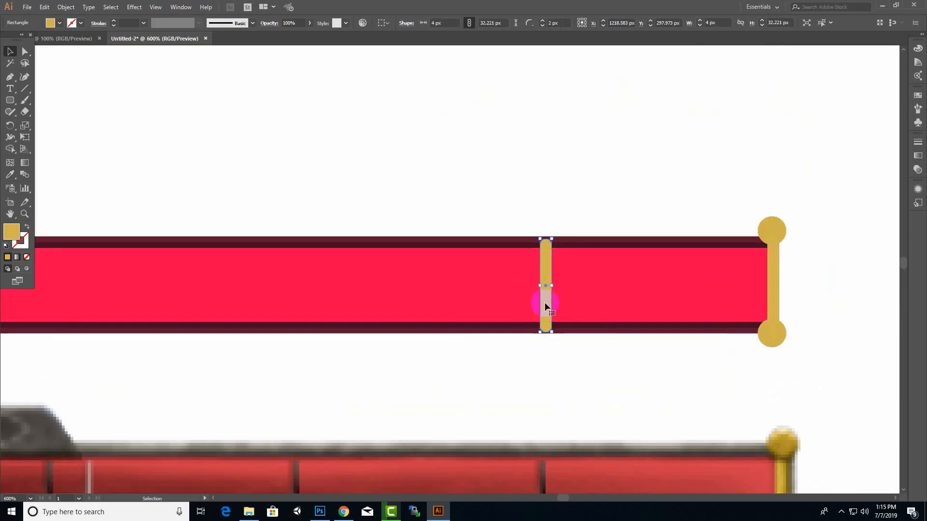
# Duplicate the gold divider twice toward the left end of the red bar, spacing the copies about 86 px apart
pyautogui.click(571, 329)
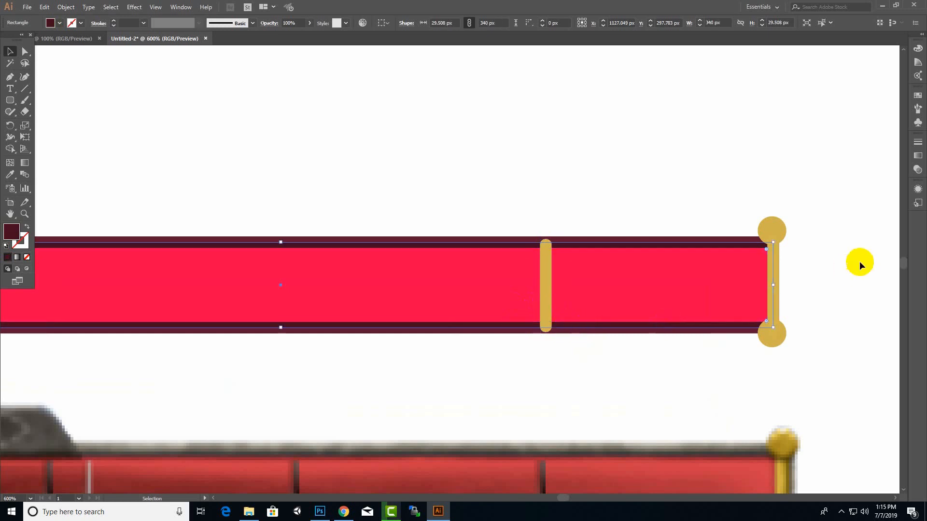
pyautogui.click(593, 310)
pyautogui.click(550, 300)
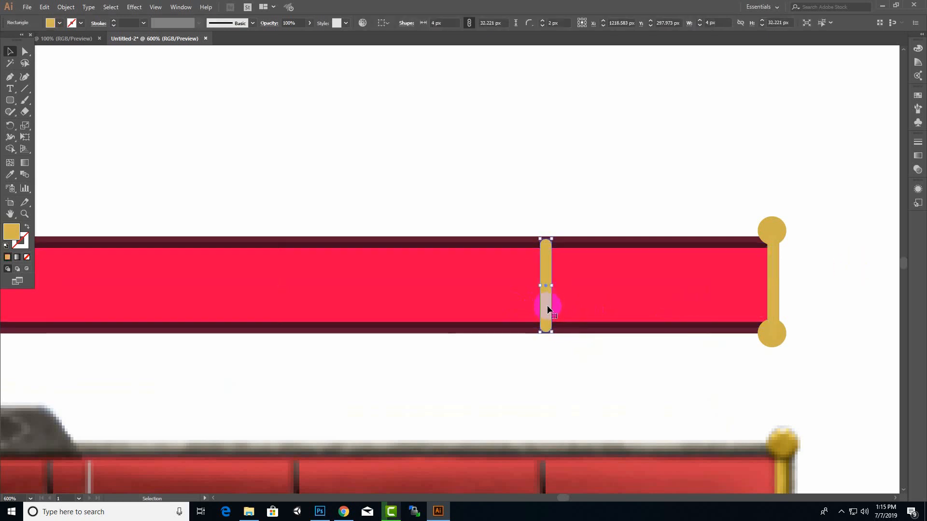
pyautogui.moveTo(548, 308); pyautogui.dragTo(298, 308)
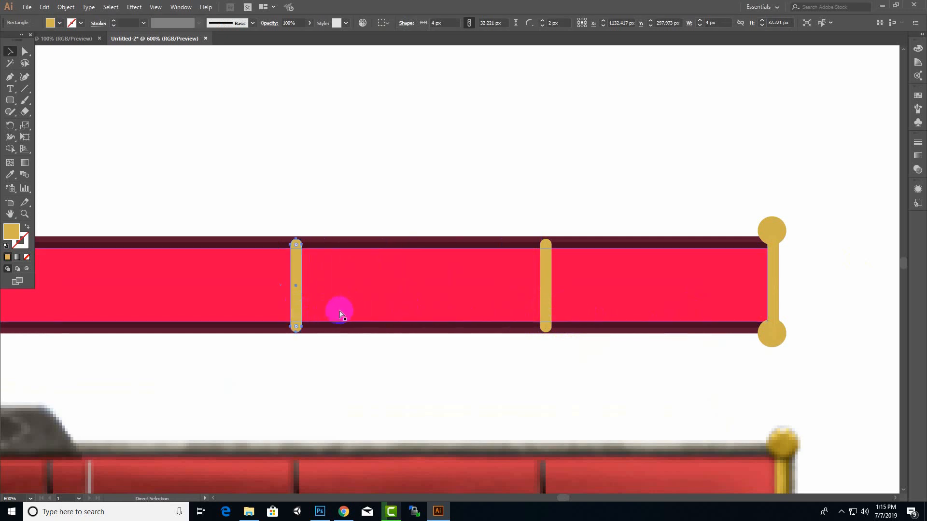
pyautogui.hotkey('ctrl', 'd')
pyautogui.scroll(-1, 647, 322)
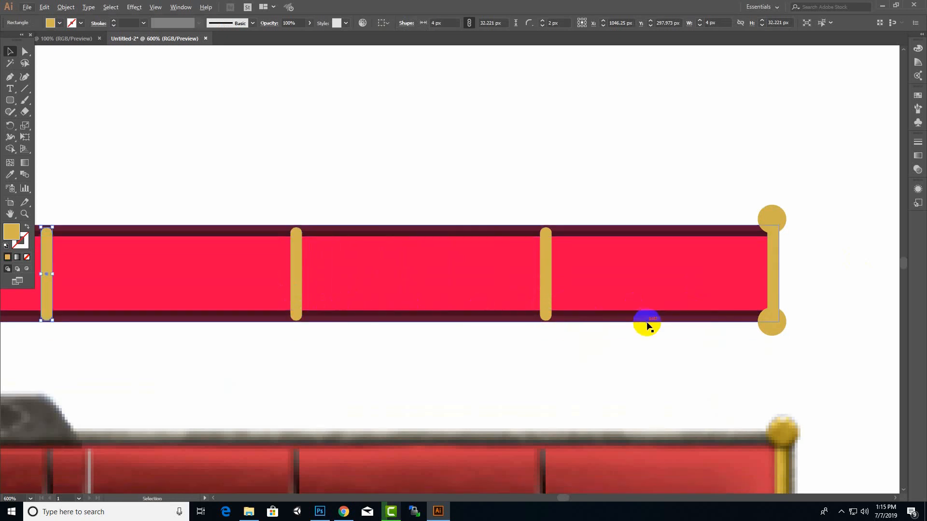
pyautogui.scroll(-3, 647, 322)
pyautogui.scroll(2, 401, 428)
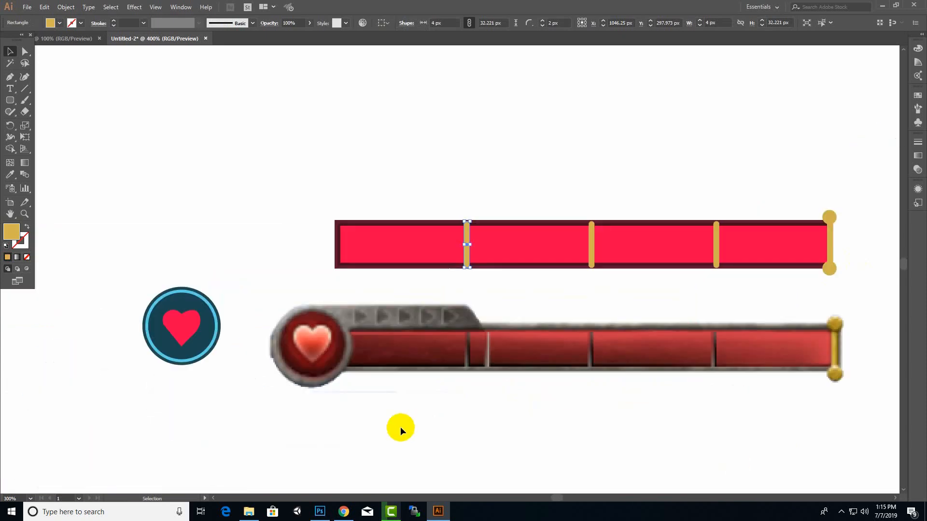
# Trace the reference's grey upper tab with the Curvature tool as a closed shape about 120 by 12 px with a slanted right end
pyautogui.click(516, 81)
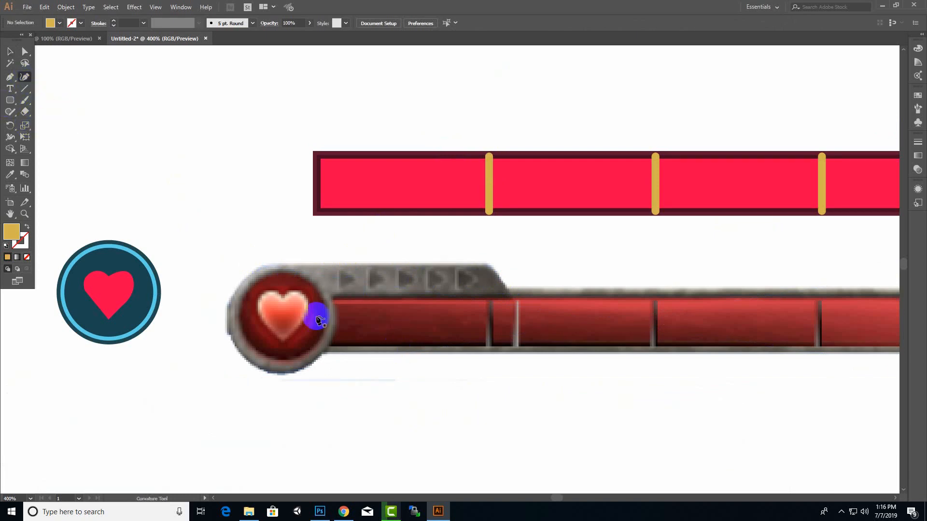
pyautogui.click(284, 267)
pyautogui.click(489, 269)
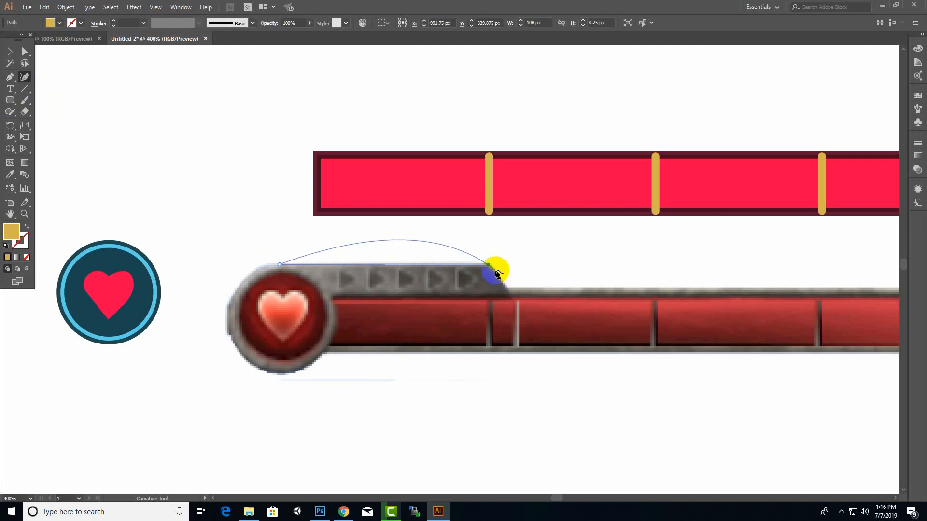
pyautogui.doubleClick(487, 266)
pyautogui.click(510, 287)
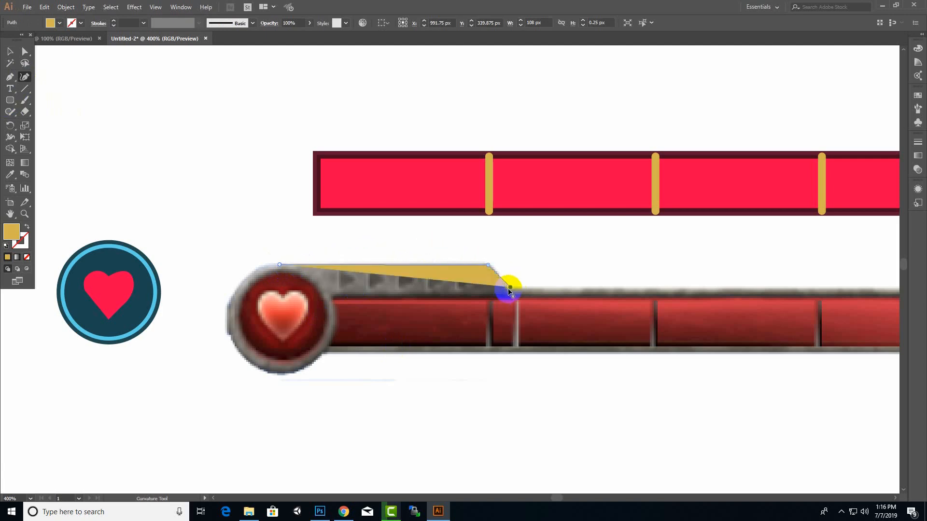
pyautogui.doubleClick(510, 288)
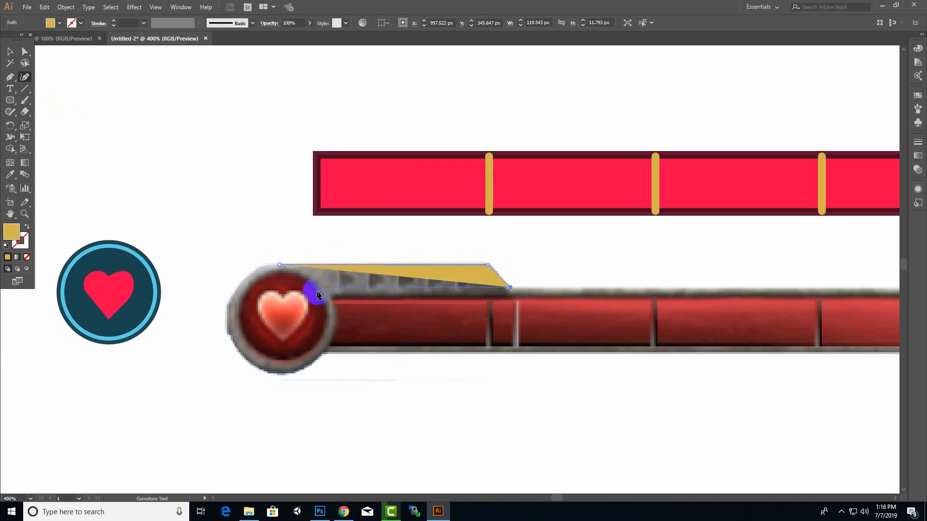
pyautogui.click(281, 287)
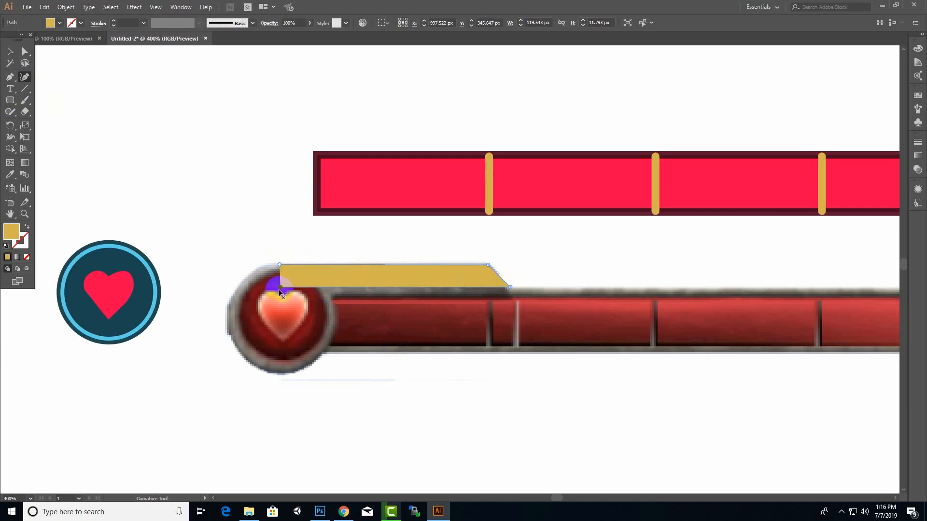
pyautogui.click(279, 265)
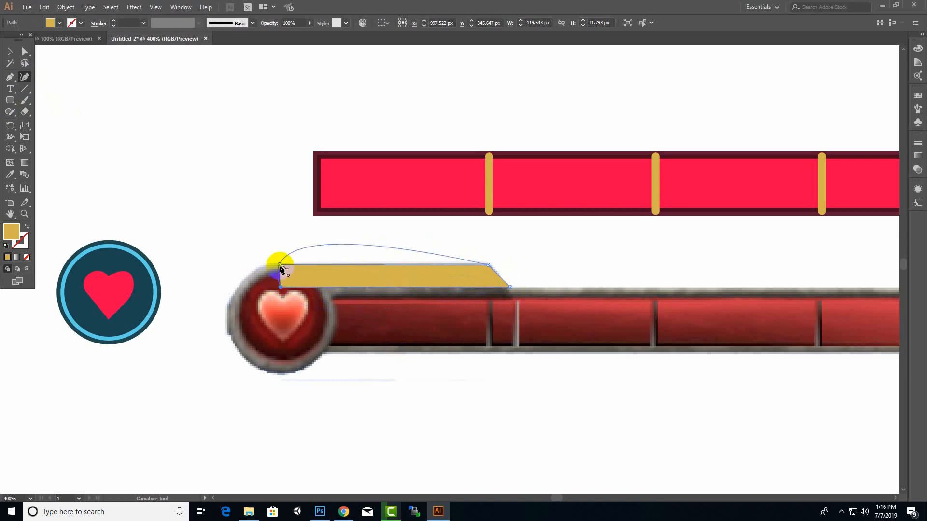
pyautogui.click(280, 266)
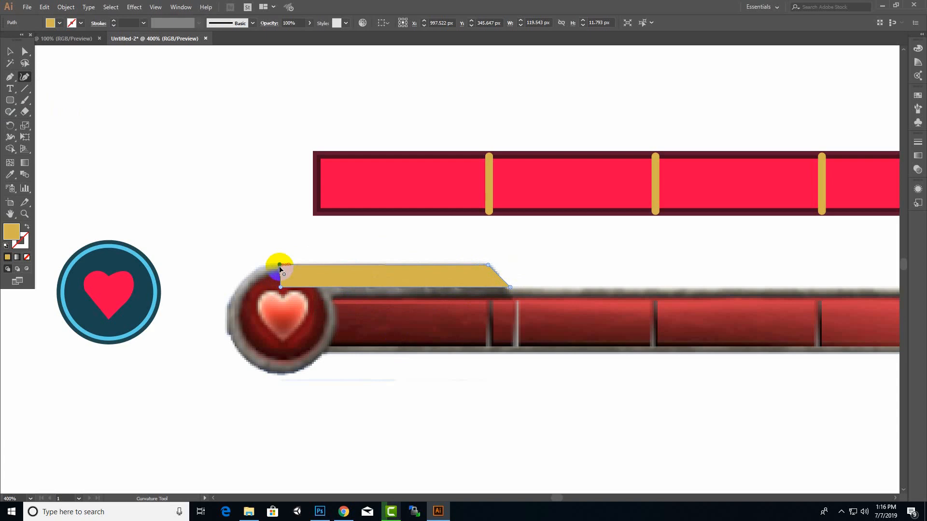
# Move the gold tab shape onto the upper edge of the red bar so that it overhangs the bar's left end
pyautogui.click(11, 53)
pyautogui.click(424, 274)
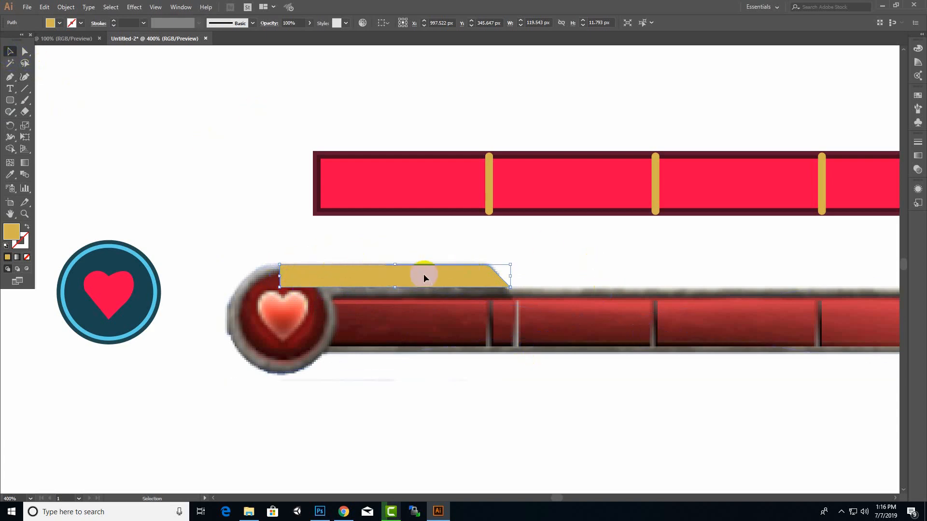
pyautogui.moveTo(423, 274); pyautogui.dragTo(458, 143)
pyautogui.click(453, 302)
pyautogui.click(393, 244)
pyautogui.click(464, 154)
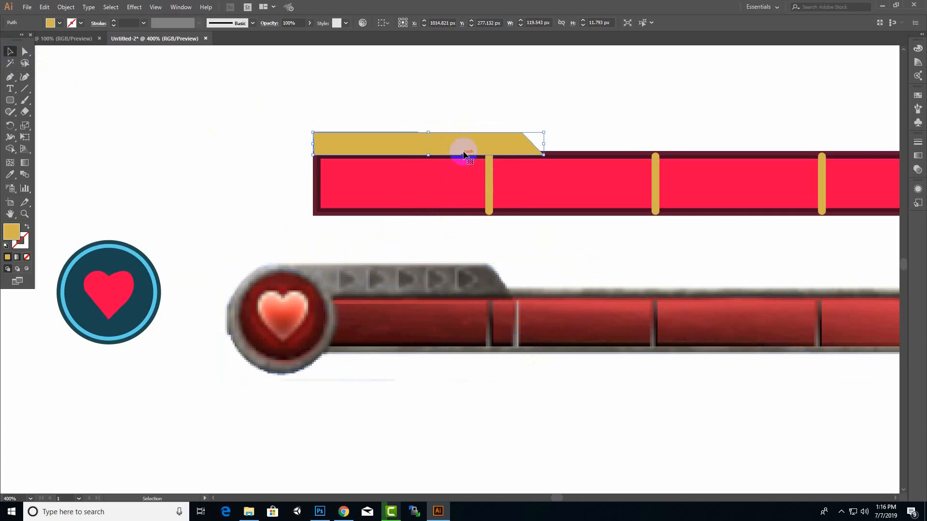
pyautogui.moveTo(436, 144)
pyautogui.mouseDown()
pyautogui.moveTo(417, 141)
pyautogui.moveTo(434, 144)
pyautogui.mouseUp()
pyautogui.click(300, 289)
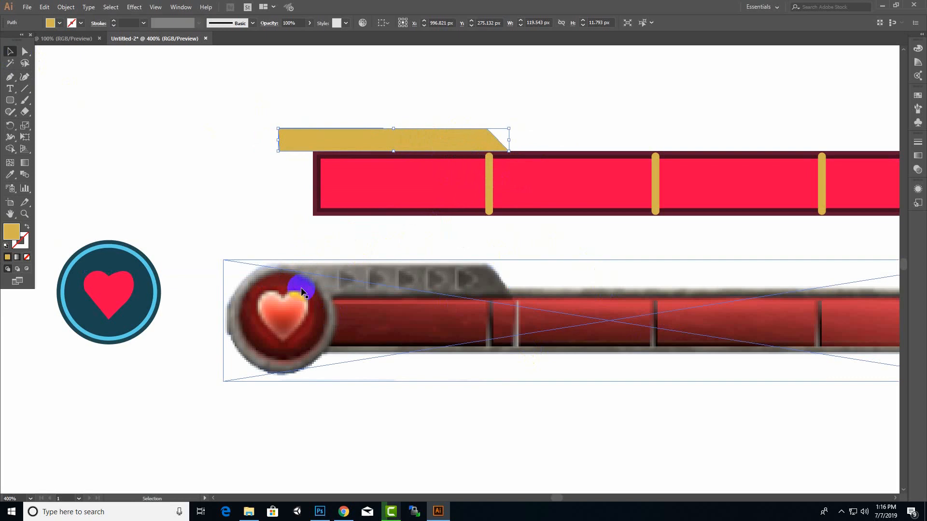
pyautogui.click(463, 258)
pyautogui.click(448, 300)
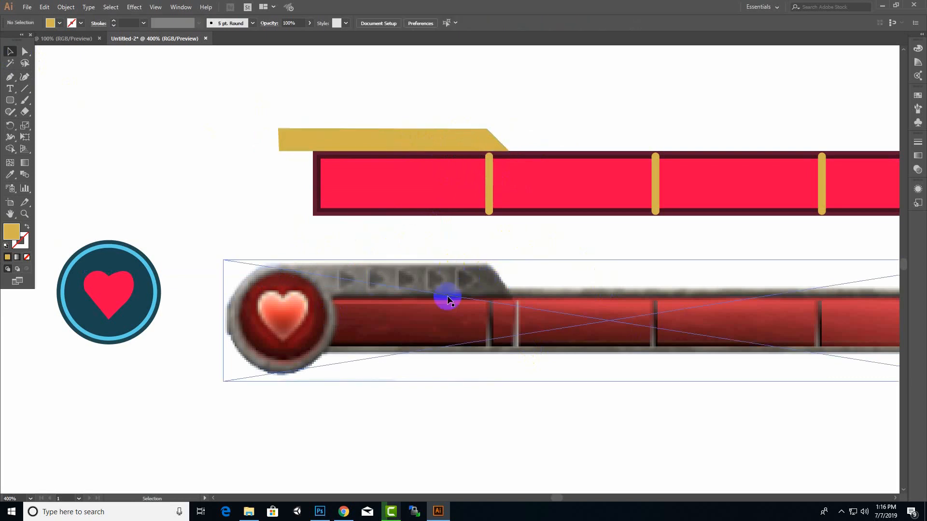
# Trace the reference tab's last arrow with the Curvature tool as a closed shape about 10.5 by 9.5 px with a curved tip
pyautogui.moveTo(11, 104); pyautogui.dragTo(17, 62)
pyautogui.click(25, 77)
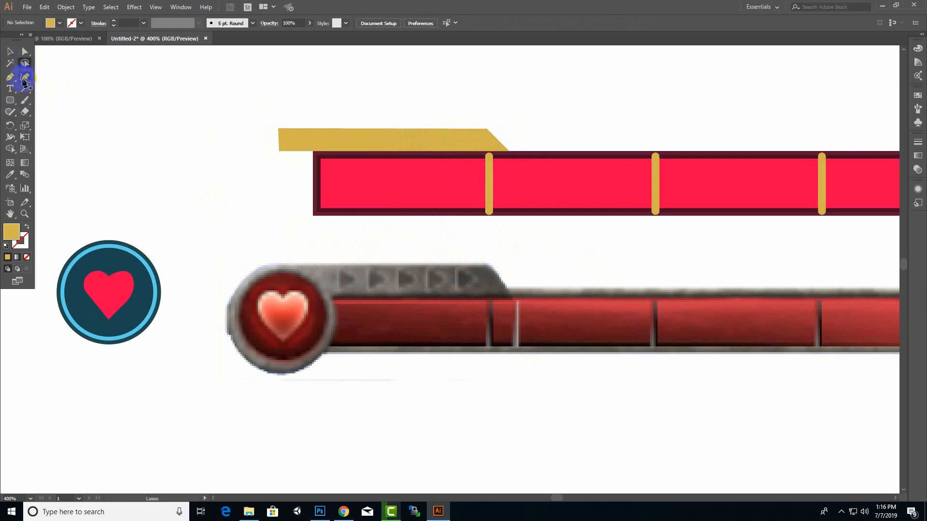
pyautogui.click(456, 273)
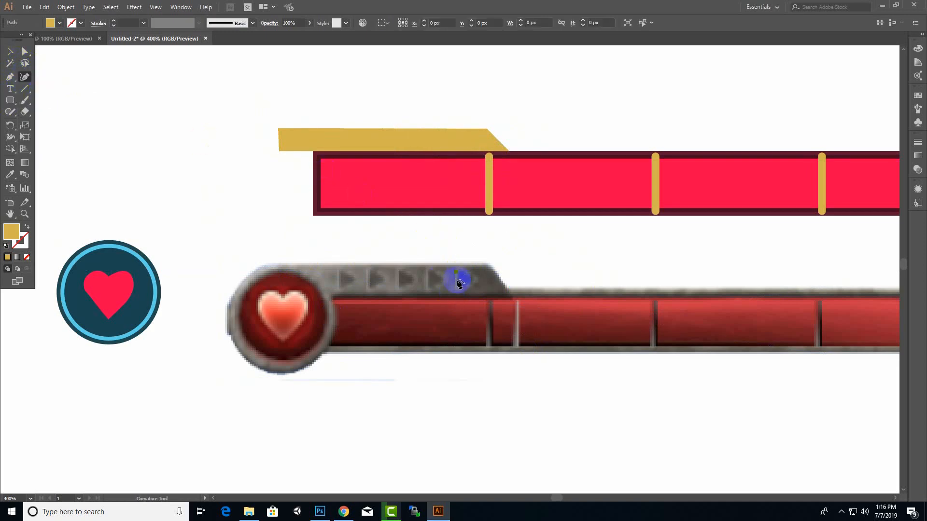
pyautogui.click(456, 291)
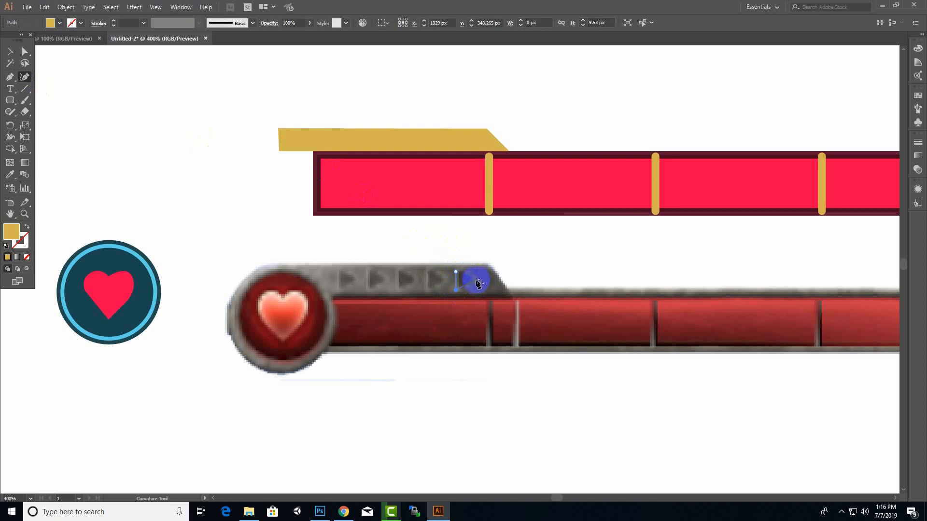
pyautogui.click(477, 282)
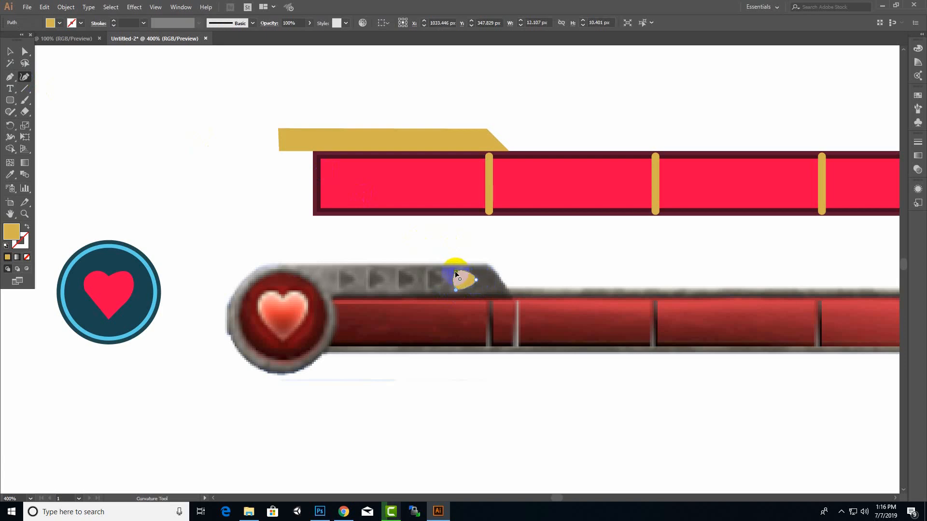
# Move the arrow shape onto the left part of the gold tab and fill it with dark grey sampled from the reference arrows
pyautogui.click(9, 51)
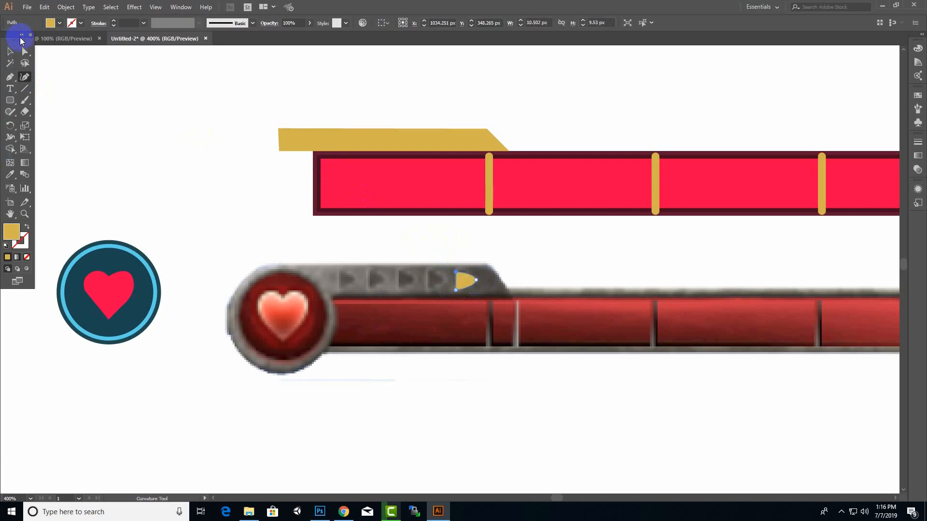
pyautogui.moveTo(469, 282); pyautogui.dragTo(332, 141)
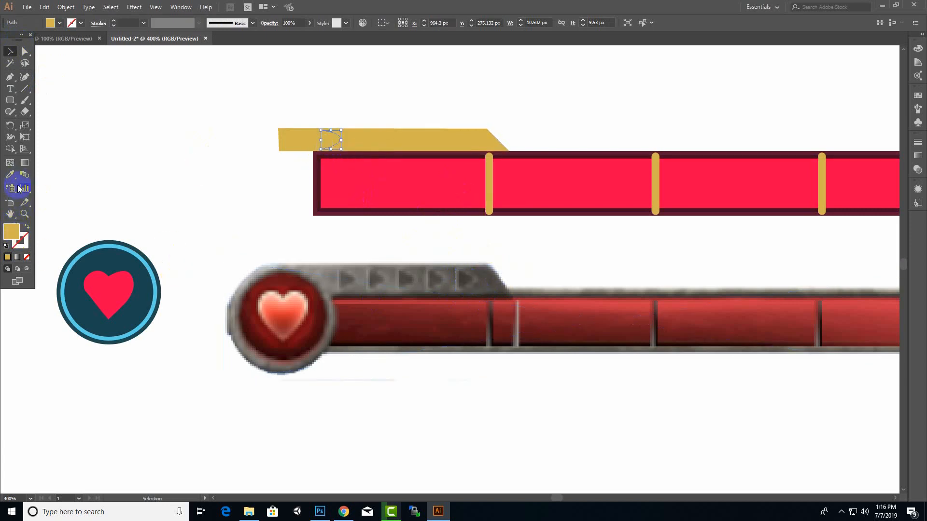
pyautogui.click(9, 174)
pyautogui.click(345, 280)
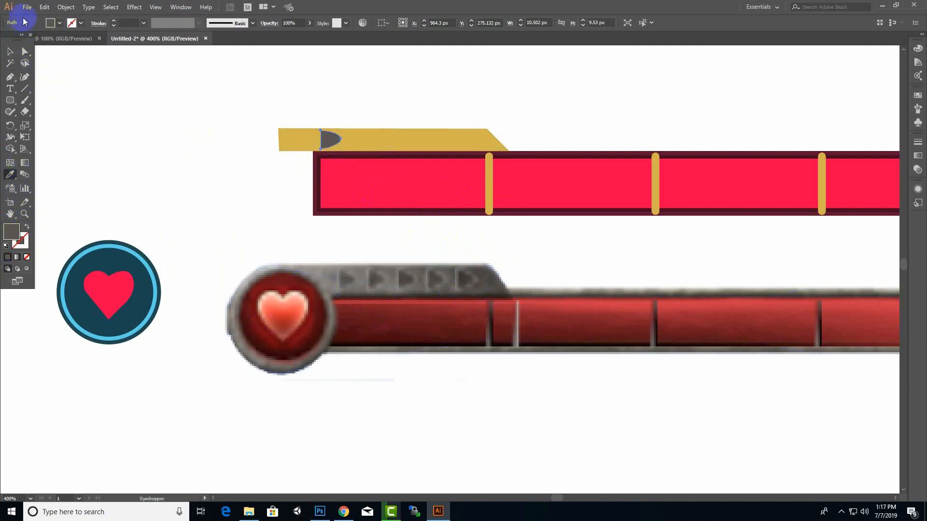
# Shrink the grey arrow to about 6.9 by 6.2 px and duplicate it twice at even spacing along the gold tab
pyautogui.click(9, 51)
pyautogui.moveTo(341, 130); pyautogui.dragTo(392, 154)
pyautogui.scroll(3, 348, 135)
pyautogui.hotkey('ctrl', 'd')
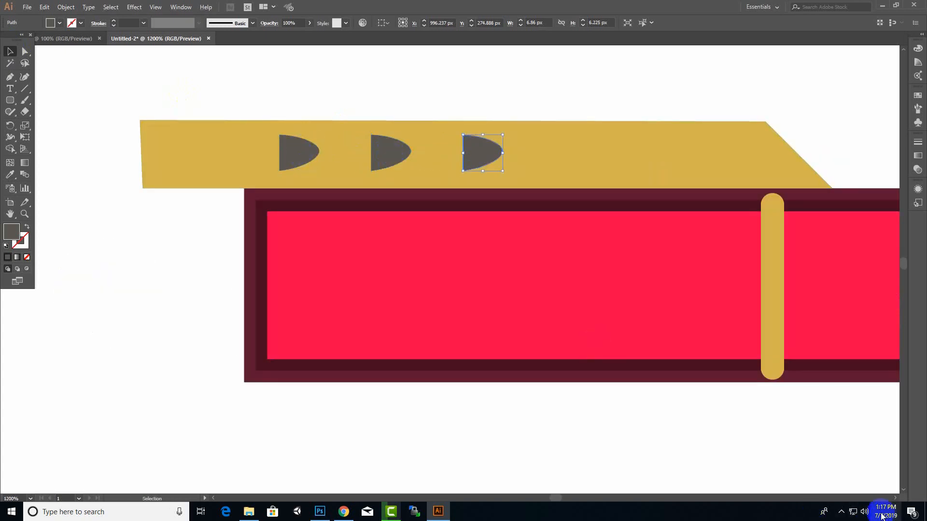
pyautogui.click(848, 514)
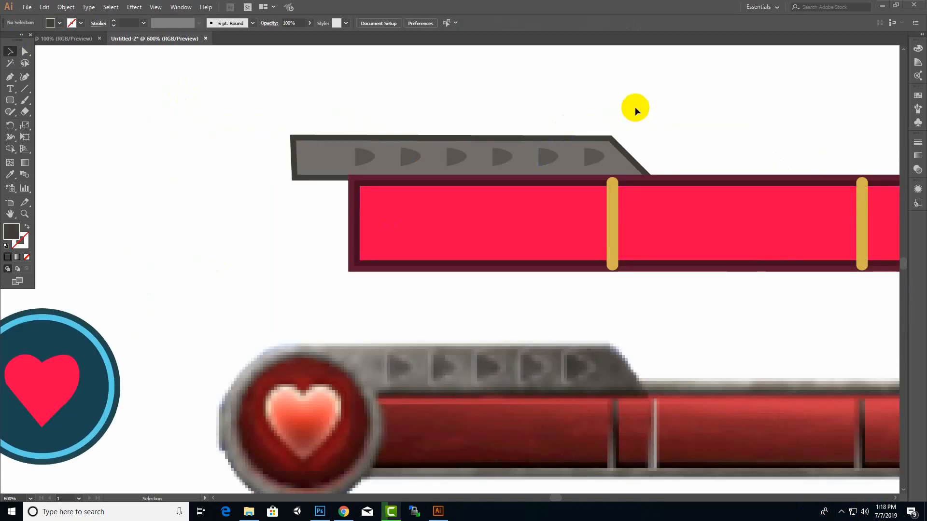
# Shift the tab's lighter grey inner panel up by about 1.33 px within its dark frame
pyautogui.click(314, 152)
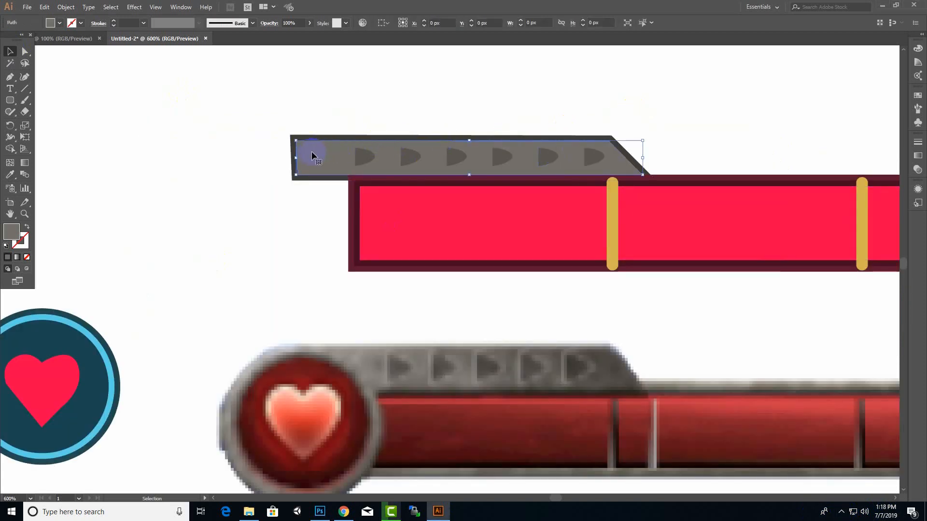
pyautogui.keyDown('shift'); pyautogui.click(362, 153); pyautogui.keyUp('shift')
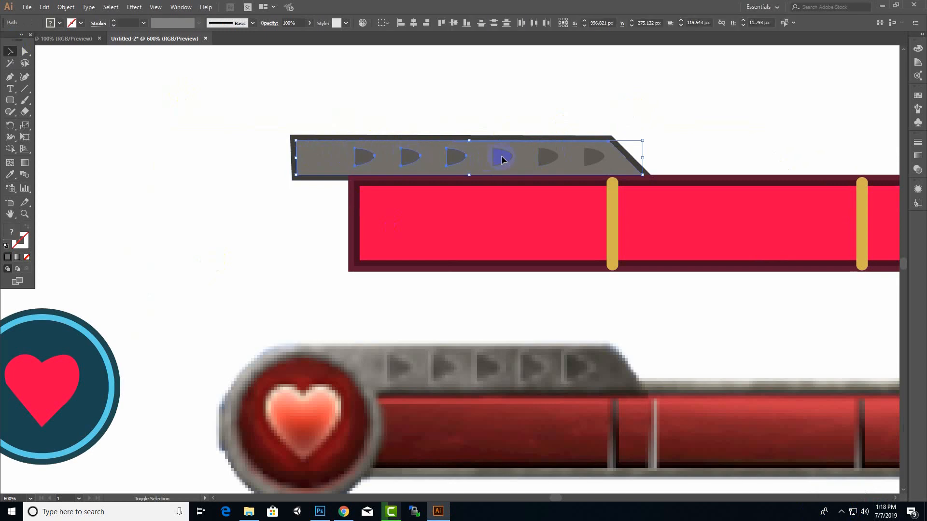
pyautogui.keyDown('shift'); pyautogui.click(609, 139); pyautogui.keyUp('shift')
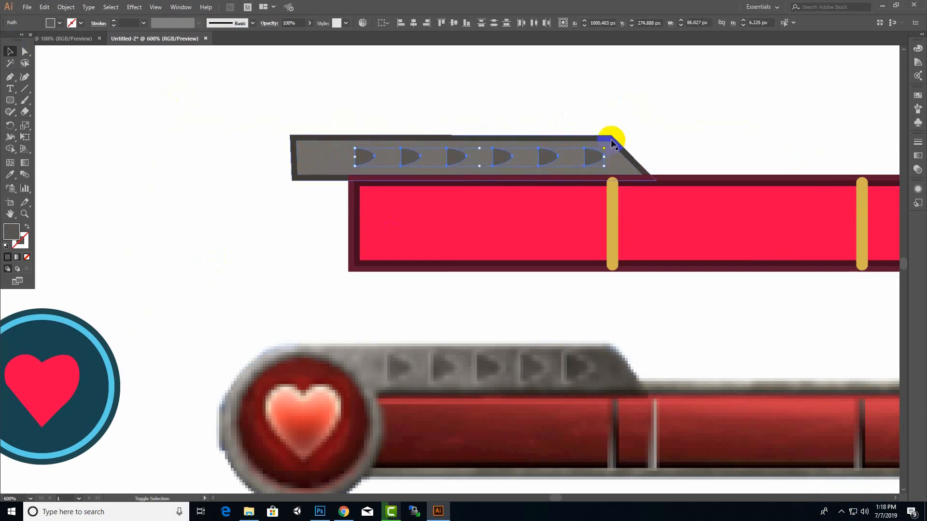
pyautogui.press('a')
pyautogui.click(531, 154)
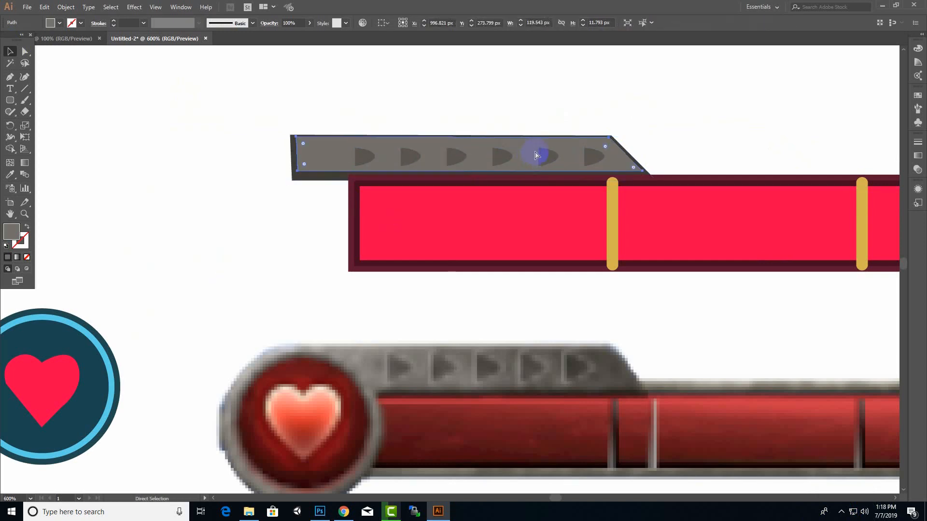
# Move the tab's grey inner panel and dark frame together up and slightly right, onto the health bar's upper edge
pyautogui.press('v')
pyautogui.keyDown('shift'); pyautogui.click(480, 134); pyautogui.keyUp('shift')
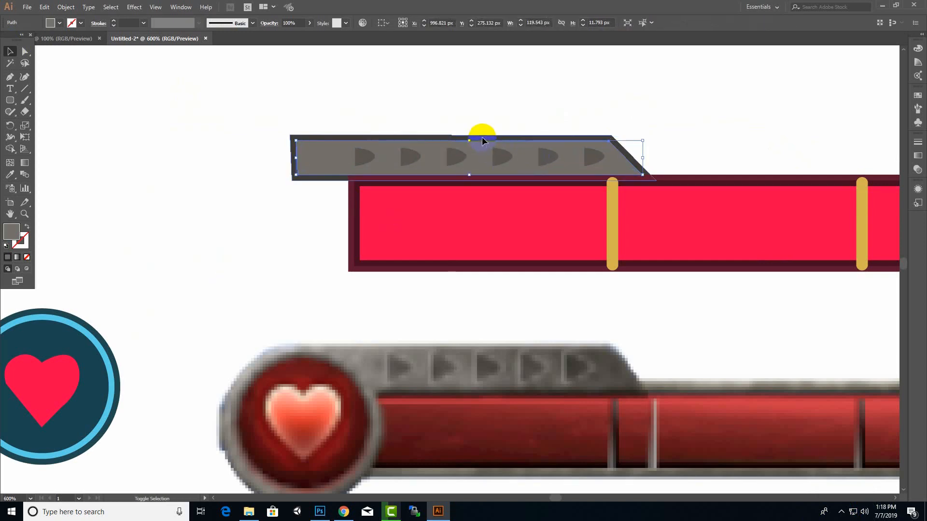
pyautogui.moveTo(513, 155); pyautogui.dragTo(533, 141)
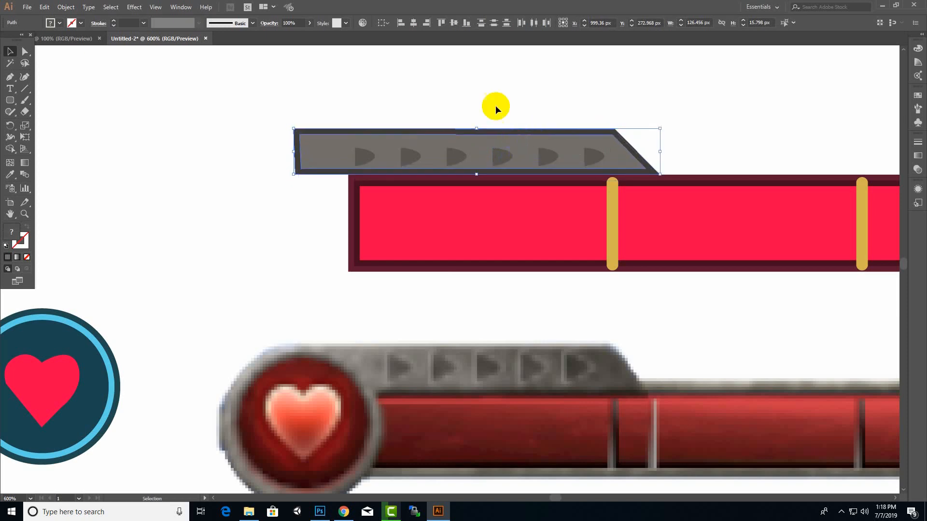
pyautogui.click(496, 105)
# Move all six arrows up together into the repositioned grey tab panel
pyautogui.click(592, 165)
pyautogui.keyDown('shift'); pyautogui.click(546, 158); pyautogui.keyUp('shift')
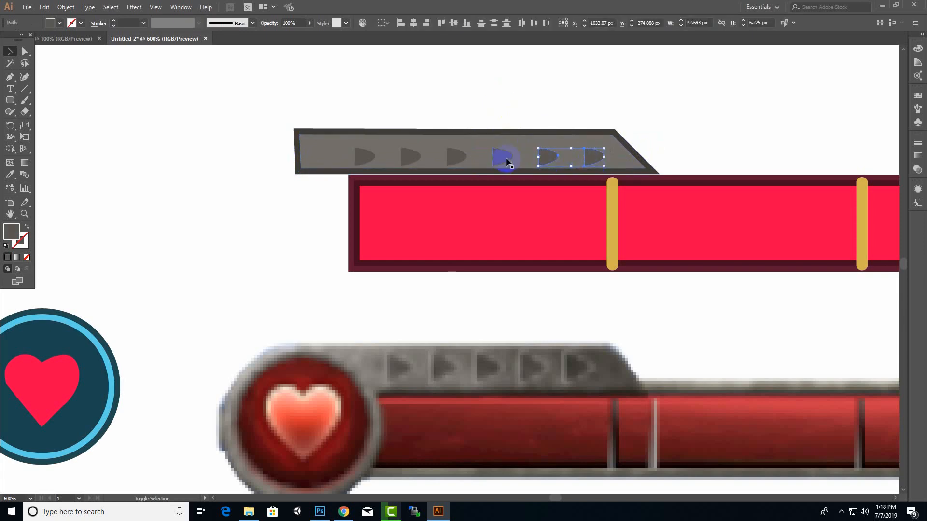
pyautogui.keyDown('shift'); pyautogui.click(501, 157); pyautogui.keyUp('shift')
pyautogui.keyDown('shift'); pyautogui.click(462, 161); pyautogui.keyUp('shift')
pyautogui.keyDown('shift'); pyautogui.click(406, 156); pyautogui.keyUp('shift')
pyautogui.moveTo(496, 158); pyautogui.dragTo(499, 153)
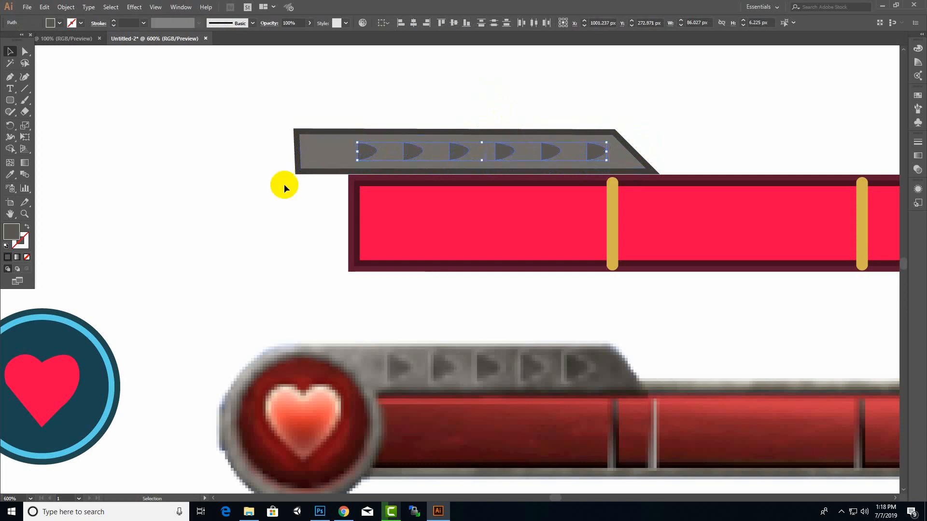
pyautogui.click(284, 184)
# Shift the tab's frame and inner panel down by about 1 px to meet the health bar's upper edge
pyautogui.click(532, 181)
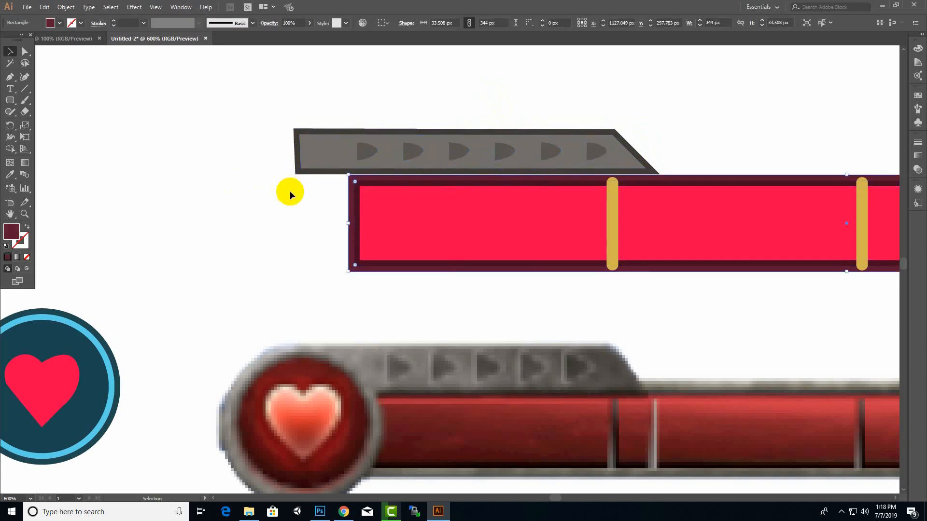
pyautogui.click(289, 191)
pyautogui.click(544, 172)
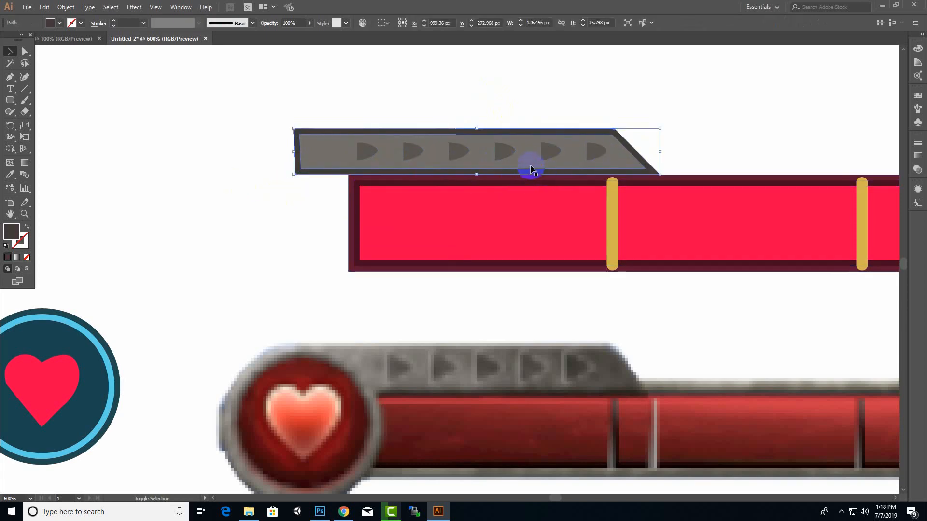
pyautogui.click(528, 166)
pyautogui.moveTo(527, 161); pyautogui.dragTo(527, 165)
pyautogui.click(288, 204)
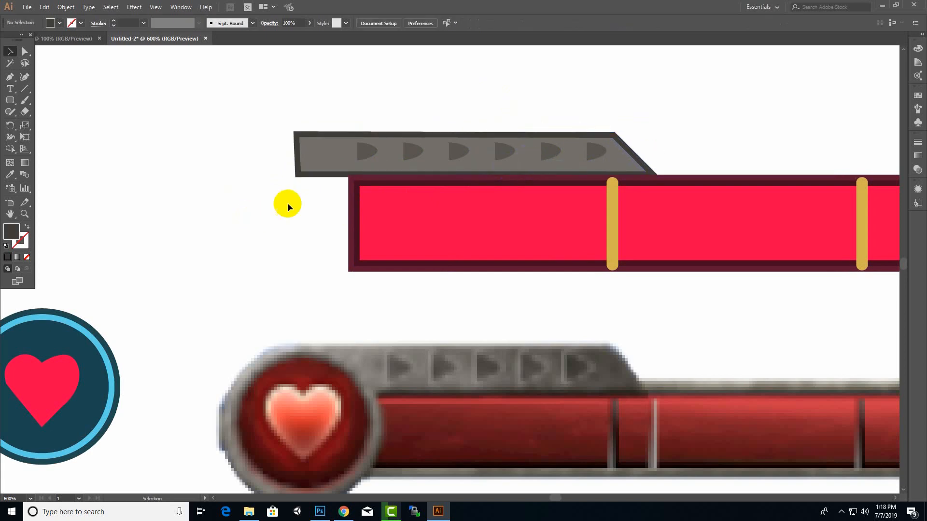
# Adjust the position of all six arrows together within the shifted grey tab panel
pyautogui.click(406, 152)
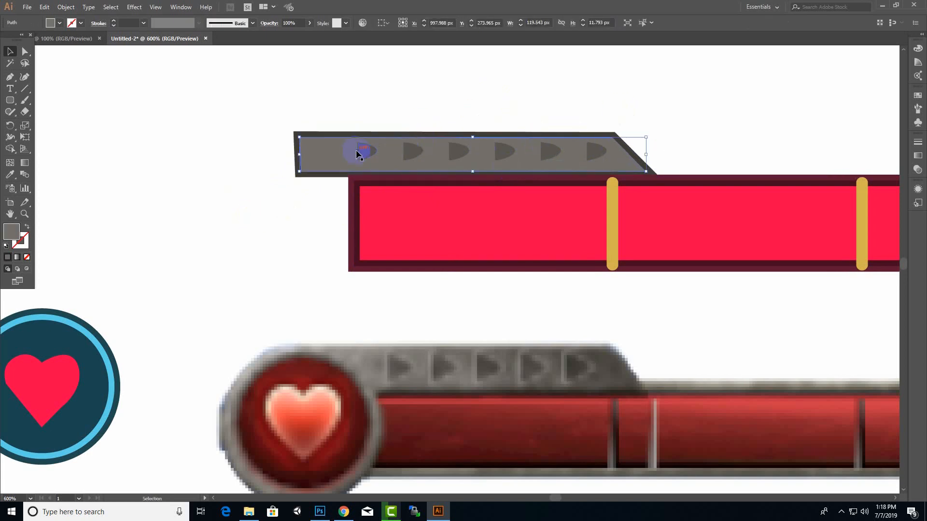
pyautogui.click(358, 153)
pyautogui.keyDown('shift'); pyautogui.click(409, 152); pyautogui.keyUp('shift')
pyautogui.keyDown('shift'); pyautogui.click(512, 153); pyautogui.keyUp('shift')
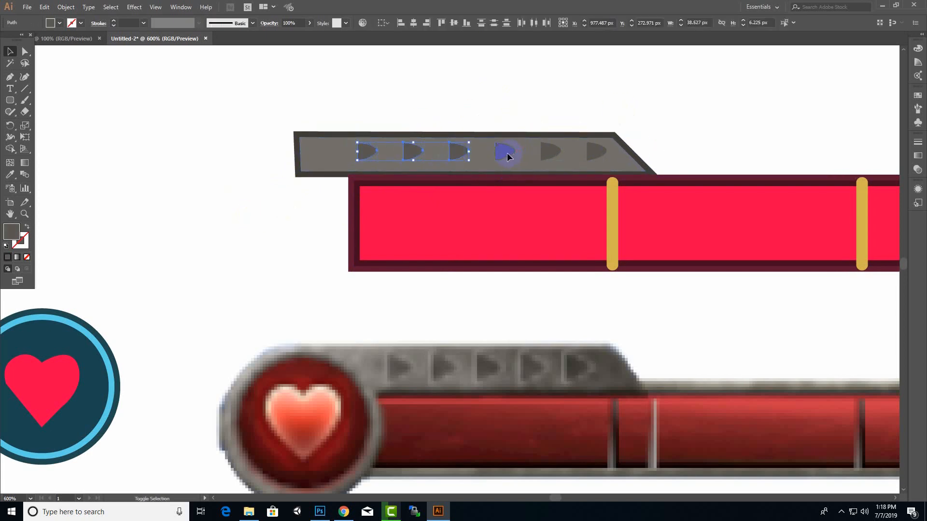
pyautogui.keyDown('shift'); pyautogui.click(549, 152); pyautogui.keyUp('shift')
pyautogui.keyDown('shift'); pyautogui.click(592, 151); pyautogui.keyUp('shift')
pyautogui.keyDown('shift'); pyautogui.click(503, 153); pyautogui.keyUp('shift')
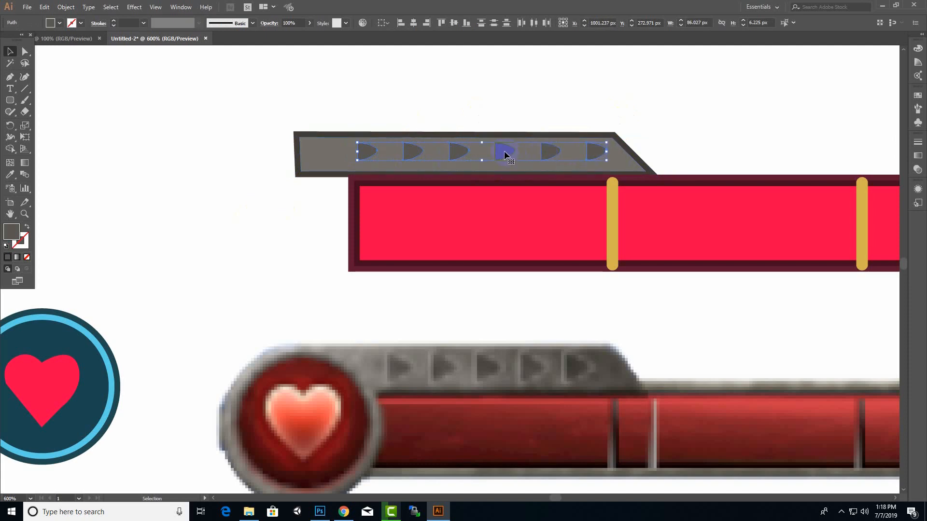
pyautogui.click(303, 175)
# Move the heart badge over the left end of the health bar and enlarge it to about 58.7 px across
pyautogui.scroll(-3, 226, 204)
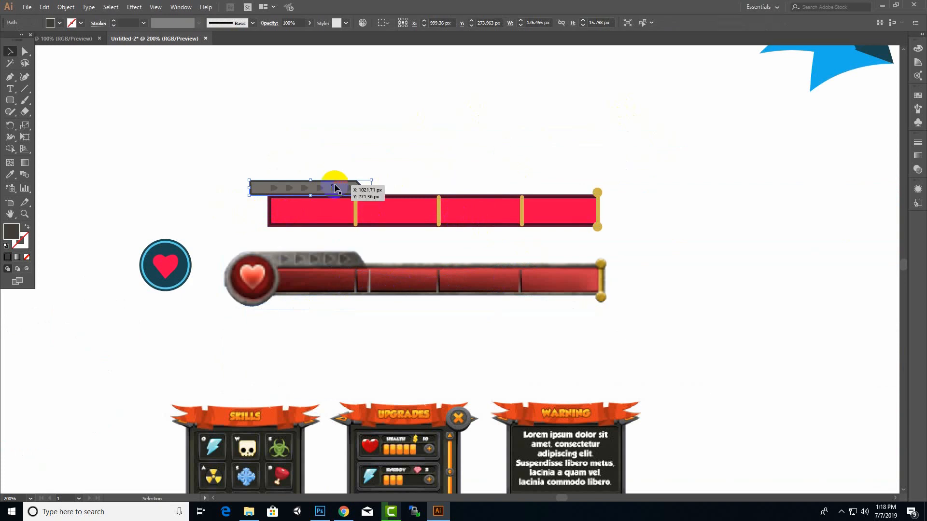
pyautogui.moveTo(125, 308); pyautogui.dragTo(124, 308)
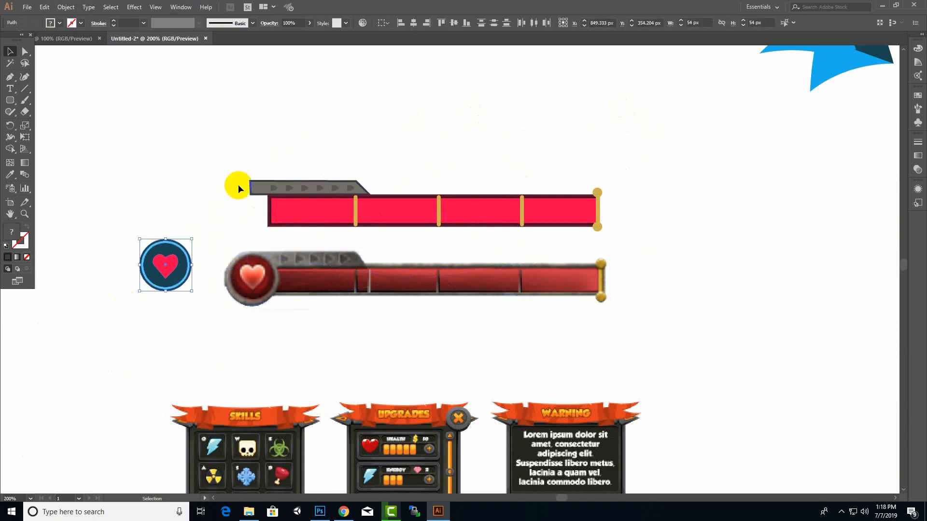
pyautogui.moveTo(185, 254); pyautogui.dragTo(221, 180)
# Bring the heart badge to the front of the health bar and grey tab
pyautogui.rightClick(242, 198)
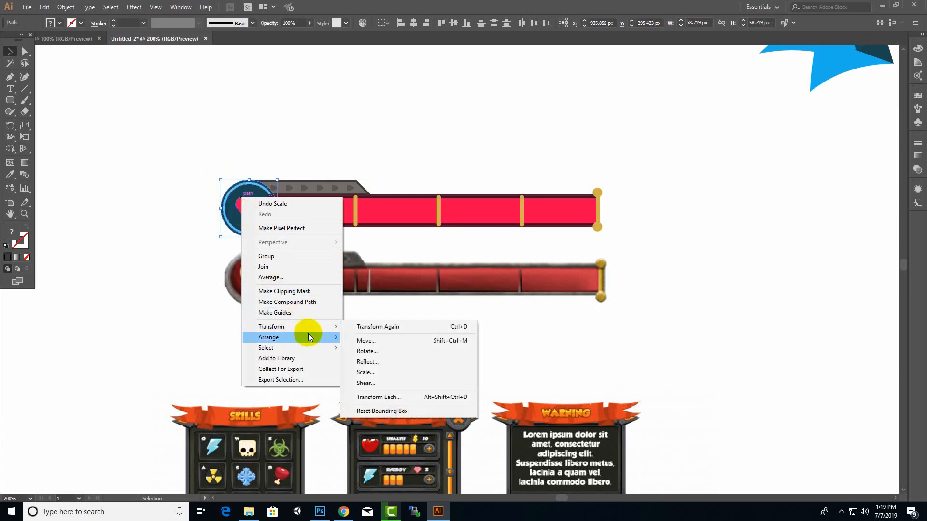
pyautogui.moveTo(309, 336)
pyautogui.click(373, 337)
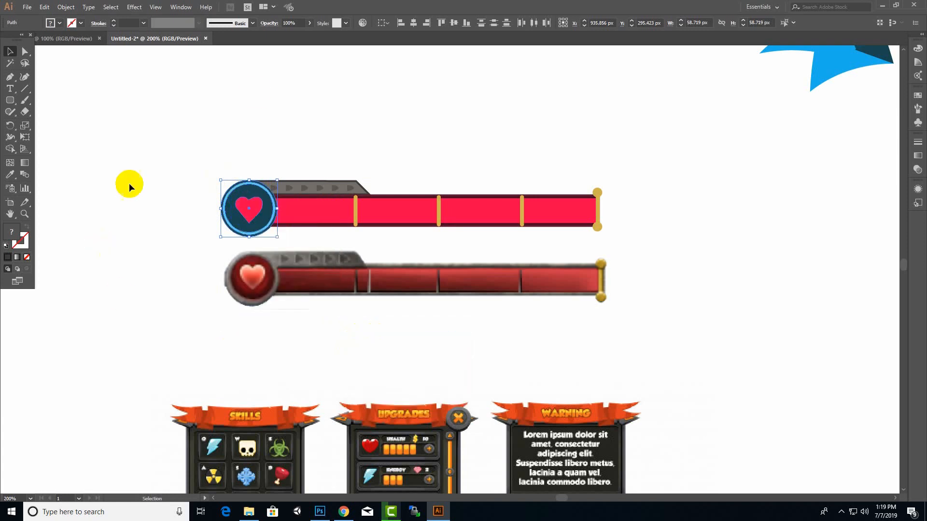
pyautogui.click(181, 146)
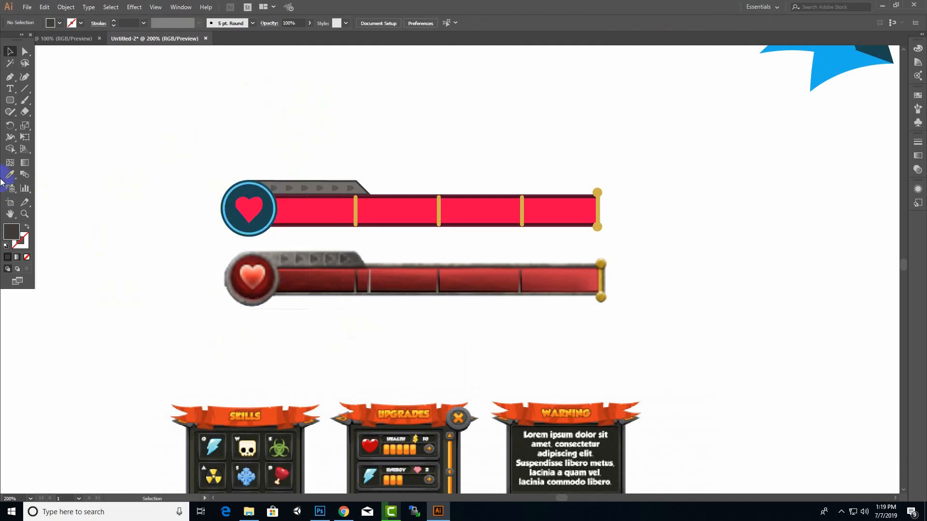
# Fill the badge's heart with the orange-red sampled from the reference heart
pyautogui.press('v')
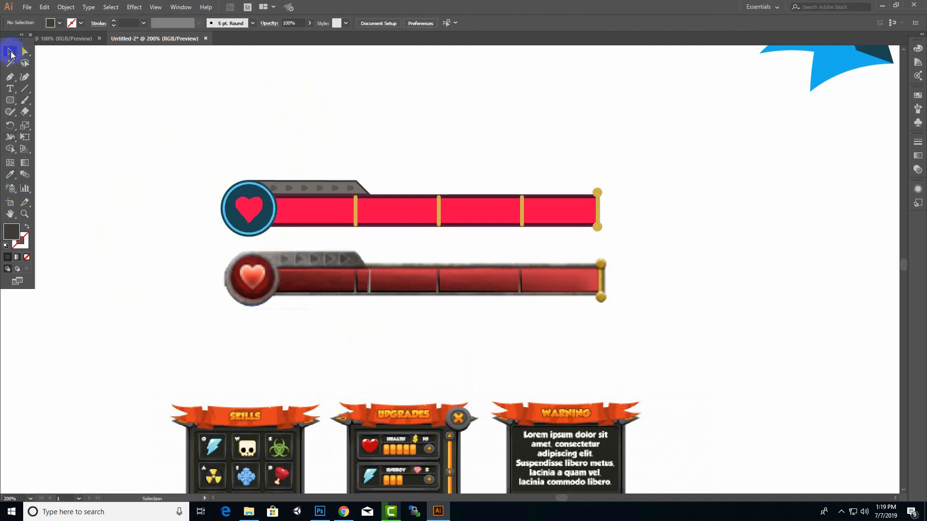
pyautogui.click(248, 211)
pyautogui.click(10, 174)
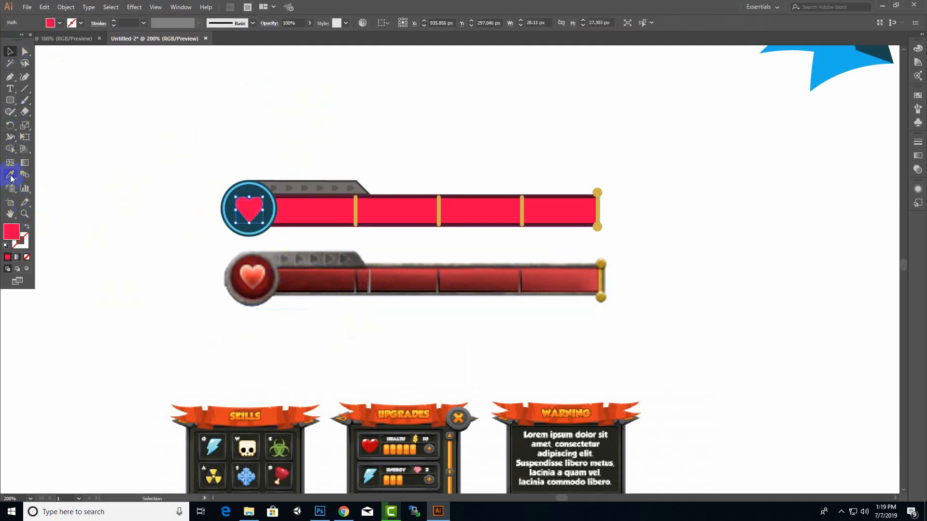
pyautogui.click(250, 275)
pyautogui.click(10, 50)
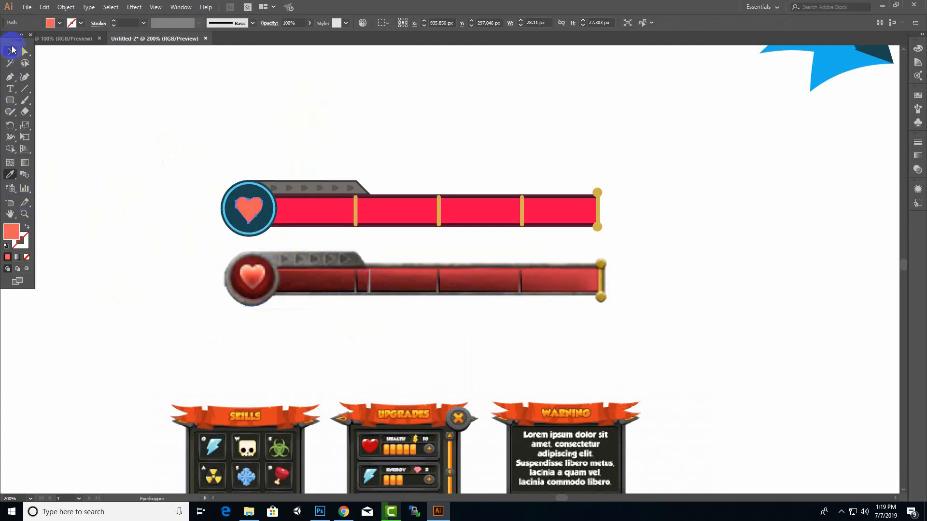
# Fill the badge's inner circle with the dark red sampled from the reference badge
pyautogui.click(260, 190)
pyautogui.click(10, 174)
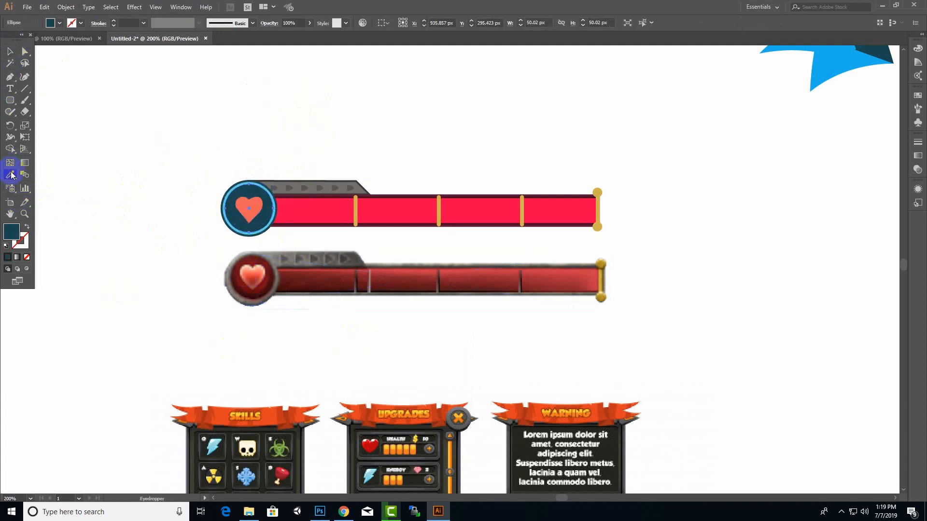
pyautogui.click(269, 277)
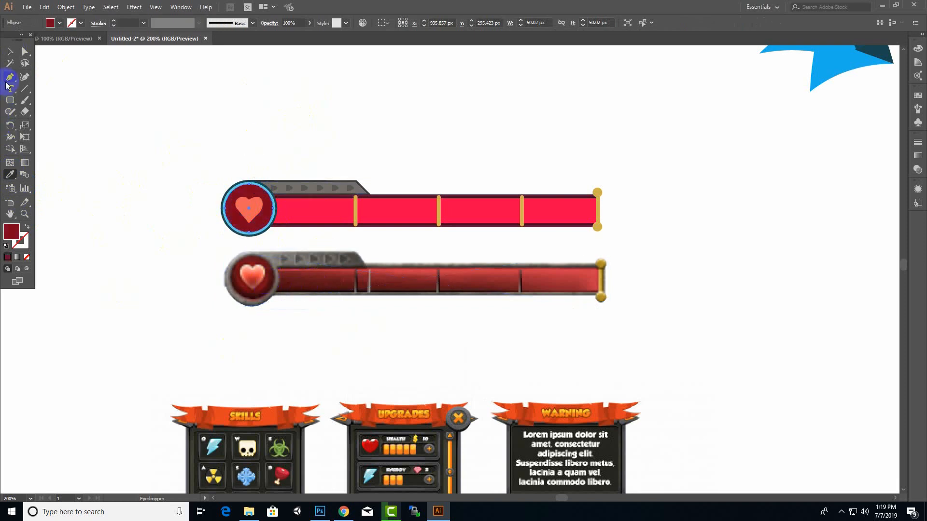
pyautogui.click(10, 51)
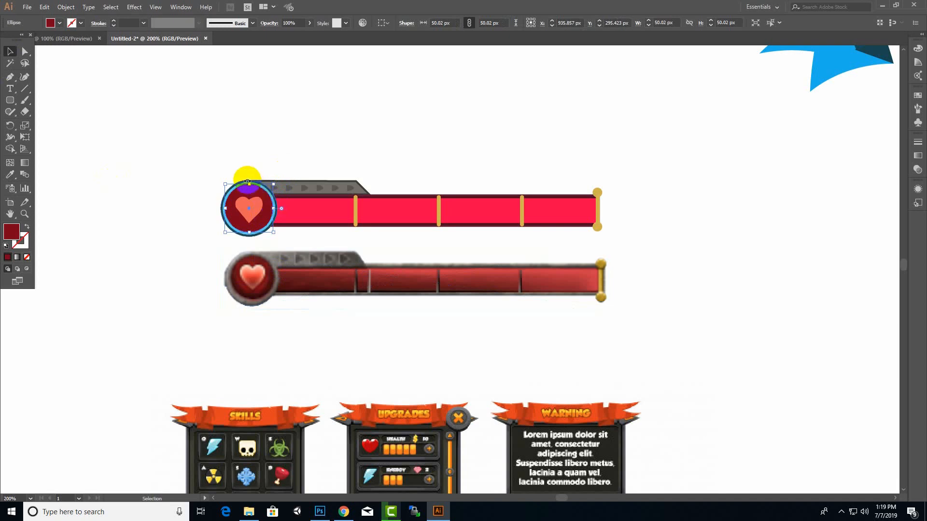
pyautogui.click(197, 230)
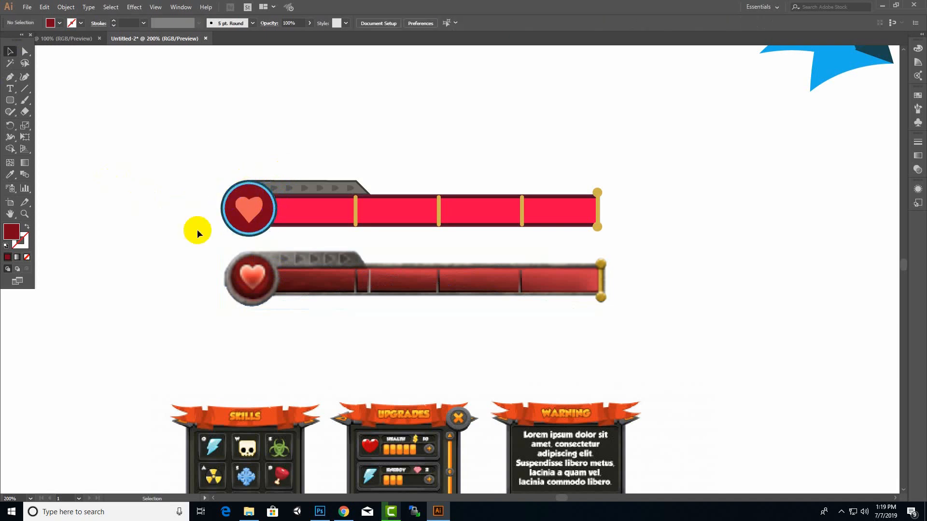
# Recolour the badge's light blue ring with the brownish grey sampled from the reference badge's rim
pyautogui.click(236, 236)
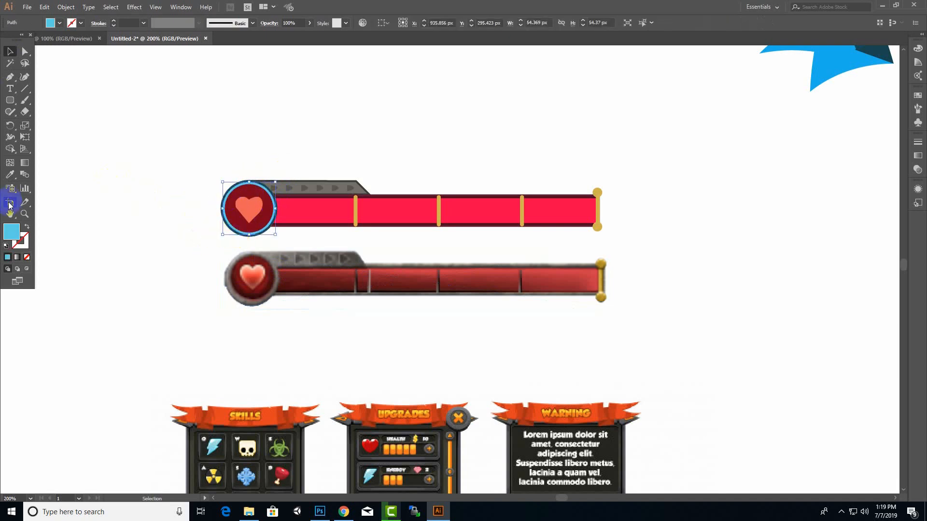
pyautogui.click(10, 174)
pyautogui.click(261, 300)
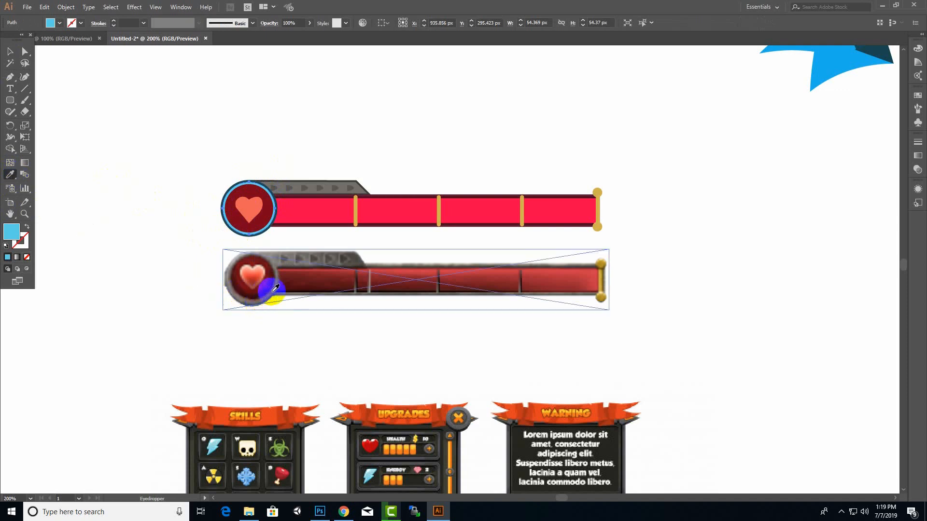
pyautogui.click(7, 48)
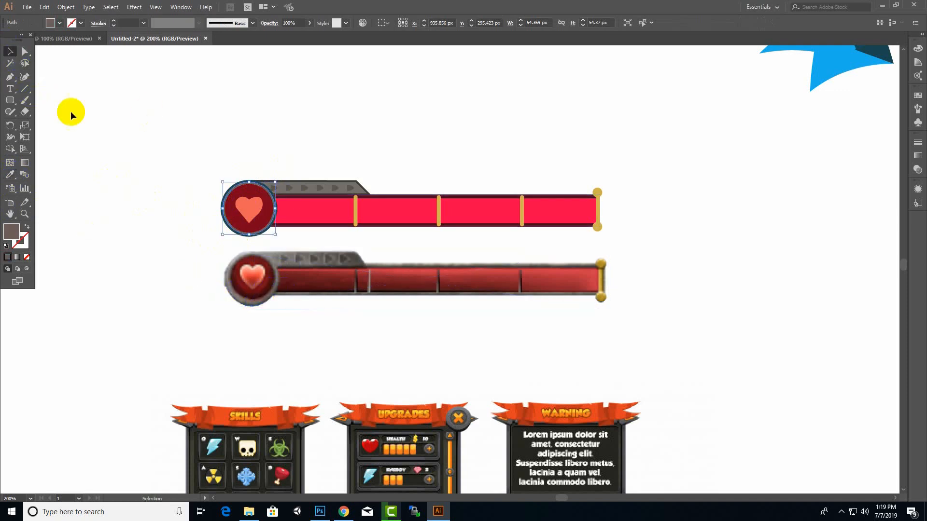
pyautogui.click(201, 200)
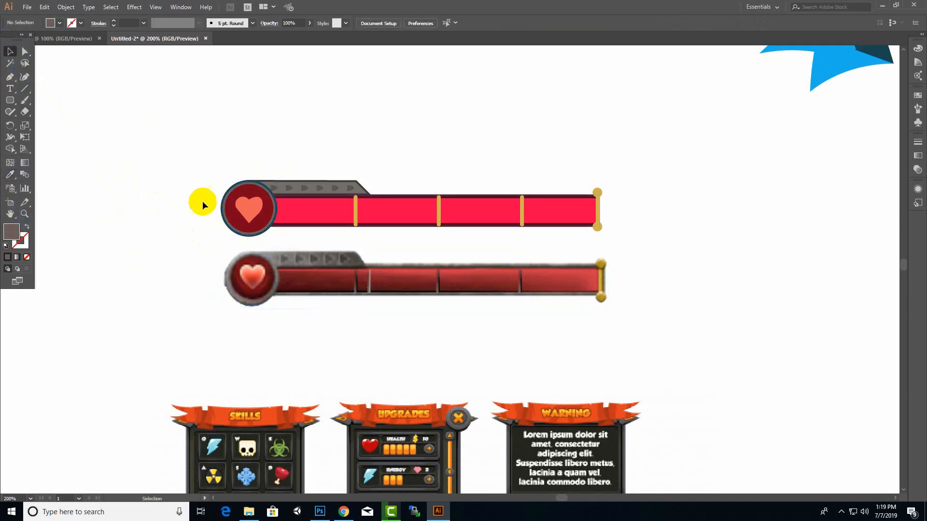
# Fill the badge's outermost circle with the dark grey sampled from the outer edge of the reference badge
pyautogui.click(239, 182)
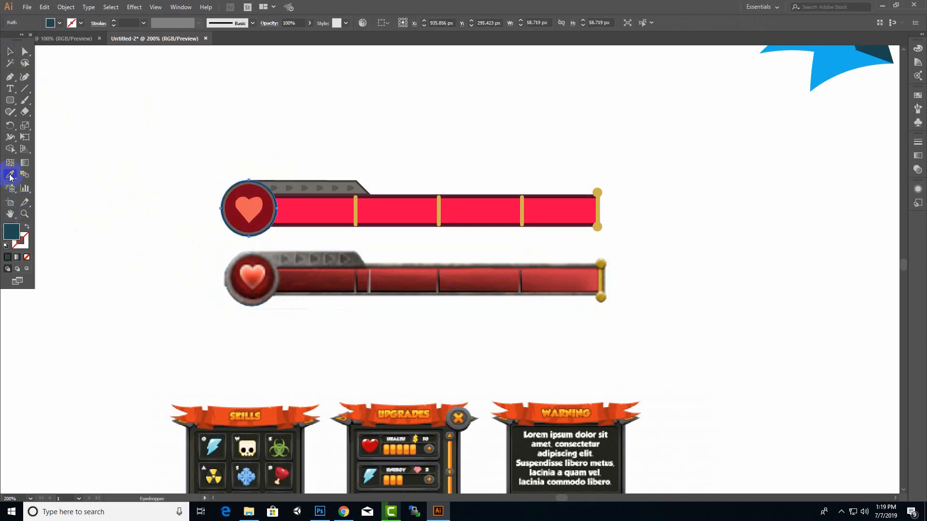
pyautogui.click(252, 300)
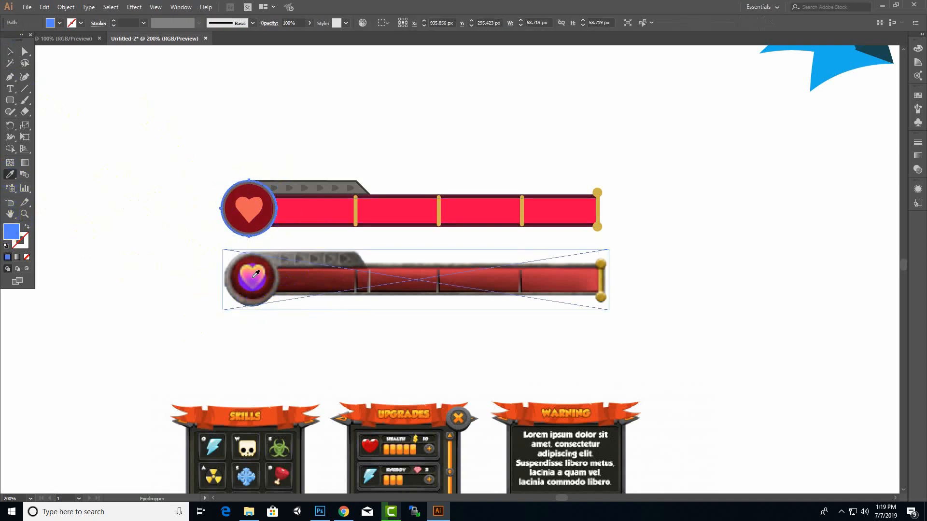
pyautogui.click(255, 307)
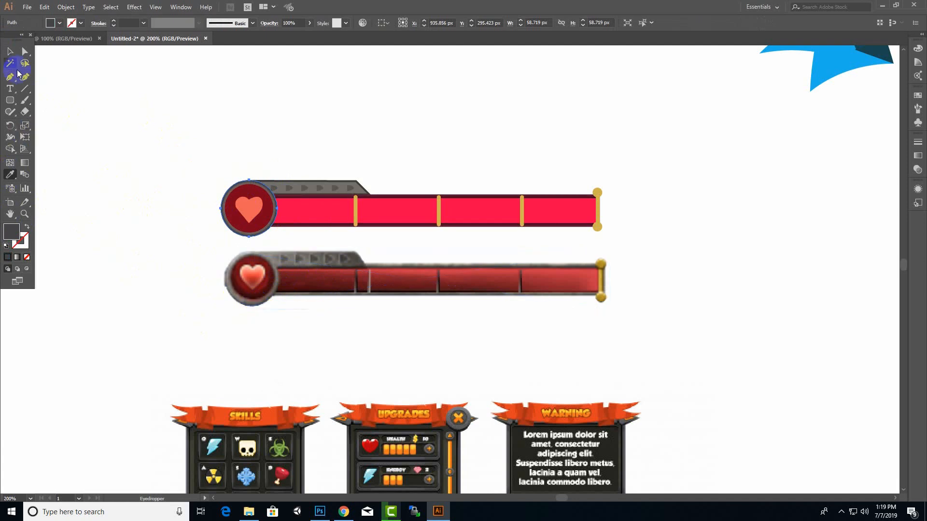
pyautogui.click(10, 51)
pyautogui.click(345, 113)
pyautogui.click(320, 279)
pyautogui.click(162, 233)
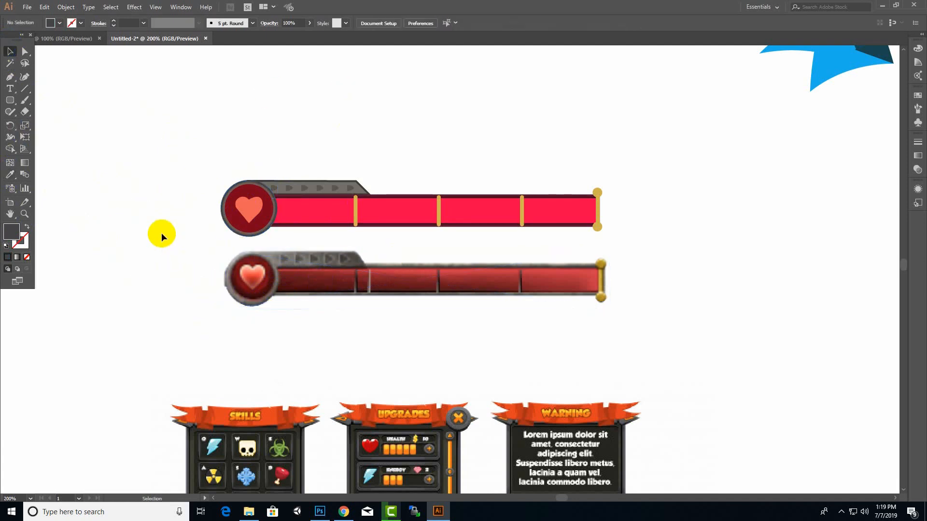
# Fill the health bar's inner rectangle with the medium red sampled from the reference bar
pyautogui.click(277, 213)
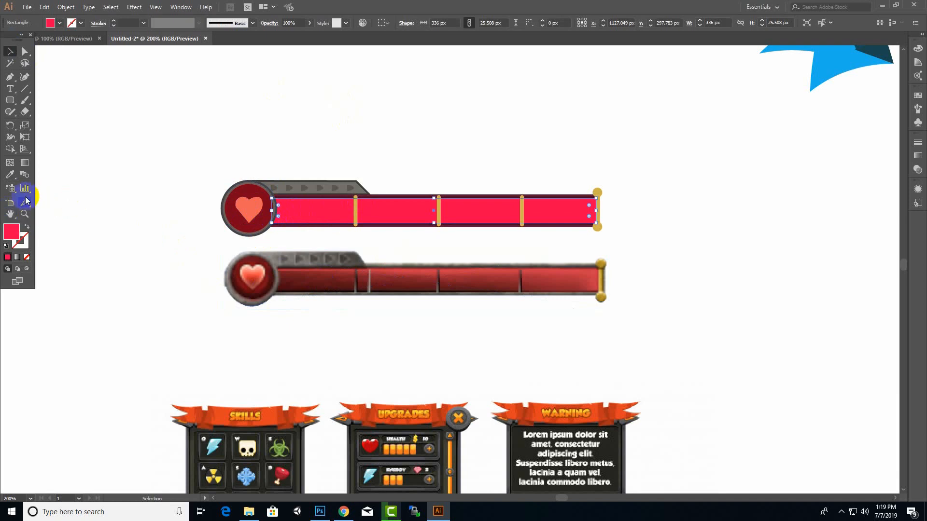
pyautogui.click(10, 175)
pyautogui.click(304, 277)
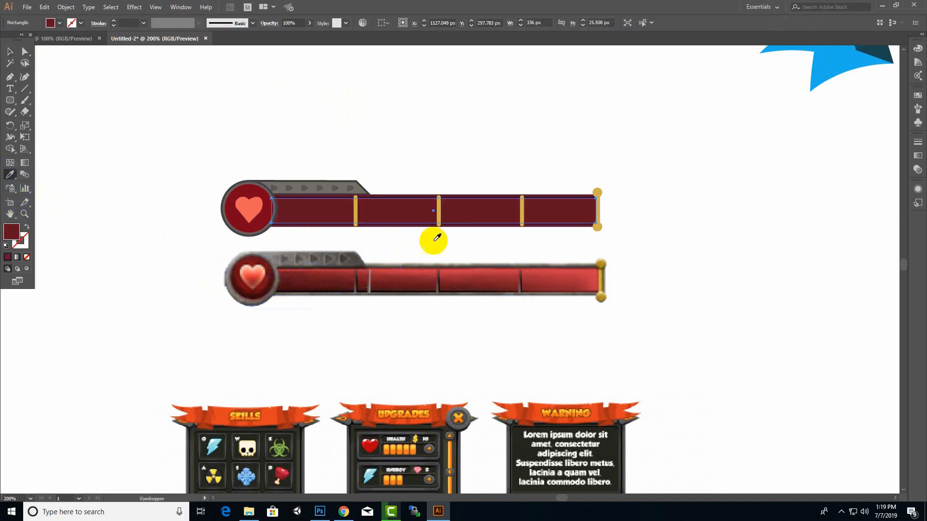
pyautogui.click(381, 282)
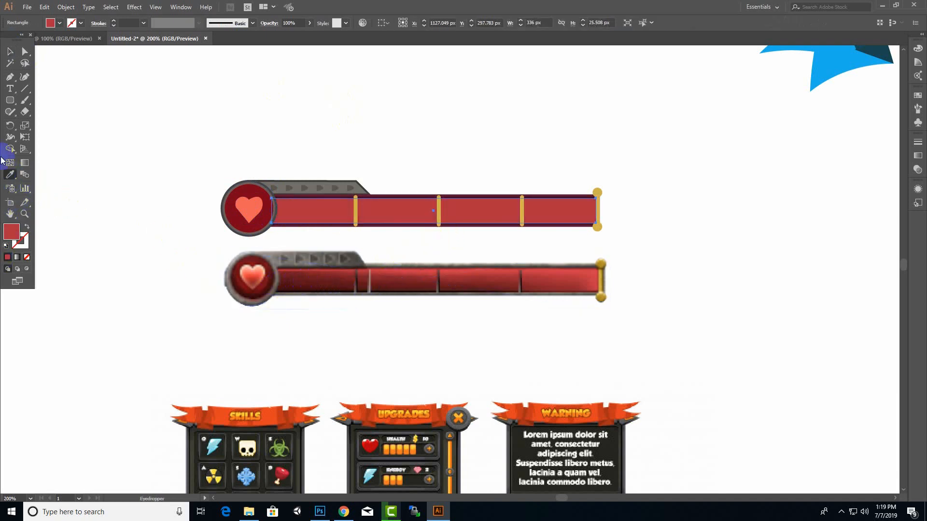
pyautogui.click(9, 56)
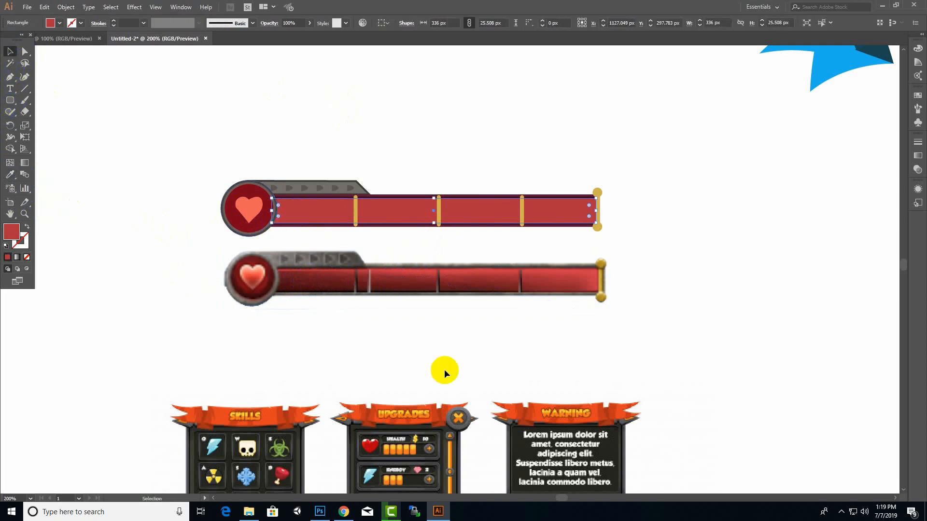
# Shift the reference panels image up slightly and reselect the health bar's inner rectangle
pyautogui.moveTo(447, 390); pyautogui.dragTo(447, 386)
pyautogui.click(288, 221)
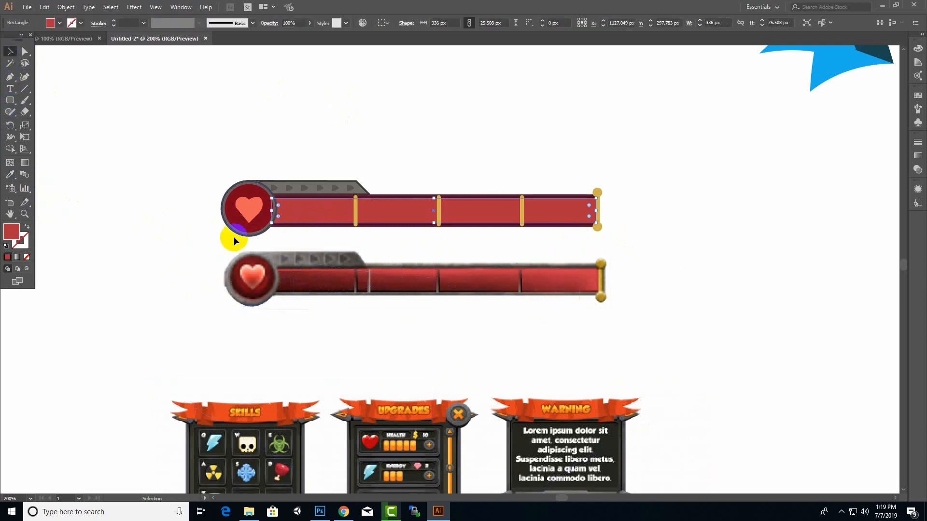
# Fill the health bar's inner rectangle with a linear gradient running from bright red at the badge end to purple at the gold cap
pyautogui.click(13, 222)
pyautogui.click(18, 258)
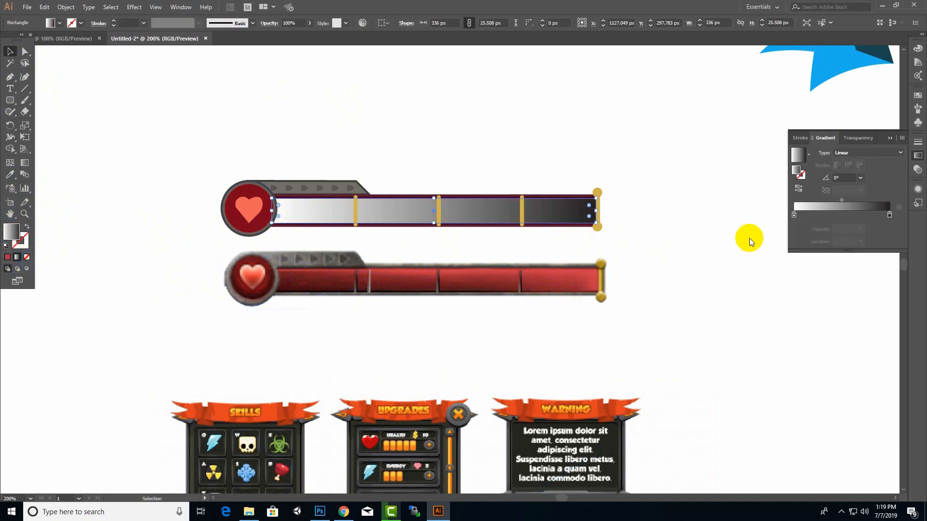
pyautogui.doubleClick(798, 217)
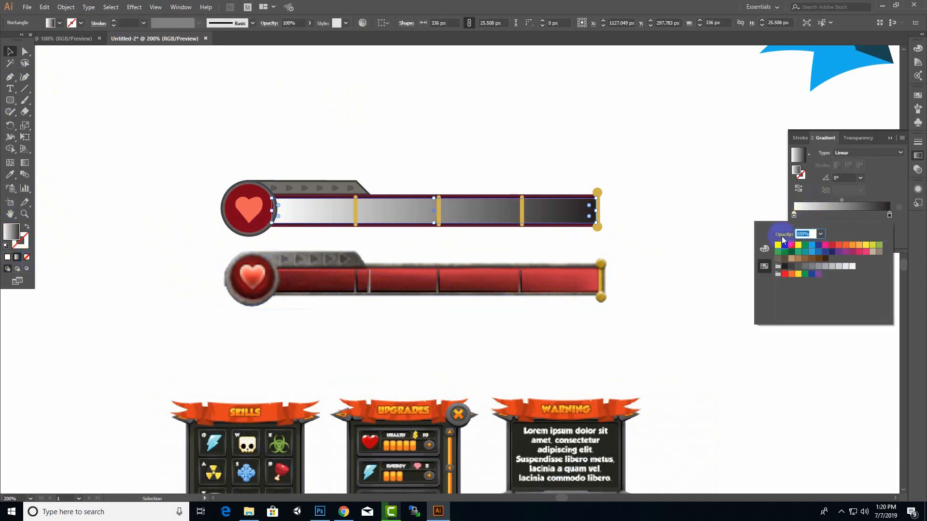
pyautogui.click(791, 246)
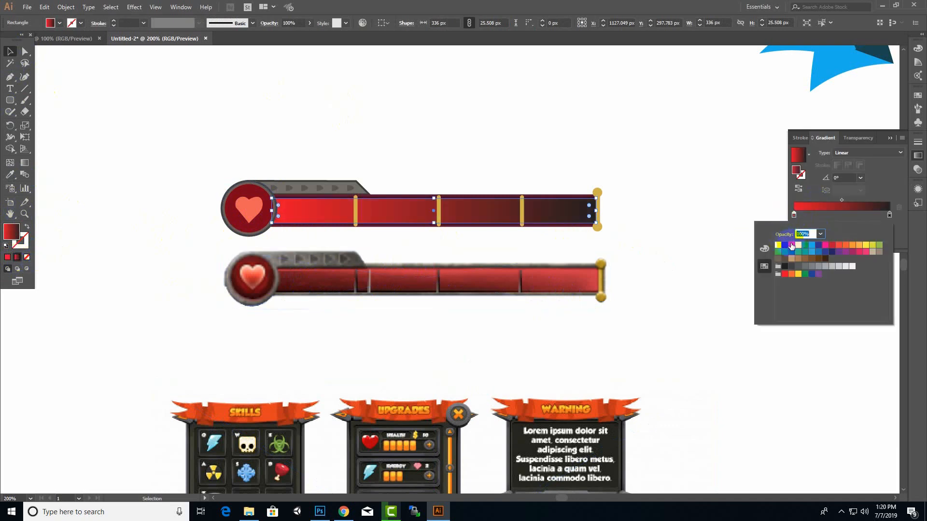
pyautogui.doubleClick(890, 214)
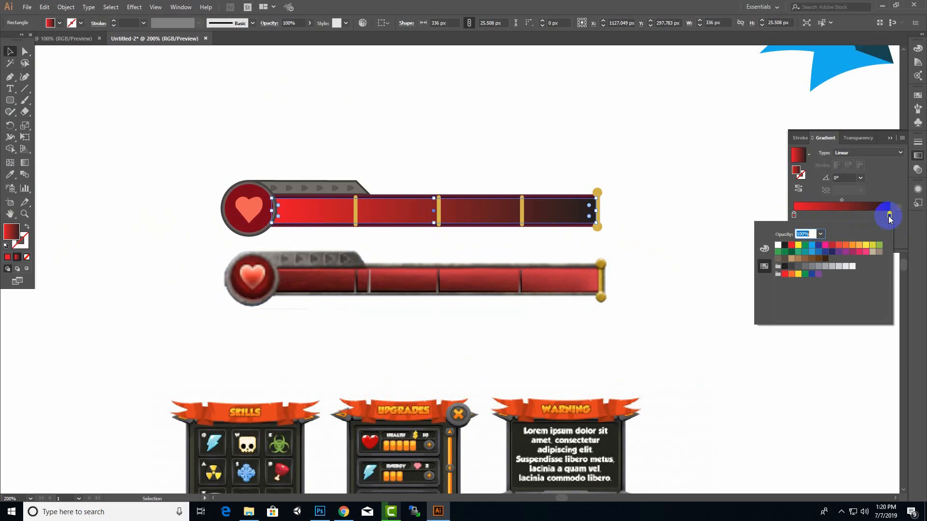
pyautogui.click(853, 252)
pyautogui.click(735, 208)
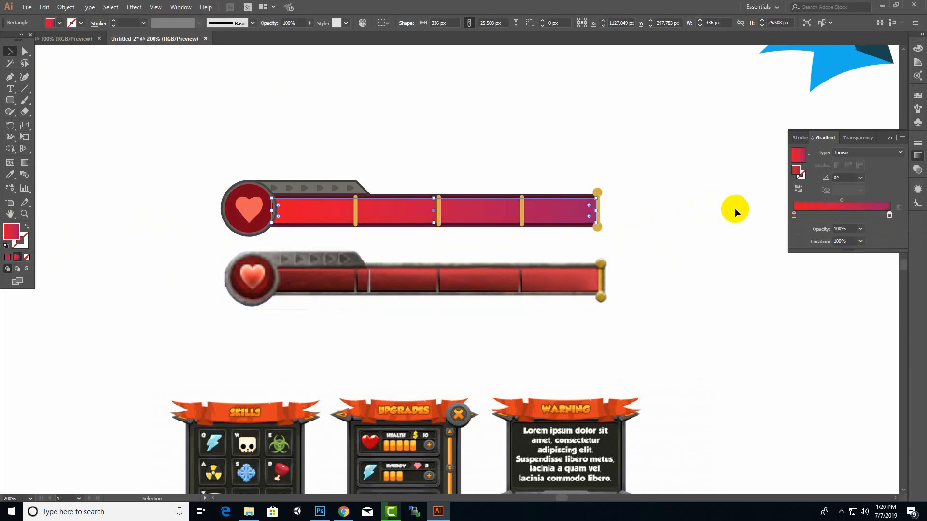
pyautogui.click(559, 158)
pyautogui.click(891, 140)
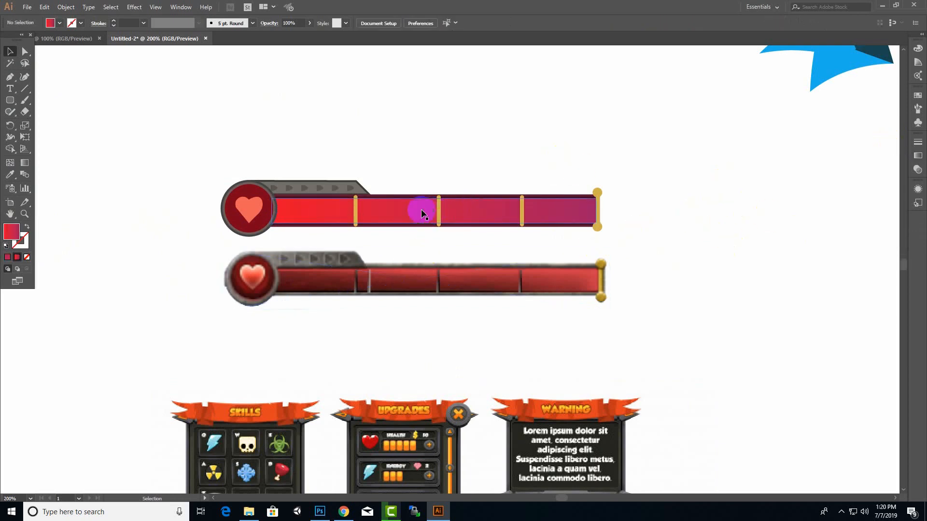
pyautogui.click(522, 208)
pyautogui.click(563, 218)
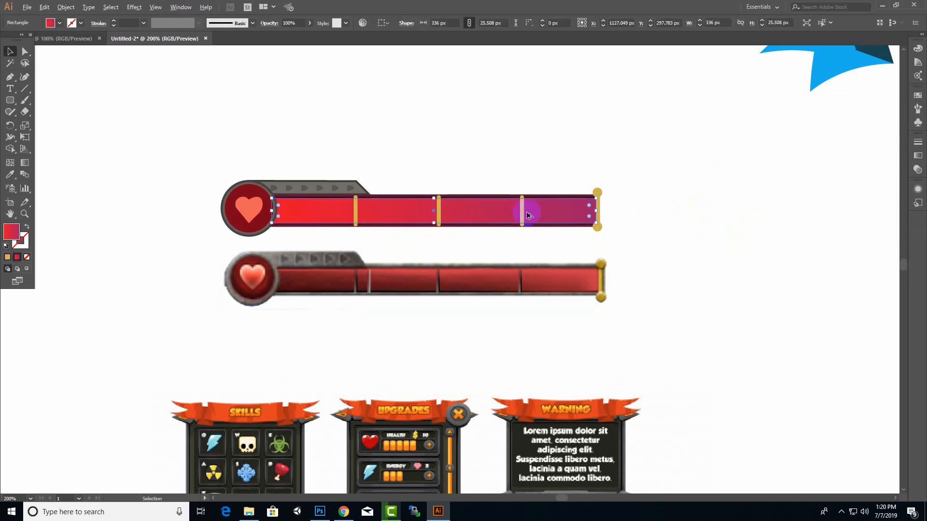
pyautogui.scroll(1, 610, 209)
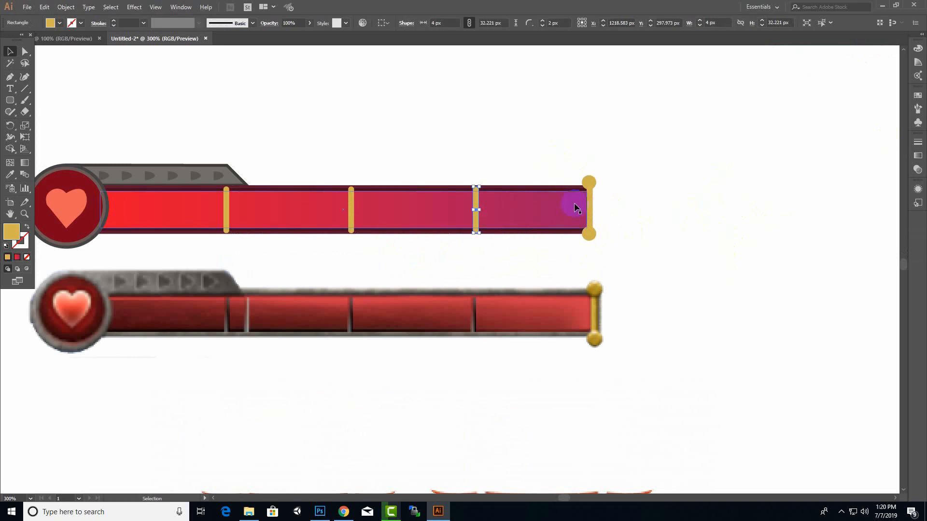
pyautogui.click(476, 211)
pyautogui.click(501, 205)
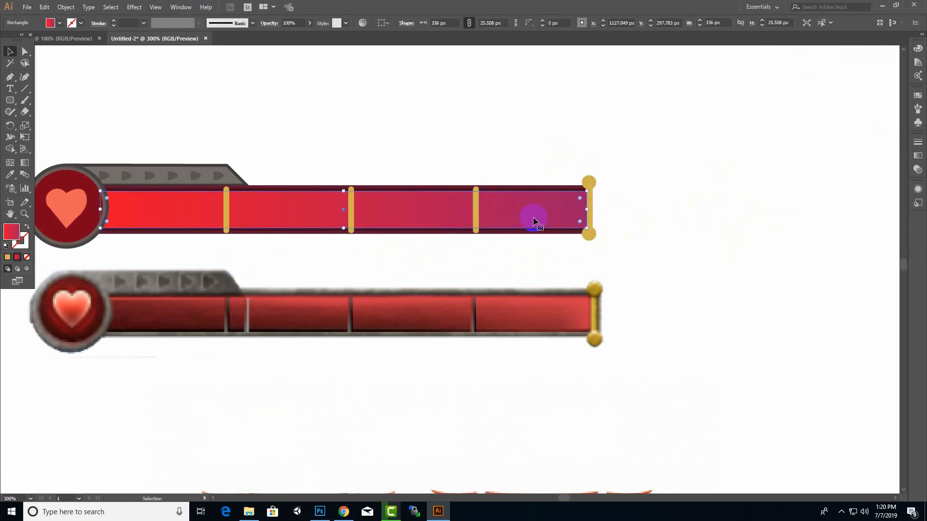
pyautogui.click(473, 209)
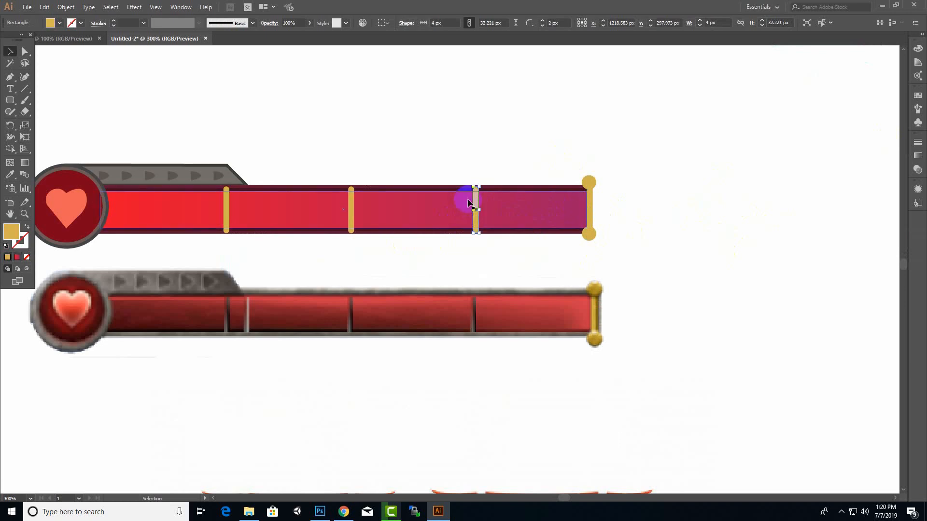
pyautogui.click(499, 207)
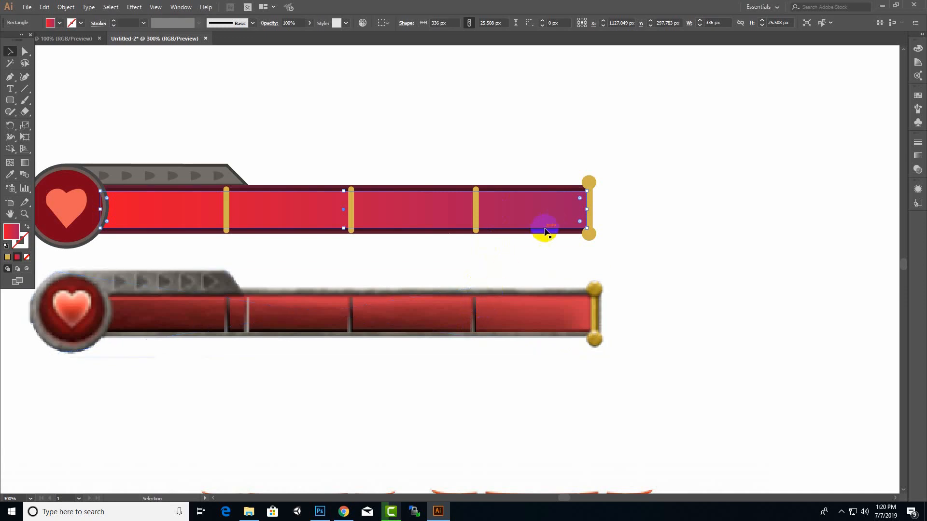
# Shorten the gold divider nearest the gold end cap at both ends to about 27.5 px tall, close to the gradient fill's height
pyautogui.click(645, 208)
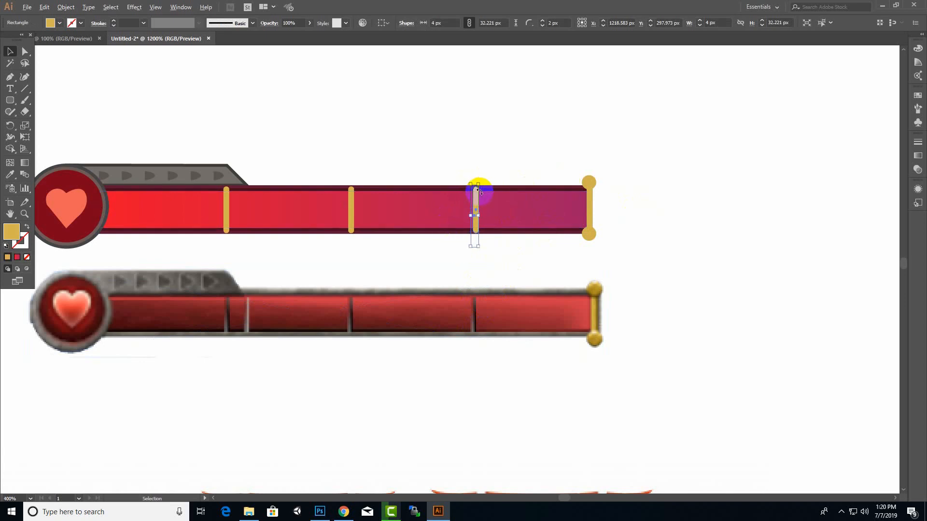
pyautogui.hotkey('ctrl', '=')
pyautogui.moveTo(453, 161); pyautogui.dragTo(453, 179)
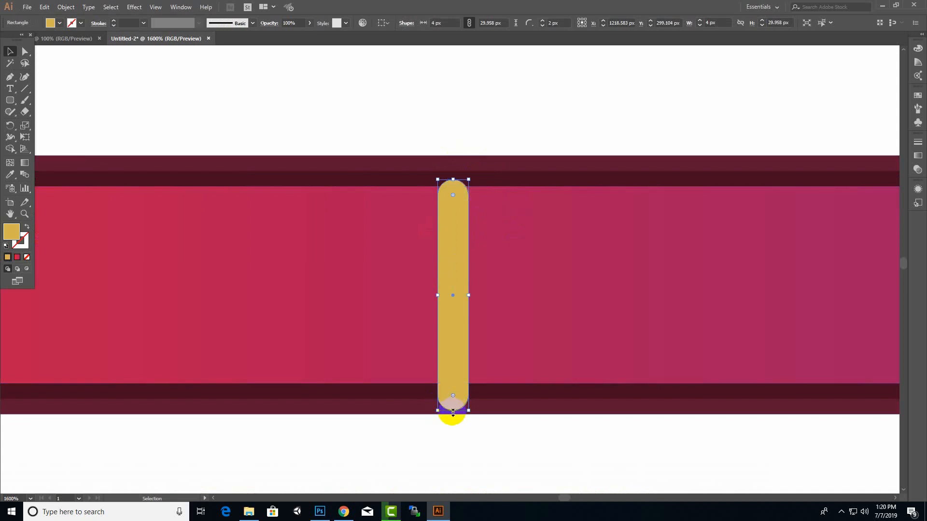
pyautogui.moveTo(453, 412); pyautogui.dragTo(453, 392)
pyautogui.scroll(-4, 565, 345)
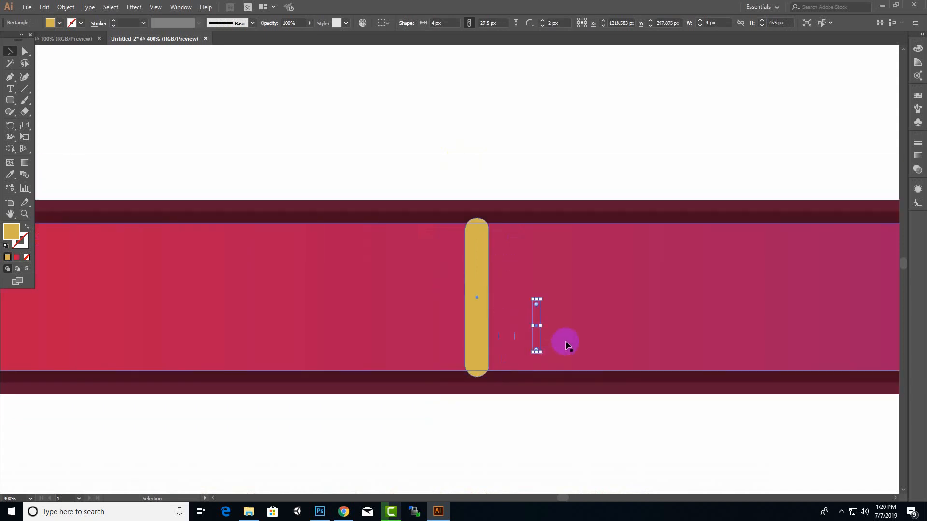
# Shorten the middle divider and the one nearest the heart badge together at both ends to match the already shortened divider
pyautogui.click(371, 307)
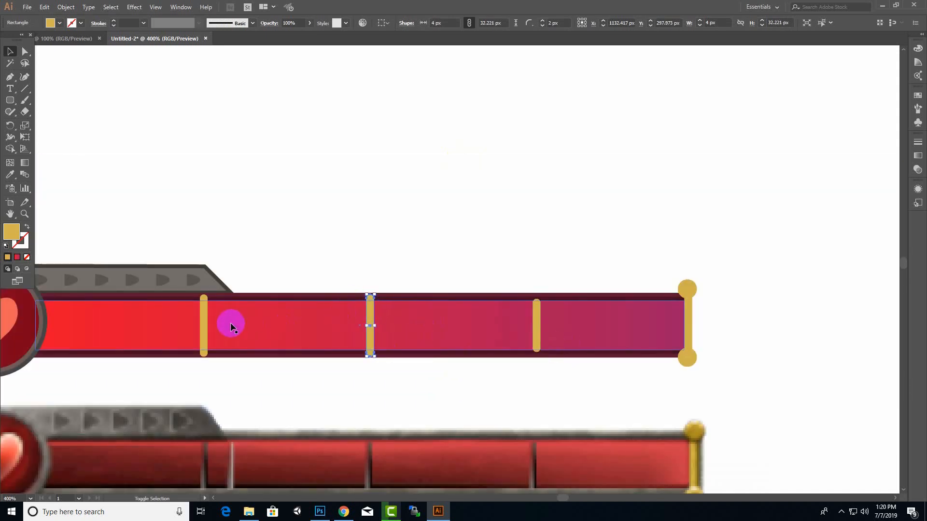
pyautogui.keyDown('shift'); pyautogui.click(204, 322); pyautogui.keyUp('shift')
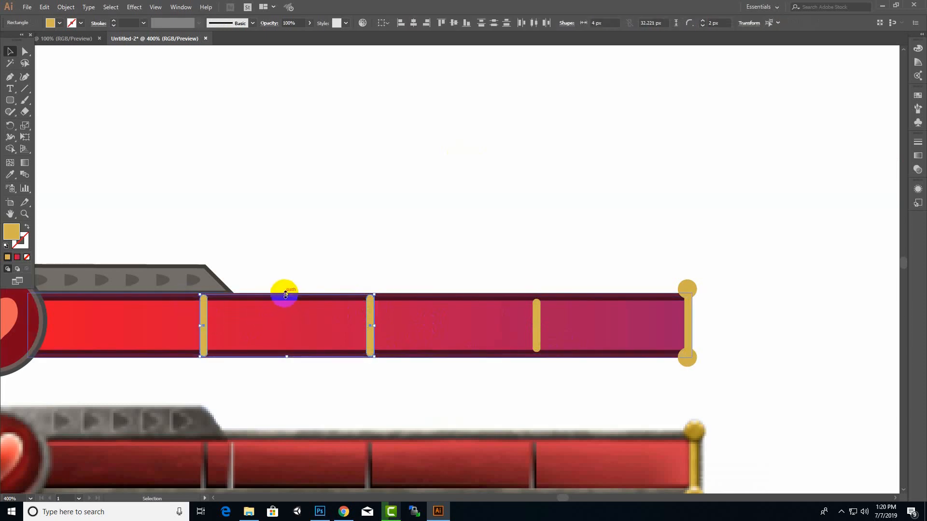
pyautogui.moveTo(286, 295); pyautogui.dragTo(283, 299)
pyautogui.moveTo(288, 356); pyautogui.dragTo(288, 351)
pyautogui.scroll(-4, 427, 360)
pyautogui.click(545, 237)
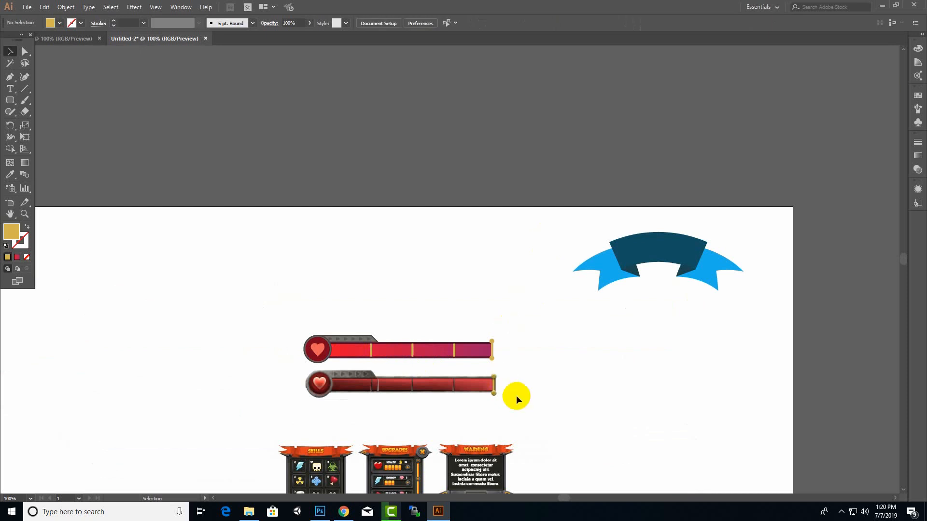
# Move the whole vector health bar away from its reference image to the empty artboard area below the blue ribbon banner
pyautogui.scroll(-2, 513, 378)
pyautogui.moveTo(516, 254); pyautogui.dragTo(248, 330)
pyautogui.moveTo(433, 312); pyautogui.dragTo(696, 285)
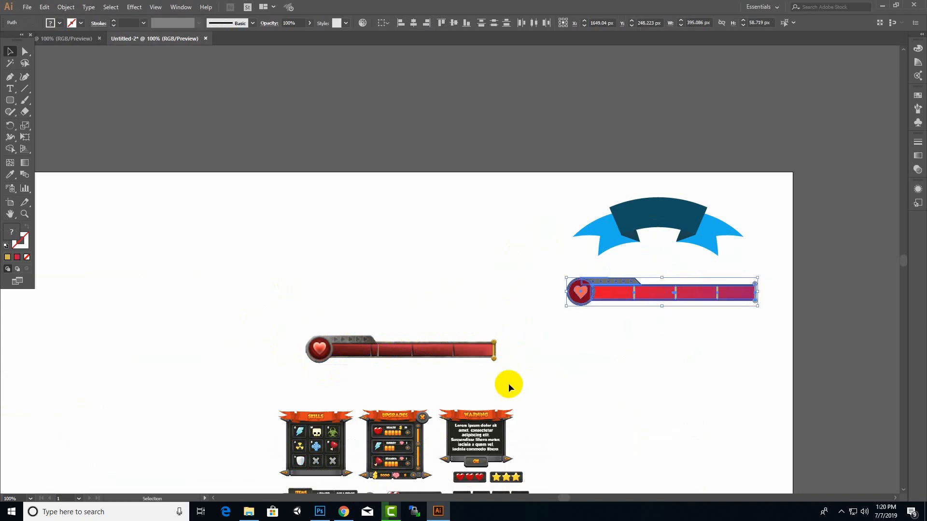
pyautogui.scroll(-4, 507, 382)
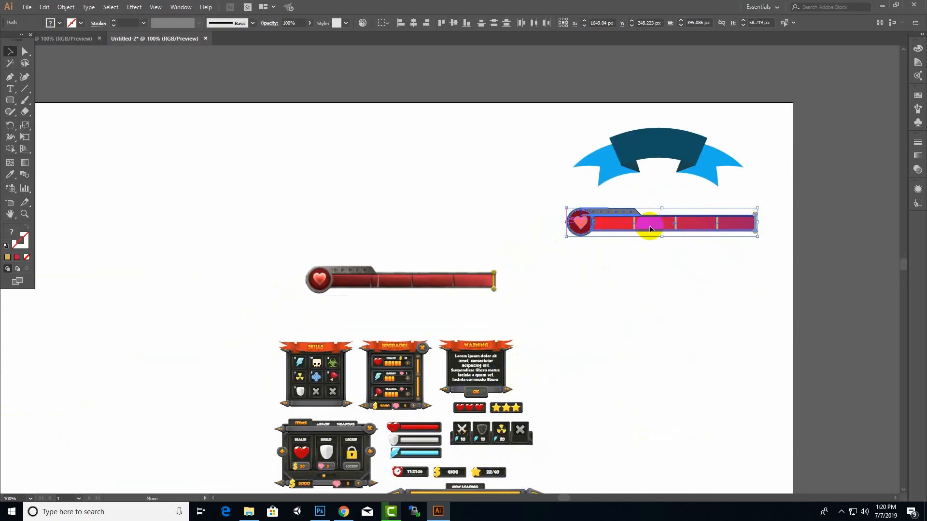
pyautogui.scroll(-3, 621, 263)
pyautogui.scroll(-6, 615, 275)
pyautogui.scroll(3, 537, 310)
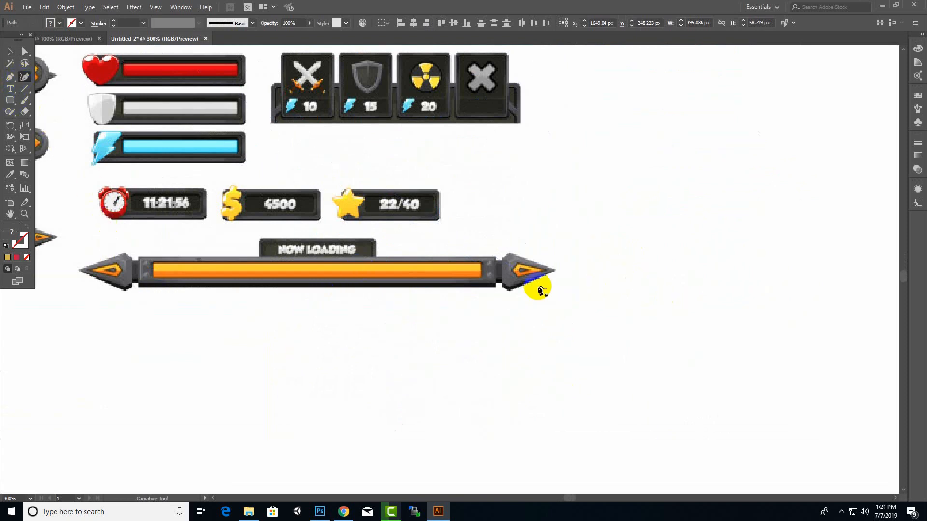
pyautogui.click(504, 270)
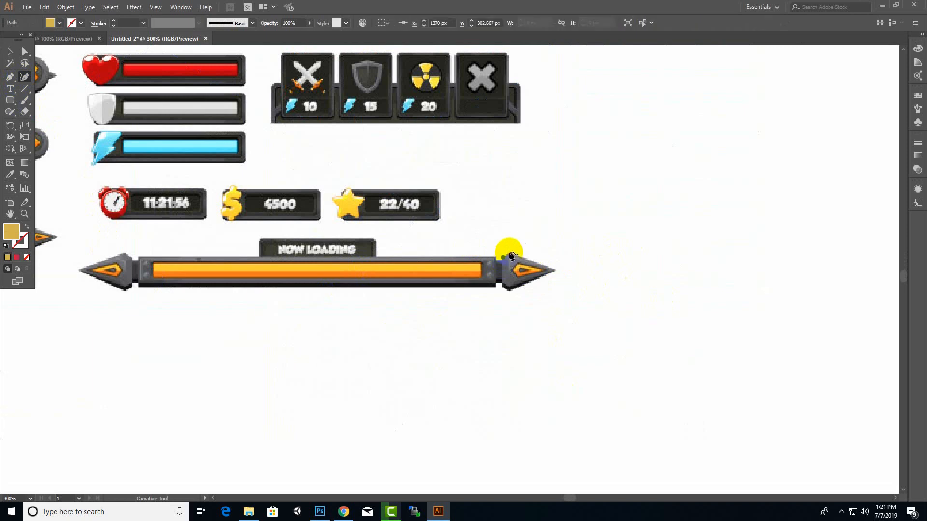
pyautogui.click(9, 77)
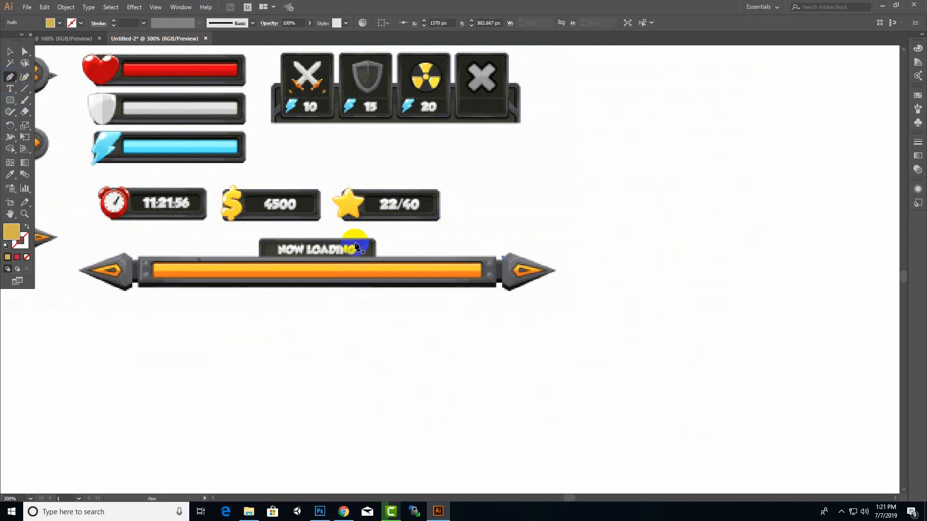
pyautogui.click(10, 52)
pyautogui.click(539, 259)
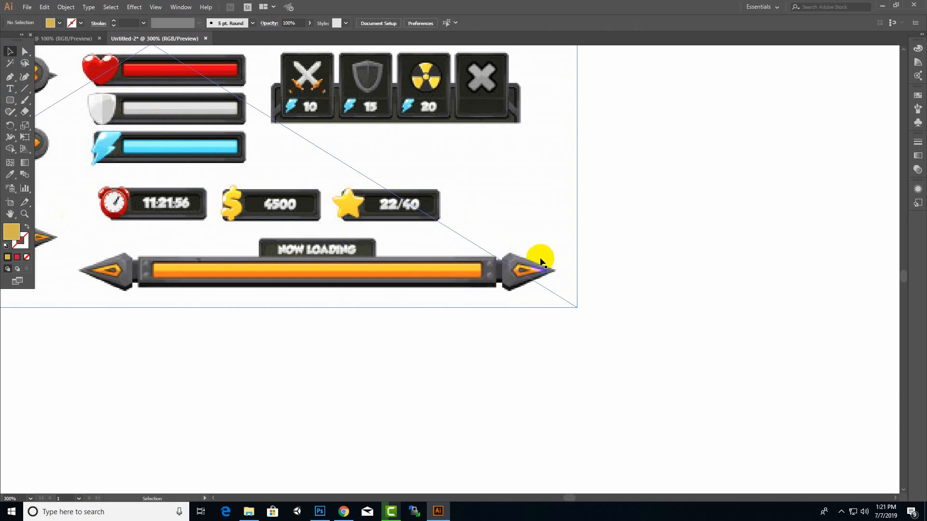
# Trace the outline of the reference loading bar's right arrowhead with the Pen tool as a gold shape about 38 by 26 px
pyautogui.click(502, 264)
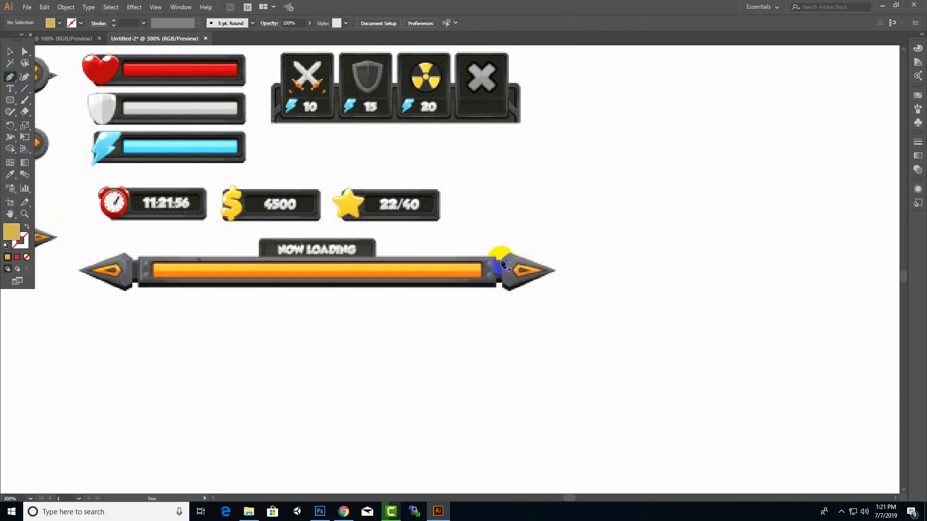
pyautogui.moveTo(502, 287); pyautogui.dragTo(553, 275)
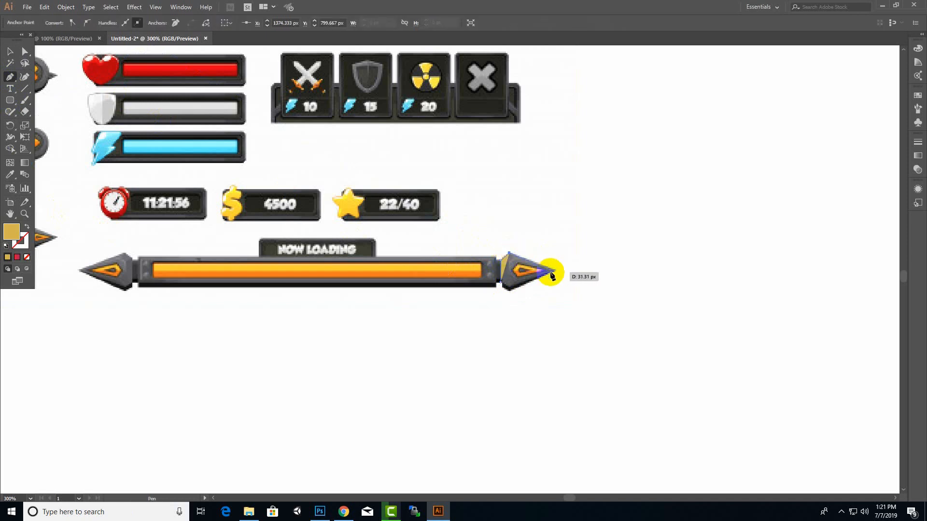
pyautogui.click(555, 270)
pyautogui.click(509, 290)
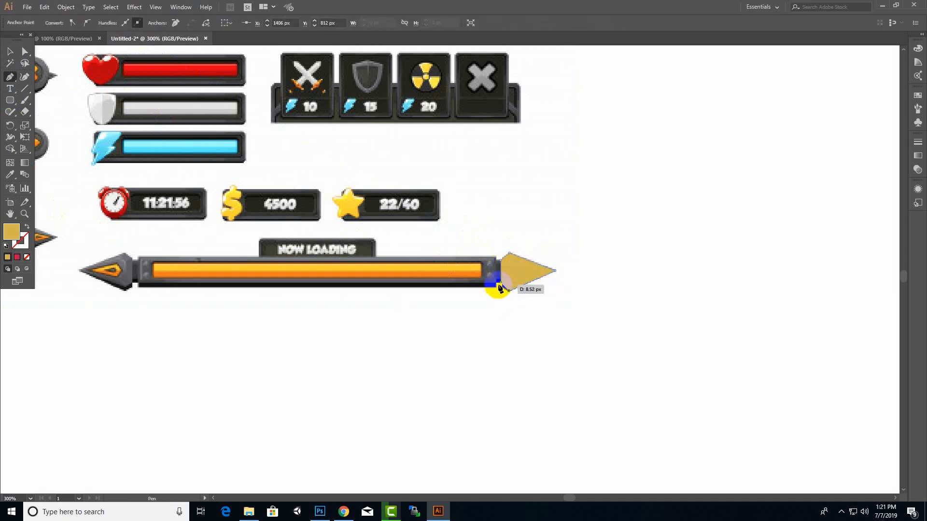
pyautogui.click(501, 287)
pyautogui.click(10, 51)
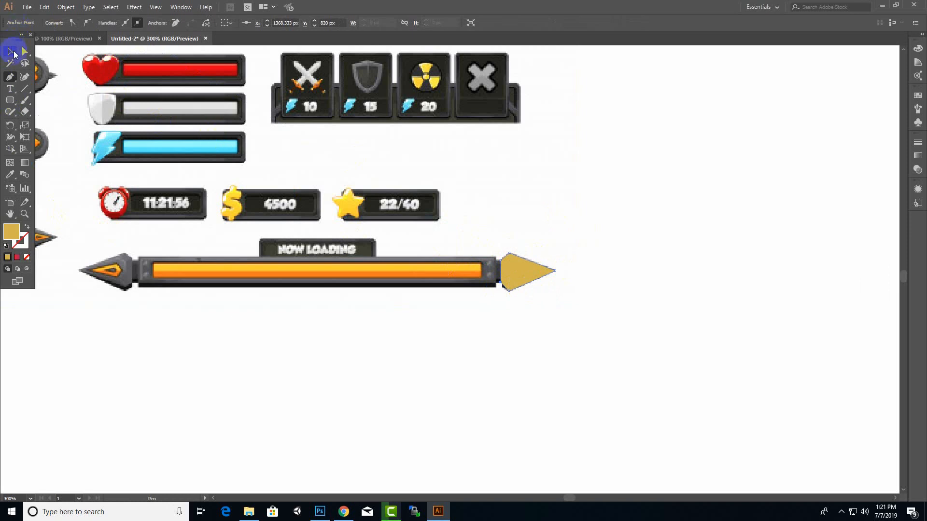
# Try to create a reflected copy of the gold arrowhead at 90° and move it toward the loading bar's opposite end
pyautogui.rightClick(520, 279)
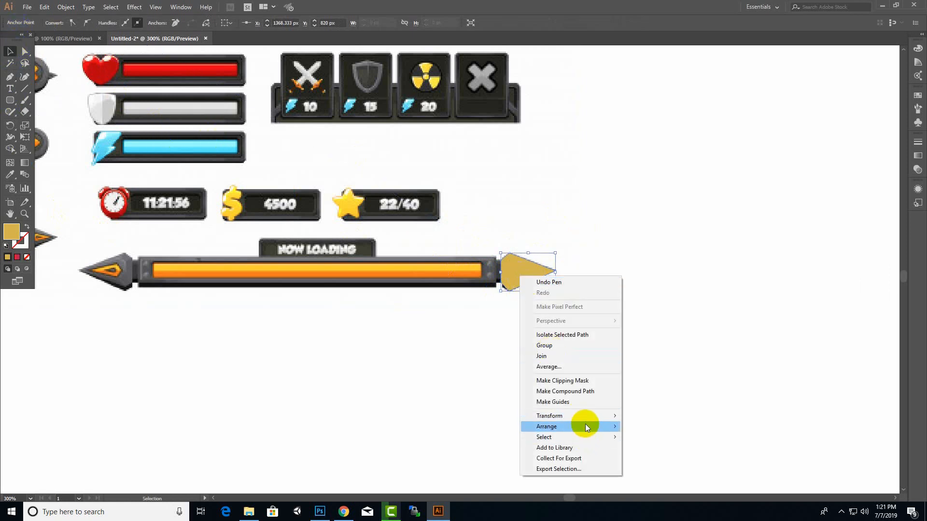
pyautogui.moveTo(587, 418)
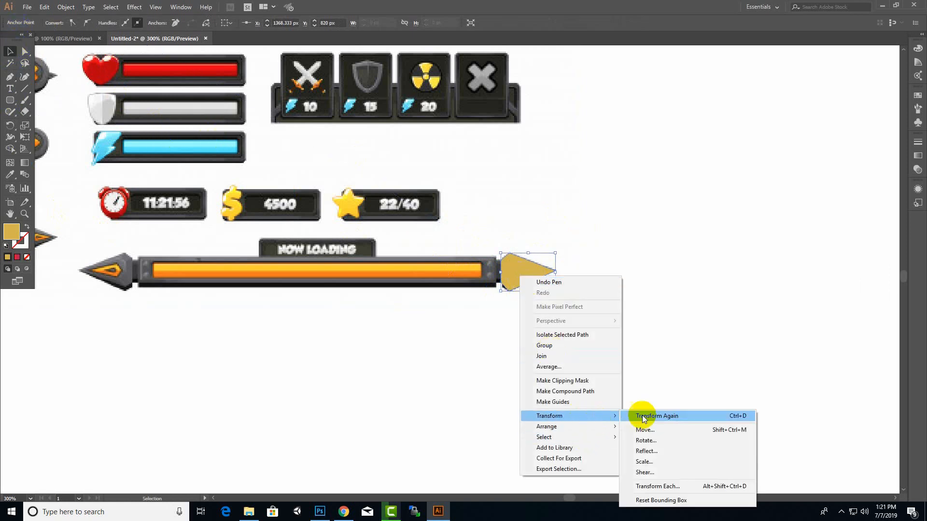
pyautogui.click(655, 448)
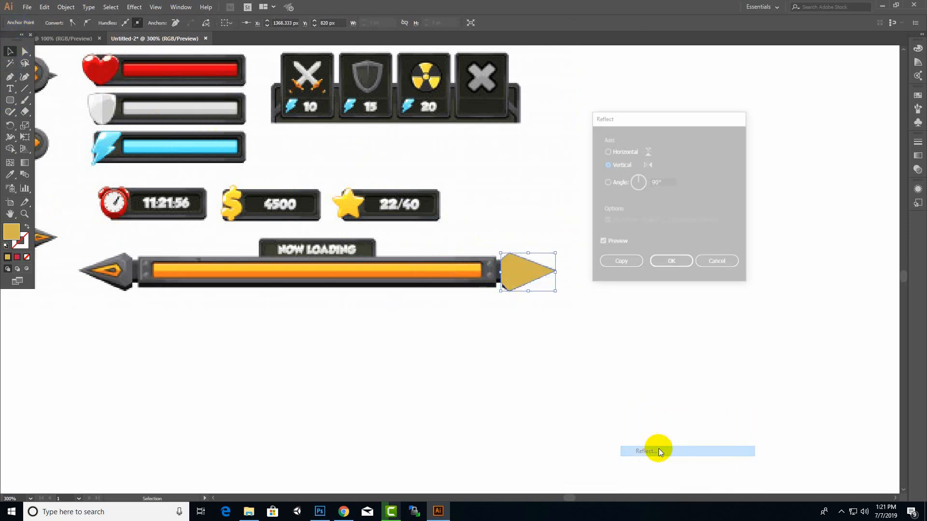
pyautogui.click(628, 156)
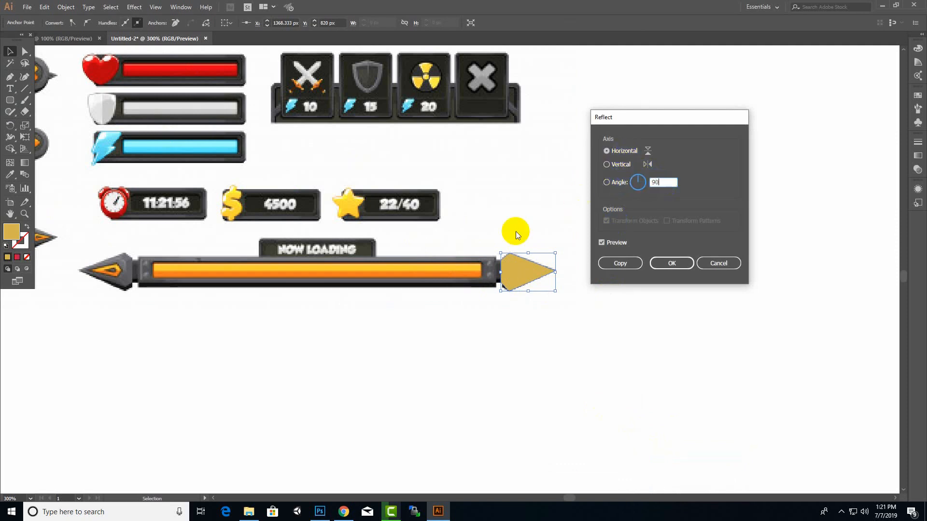
pyautogui.click(614, 263)
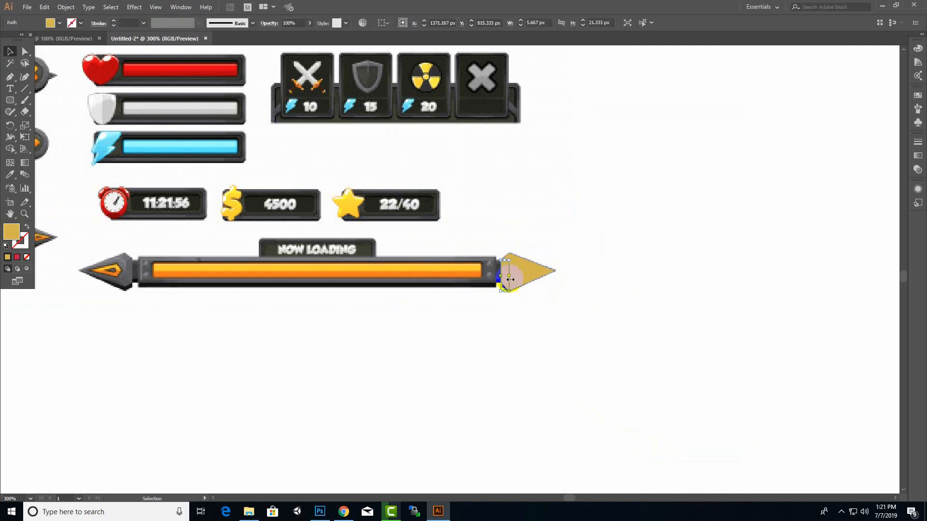
pyautogui.moveTo(503, 271); pyautogui.dragTo(371, 273)
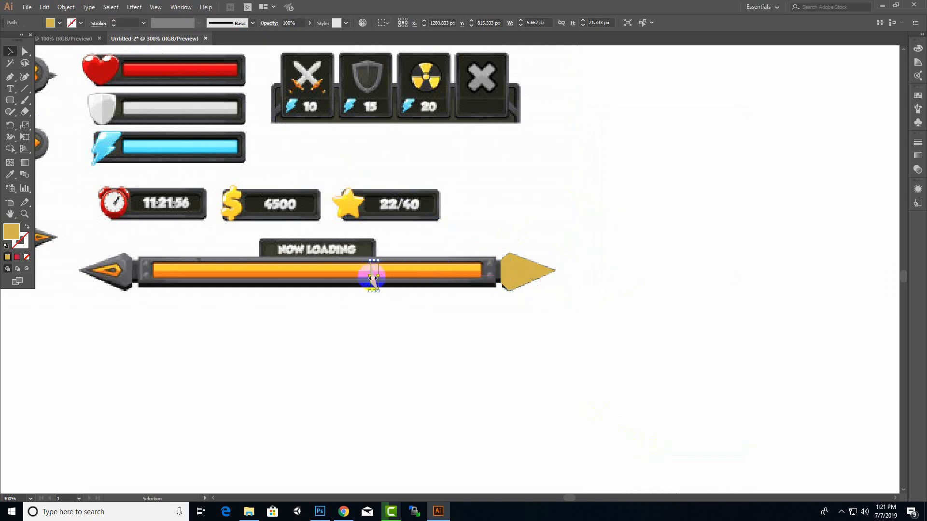
pyautogui.hotkey('ctrl', 'z')
pyautogui.hotkey('ctrl', 'z')
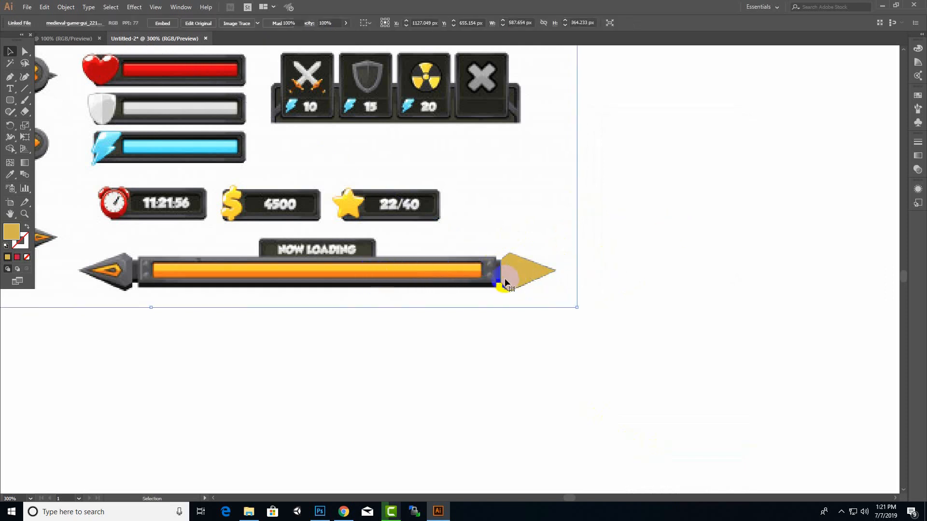
# Reflect a copy of the whole gold arrowhead across the vertical axis and place it over the loading bar's left arrowhead
pyautogui.click(505, 278)
pyautogui.click(568, 307)
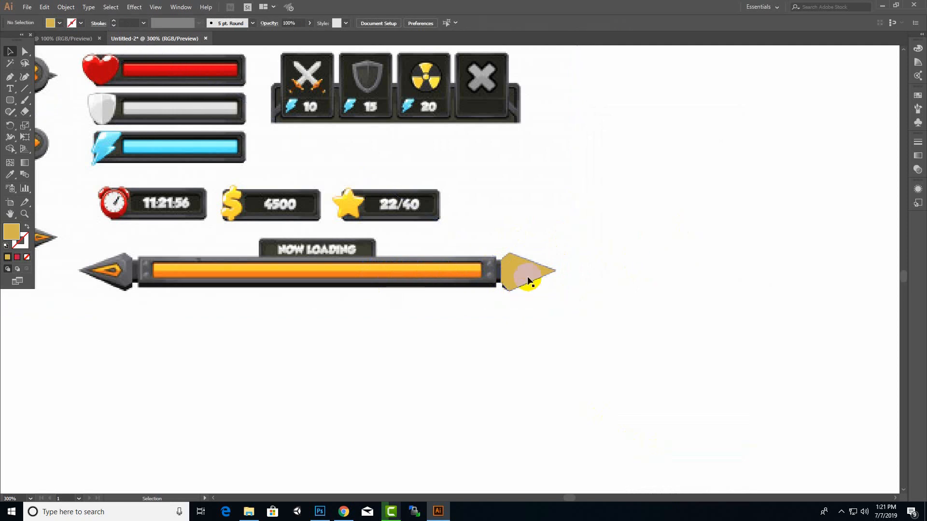
pyautogui.click(559, 273)
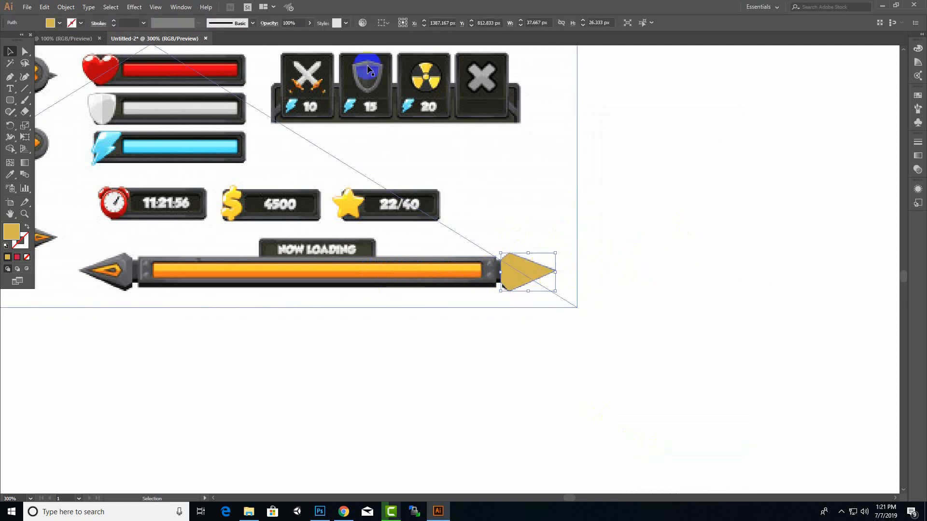
pyautogui.rightClick(516, 280)
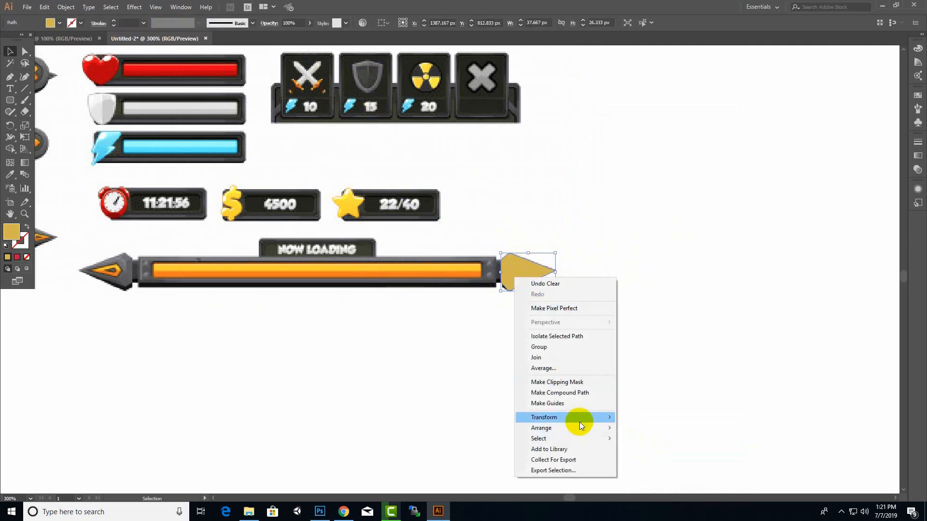
pyautogui.moveTo(577, 418)
pyautogui.click(617, 452)
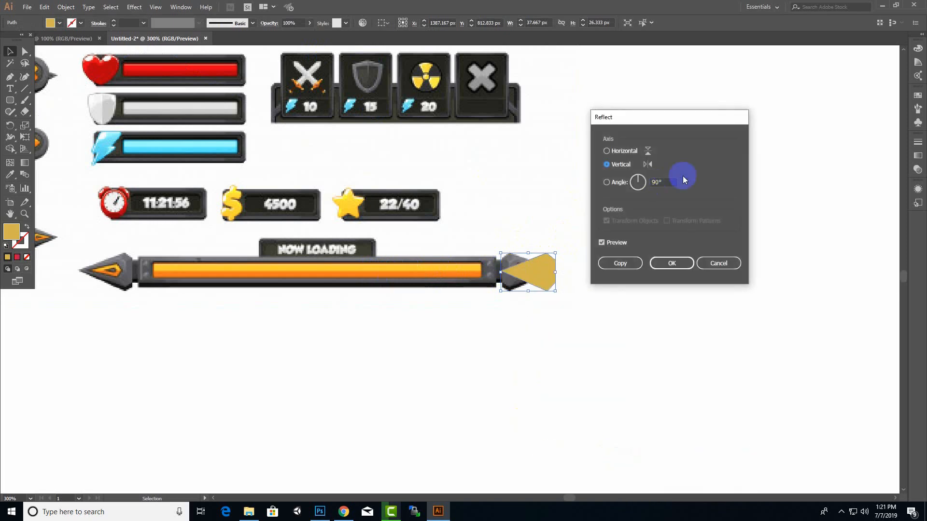
pyautogui.click(601, 242)
pyautogui.click(628, 264)
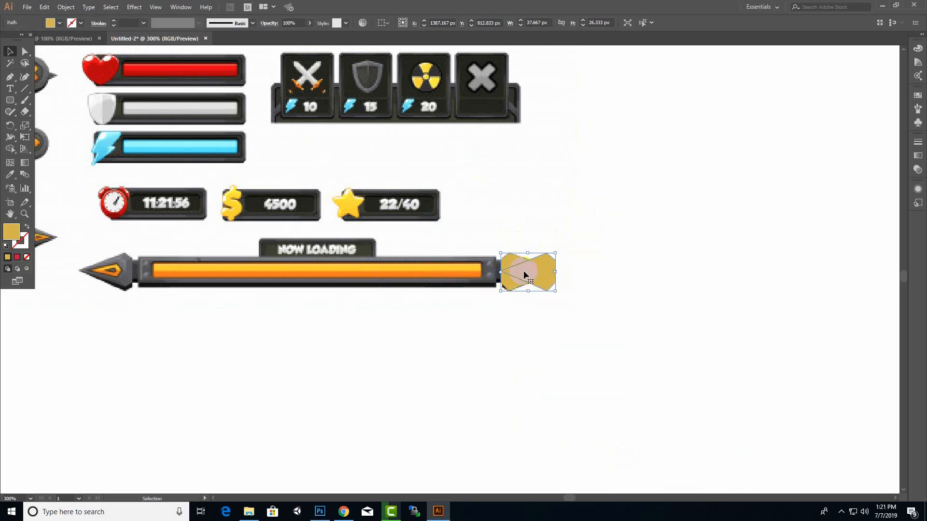
pyautogui.moveTo(492, 274); pyautogui.dragTo(111, 275)
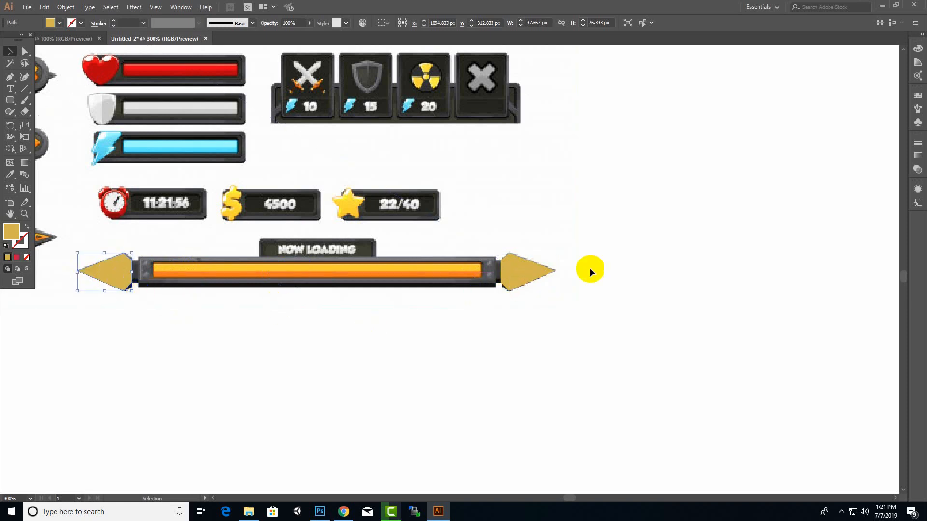
# Offset the paths of both gold arrowheads inward to create a smaller inner arrowhead inside each one
pyautogui.click(512, 275)
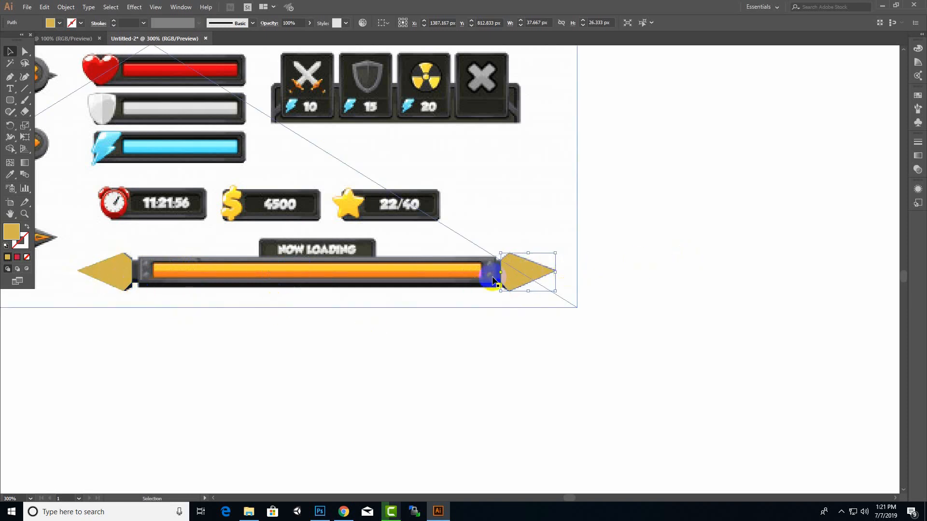
pyautogui.keyDown('shift'); pyautogui.click(122, 271); pyautogui.keyUp('shift')
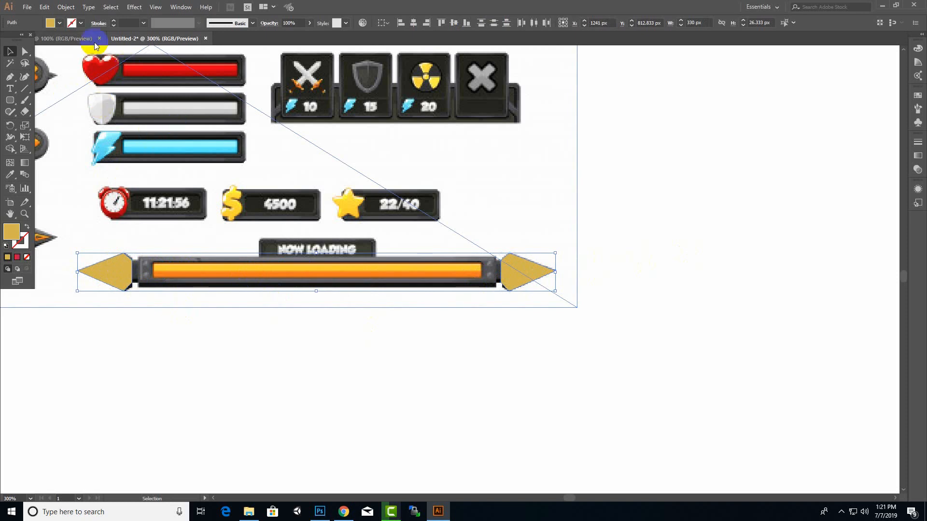
pyautogui.click(65, 7)
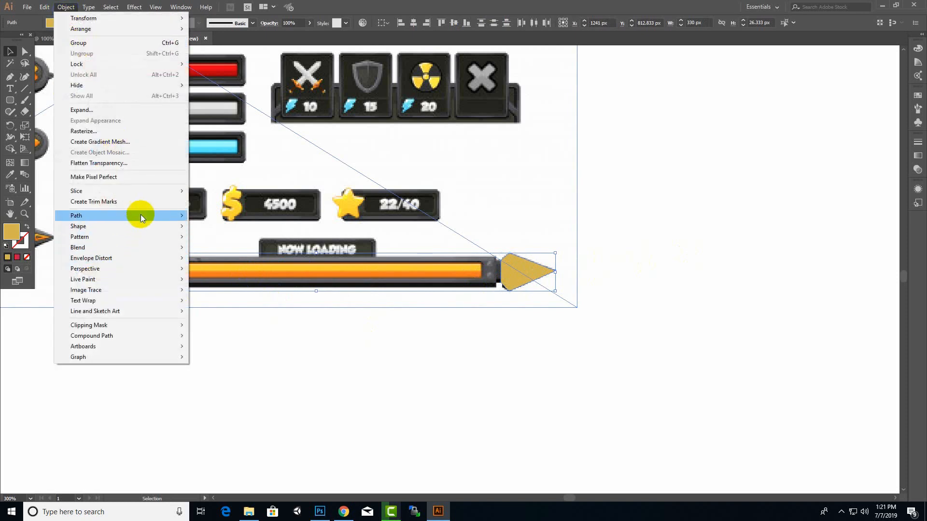
pyautogui.moveTo(140, 214)
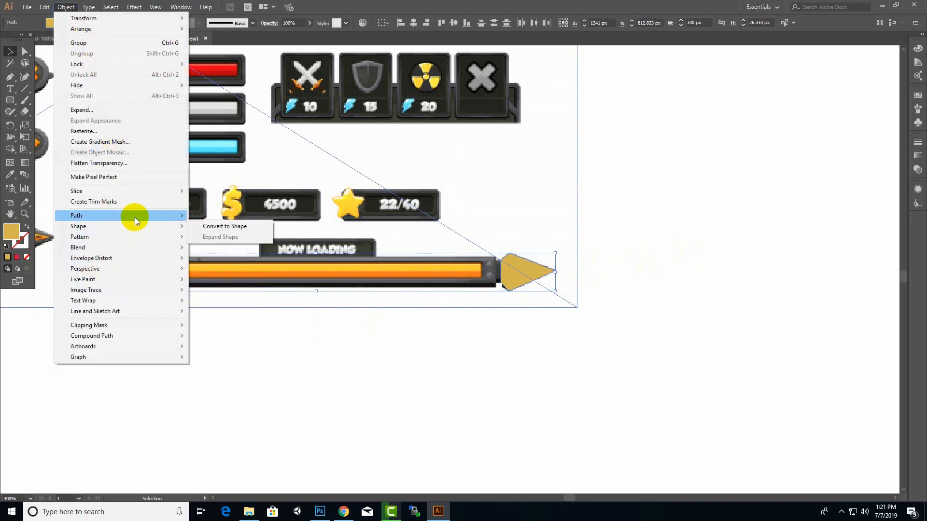
pyautogui.click(213, 251)
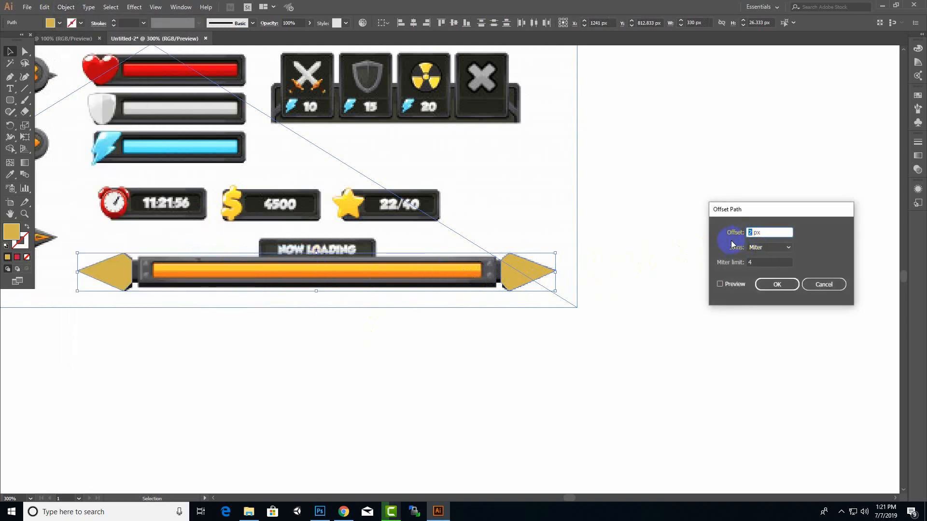
pyautogui.click(774, 284)
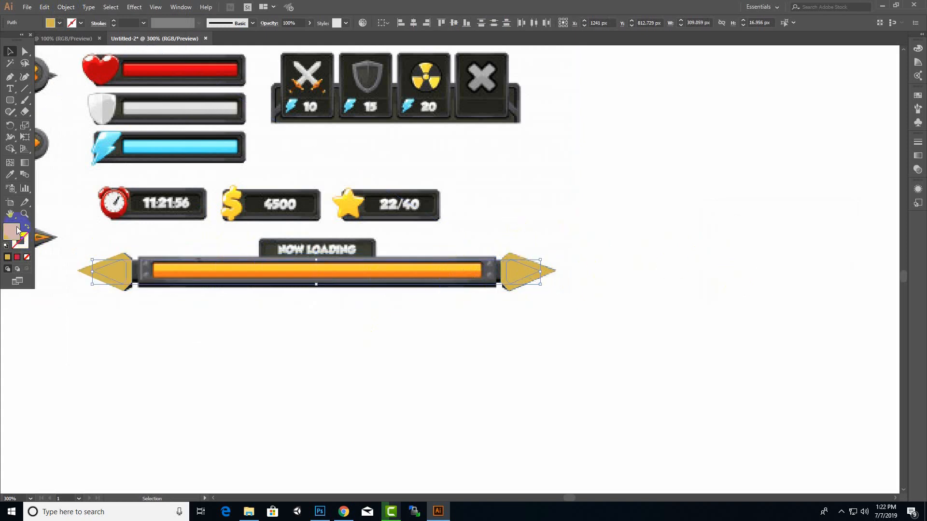
# Fill both inner arrowheads with the near-black color sampled from the reference star counter's panel
pyautogui.click(15, 174)
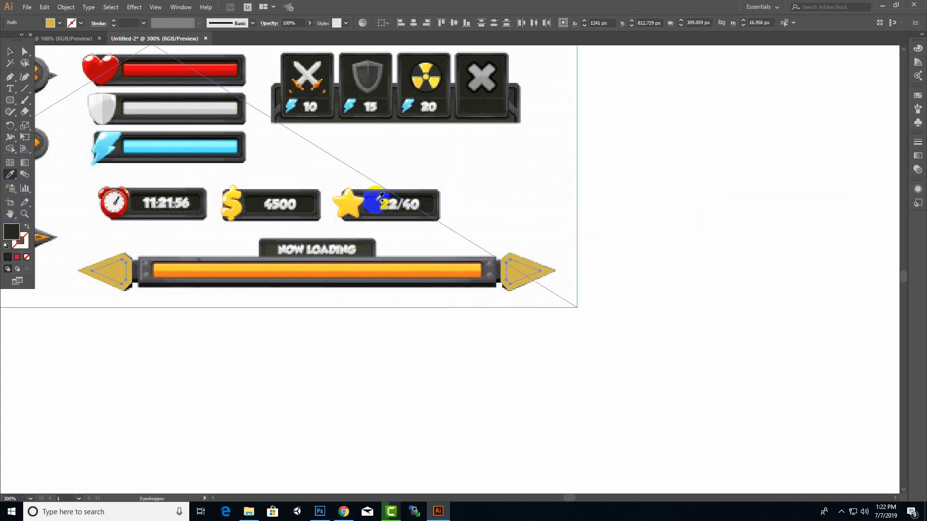
pyautogui.click(379, 197)
pyautogui.click(10, 51)
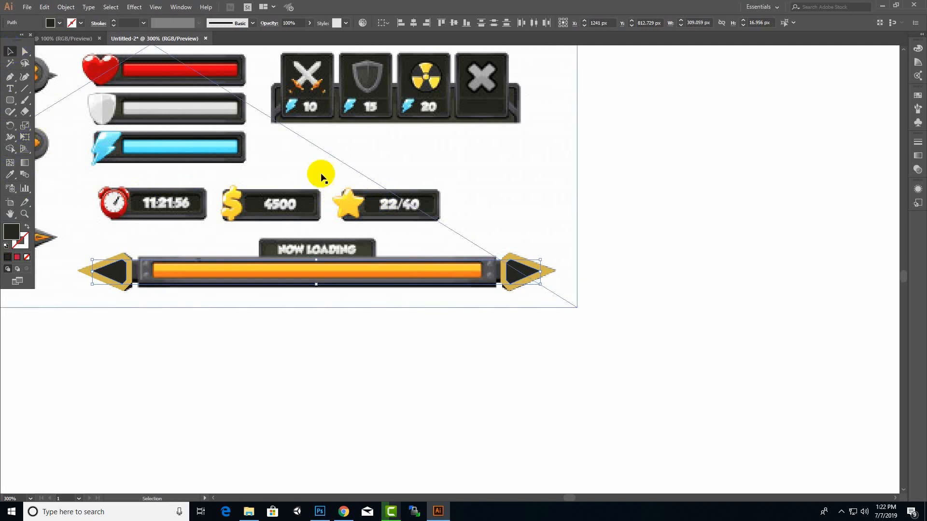
# Offset the paths of both dark inner arrowheads by -3 px to add a smaller shape inside each one
pyautogui.click(66, 7)
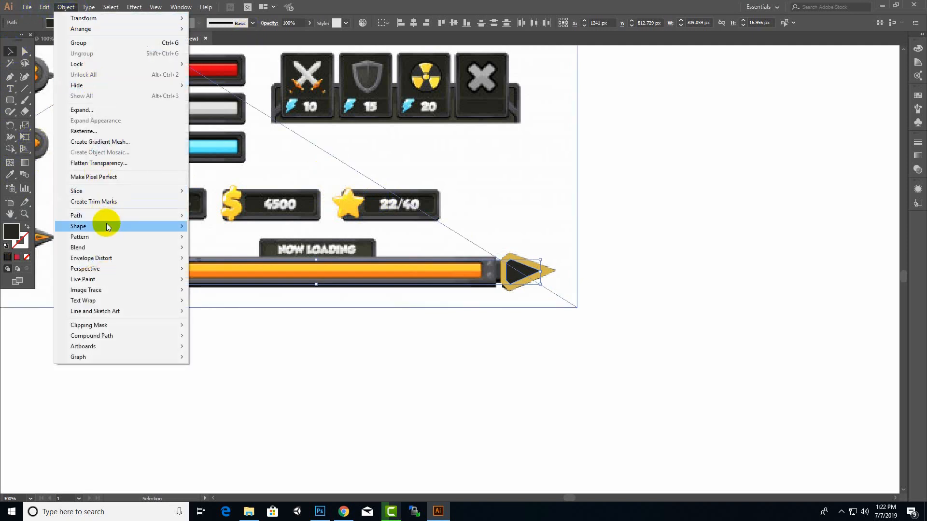
pyautogui.moveTo(114, 218)
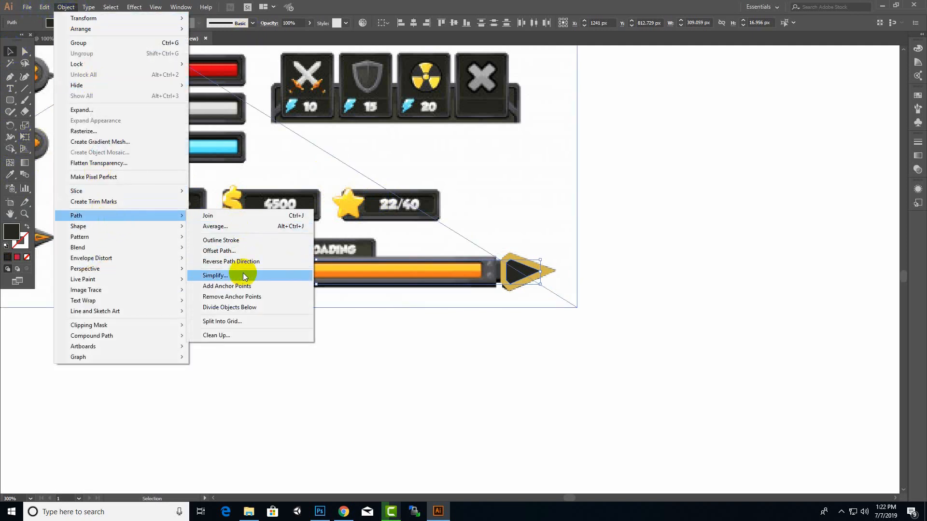
pyautogui.click(247, 253)
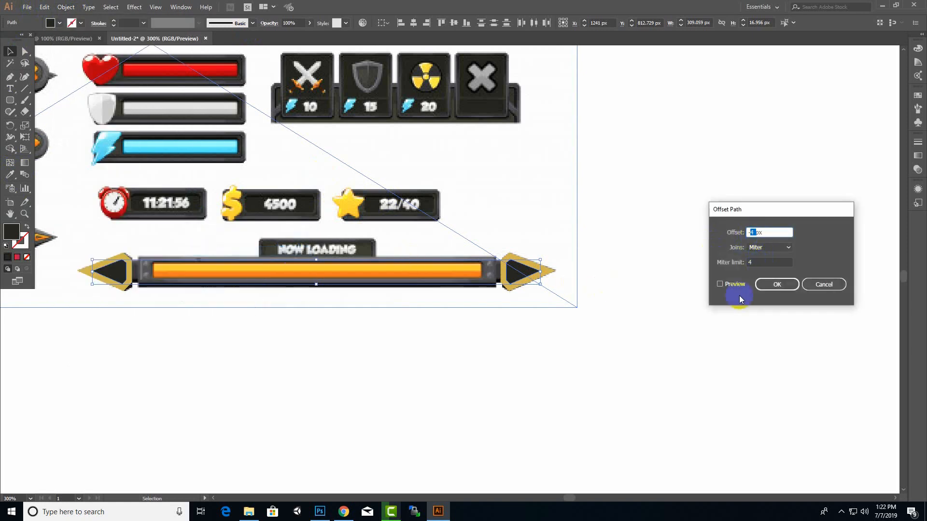
pyautogui.click(775, 284)
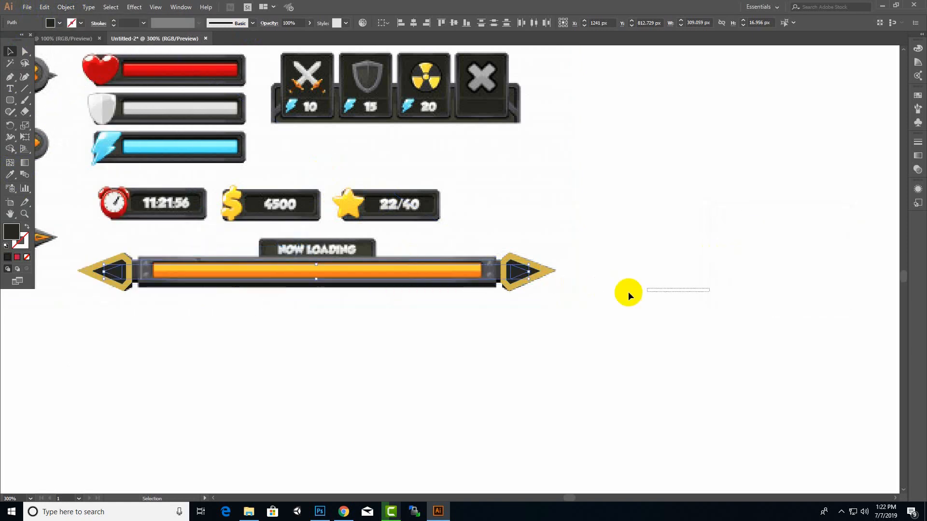
# Try to recolor the selected right arrowhead with the dark fill sampled from the left arrowhead's center, and undo it
pyautogui.click(11, 175)
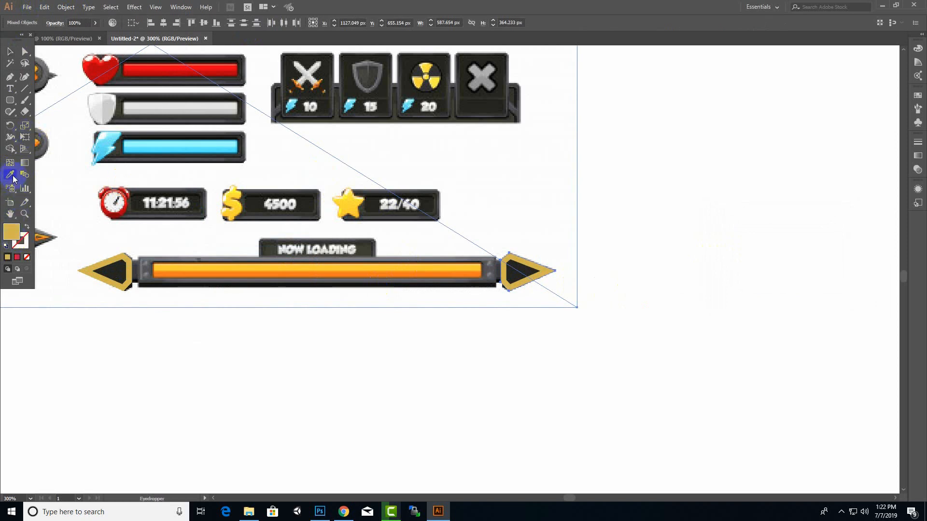
pyautogui.click(117, 270)
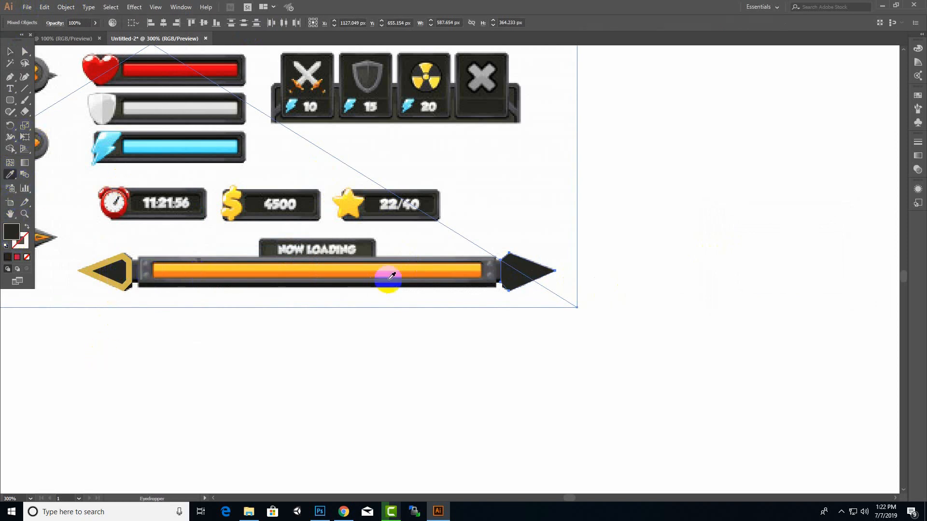
pyautogui.click(522, 271)
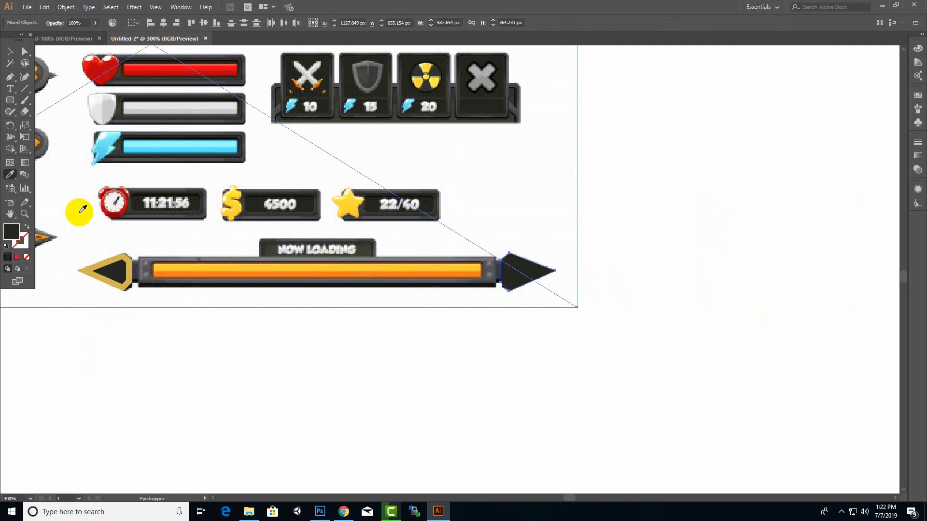
pyautogui.click(11, 51)
pyautogui.moveTo(123, 289); pyautogui.dragTo(116, 277)
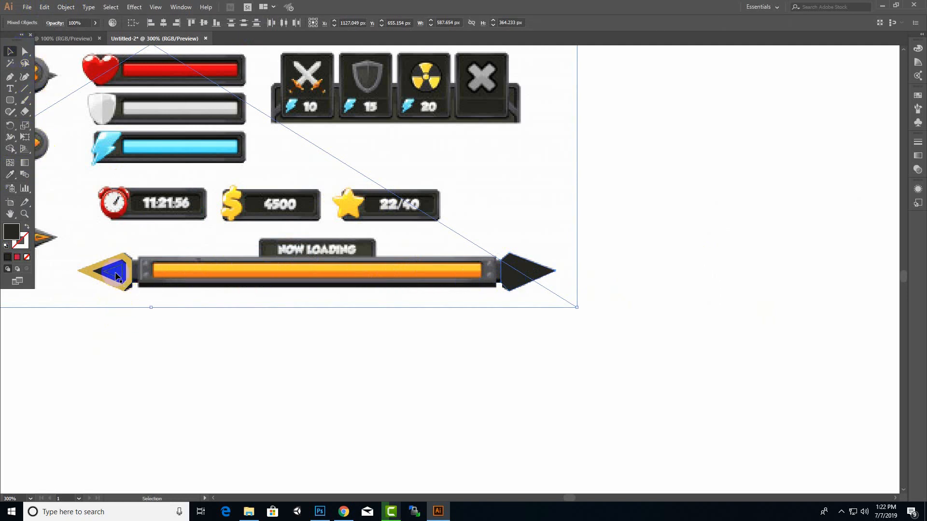
pyautogui.hotkey('ctrl', 'z')
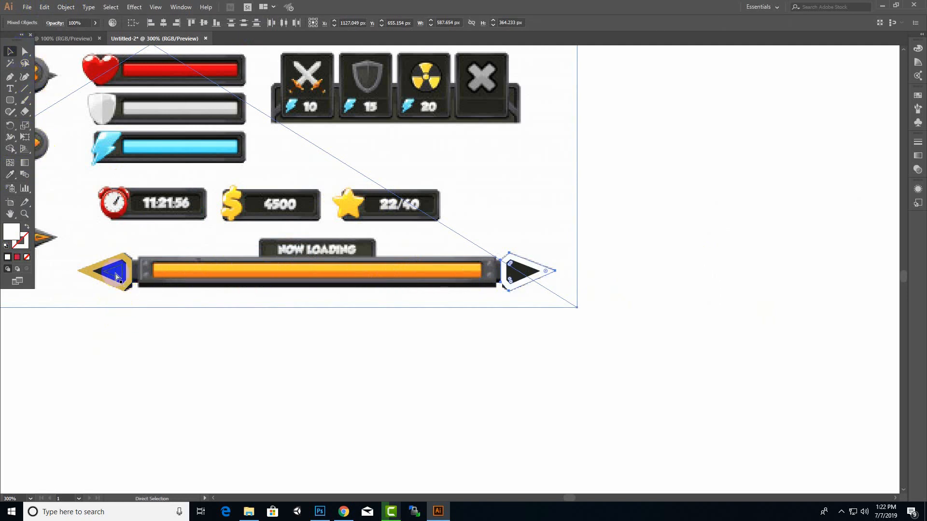
# Restore the right outer arrowhead's gold fill by sampling the gold of the left arrowhead
pyautogui.click(220, 380)
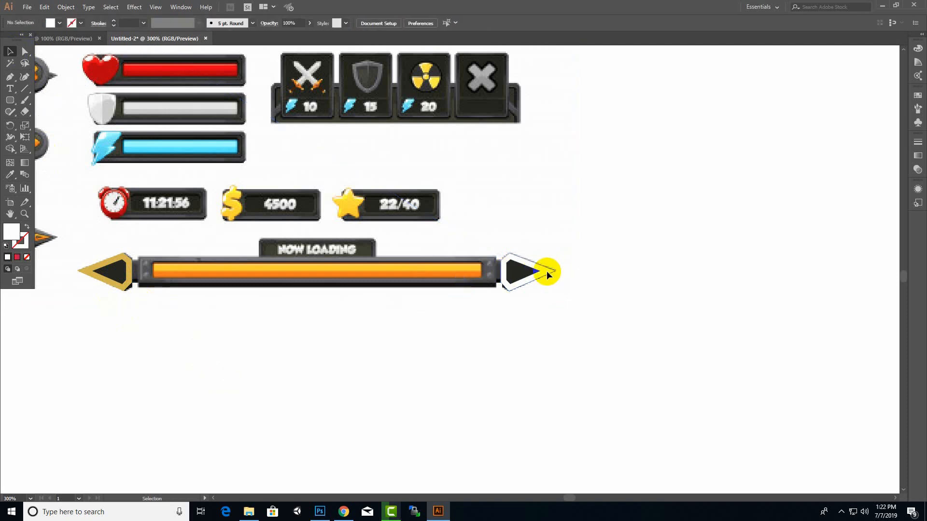
pyautogui.click(548, 275)
pyautogui.click(10, 177)
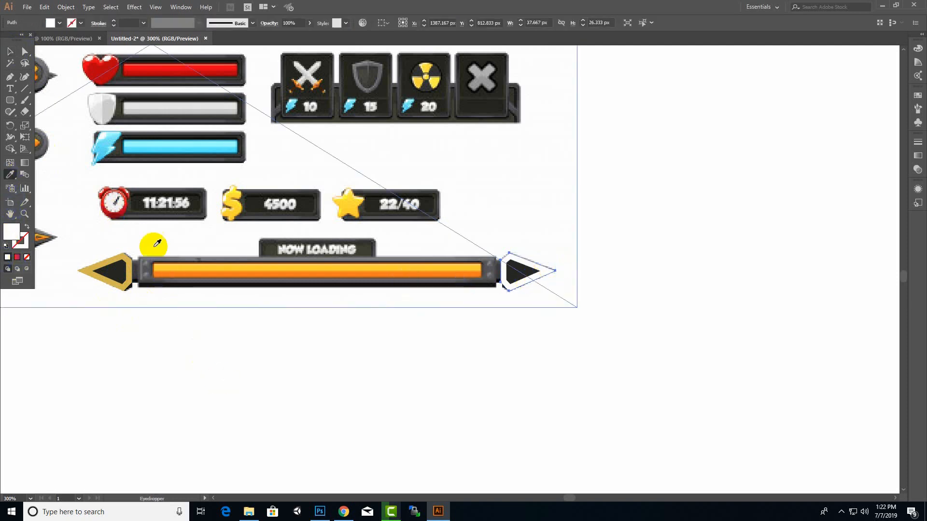
pyautogui.click(124, 258)
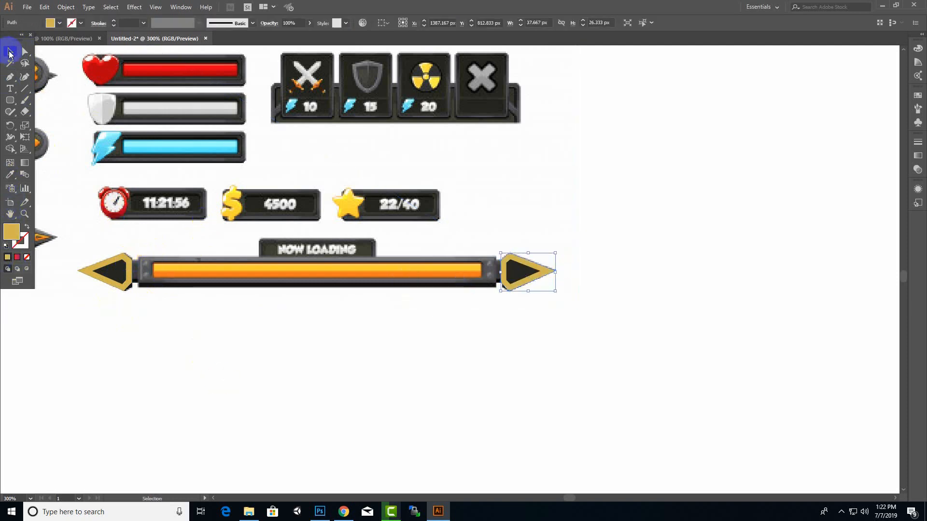
# Fill the innermost shapes of both arrowheads with the orange sampled from the reference loading bar
pyautogui.click(519, 273)
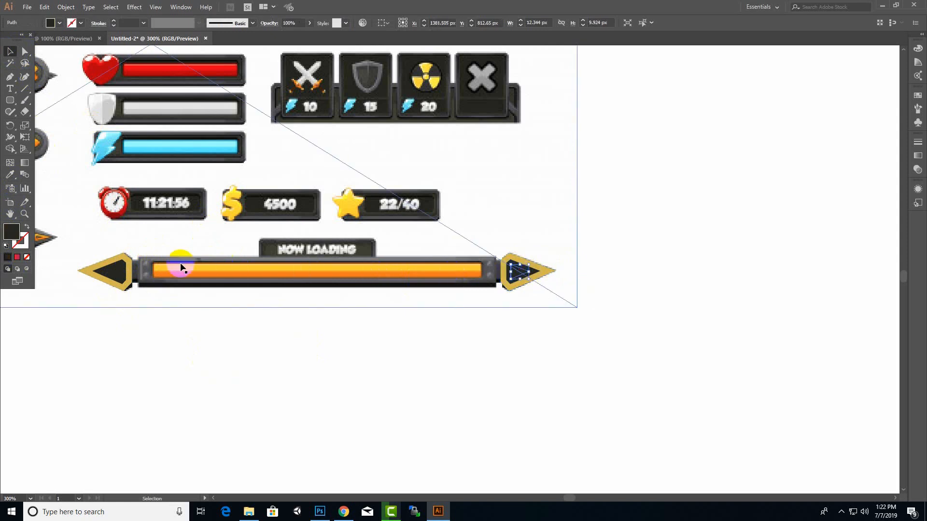
pyautogui.press('a')
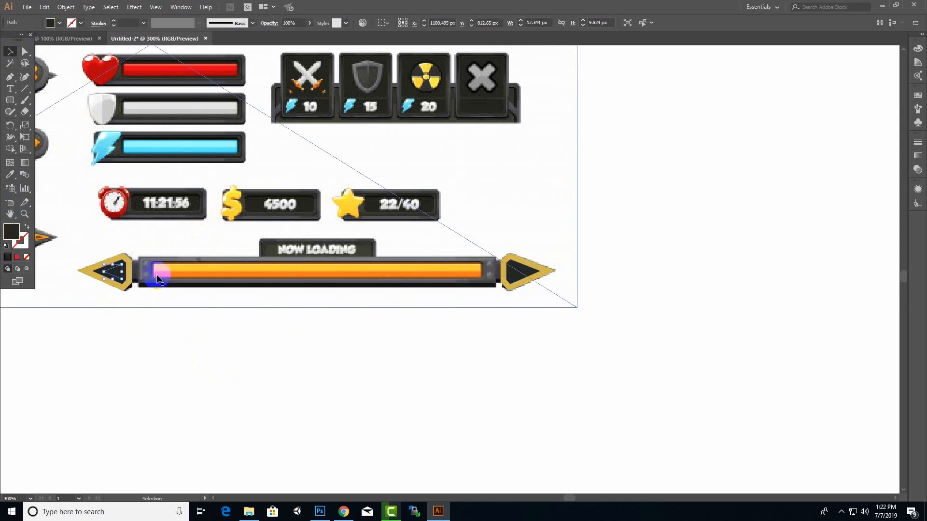
pyautogui.keyDown('shift'); pyautogui.click(515, 276); pyautogui.keyUp('shift')
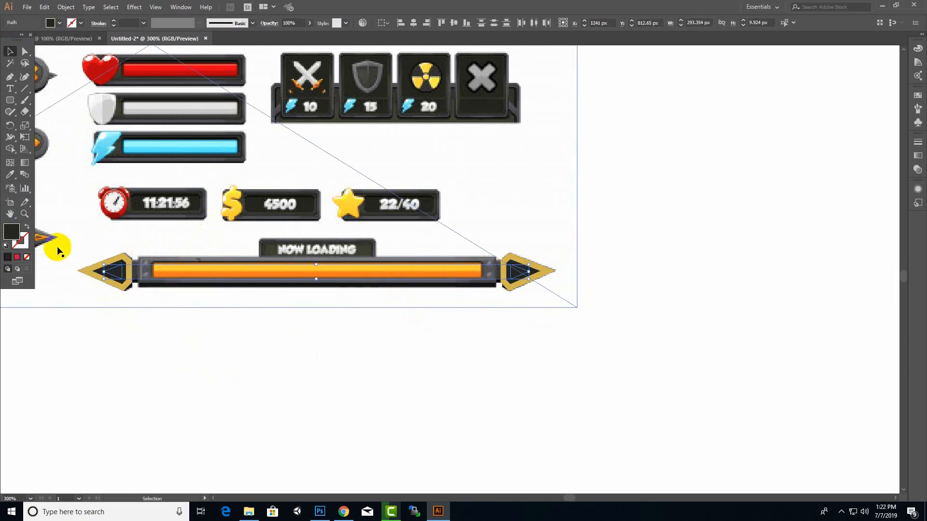
pyautogui.click(12, 177)
pyautogui.click(174, 265)
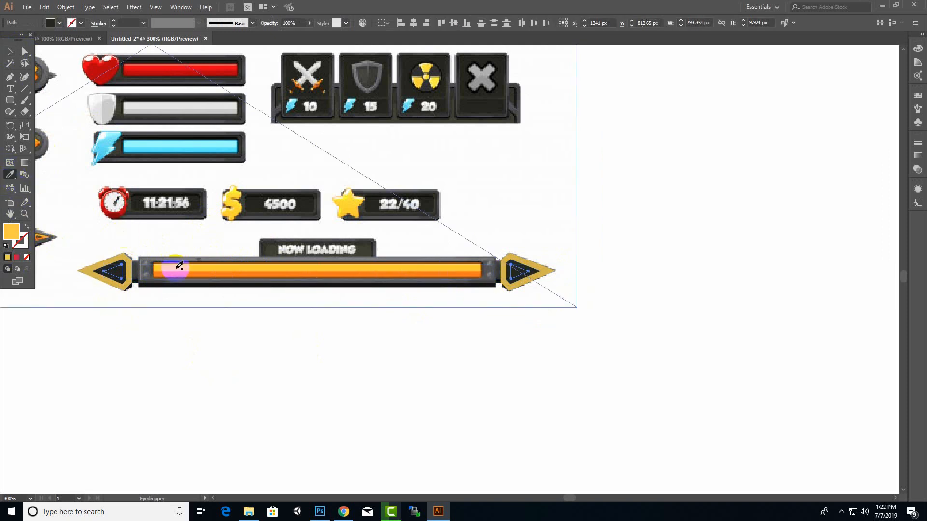
pyautogui.click(235, 260)
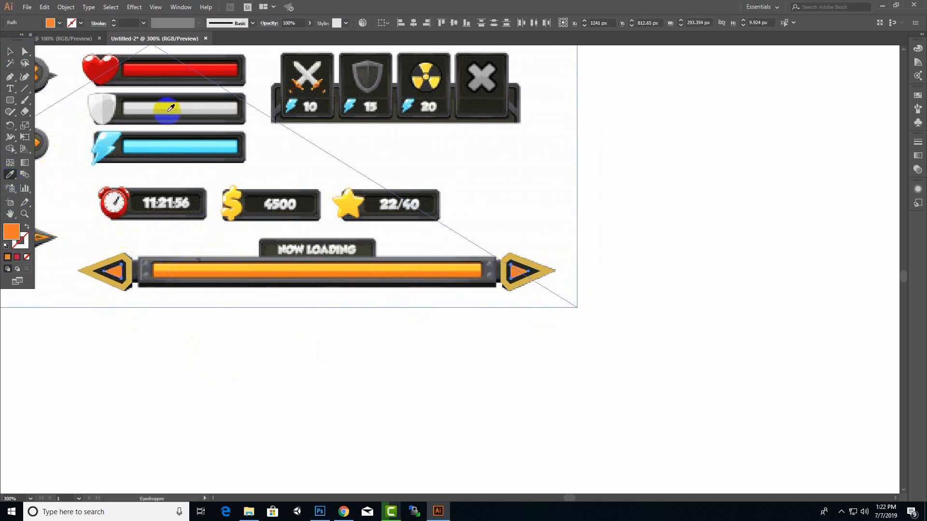
pyautogui.click(10, 51)
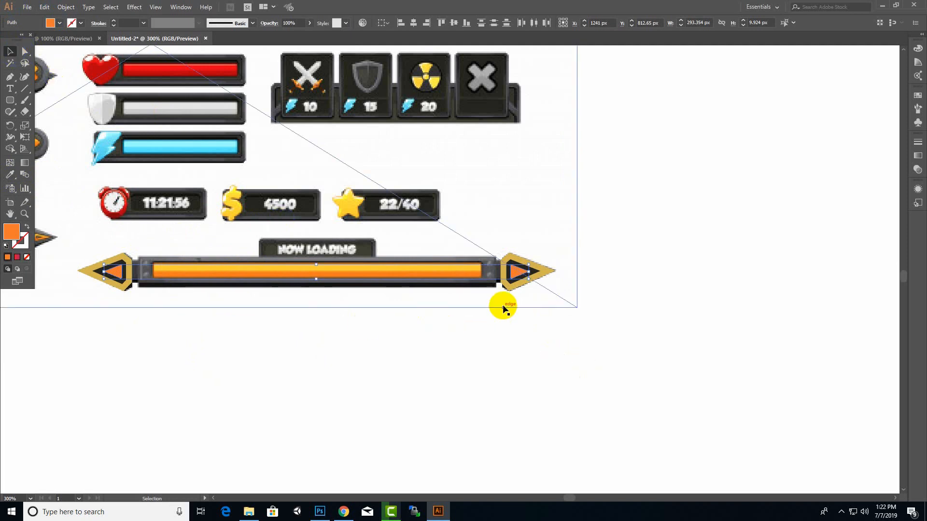
pyautogui.click(660, 269)
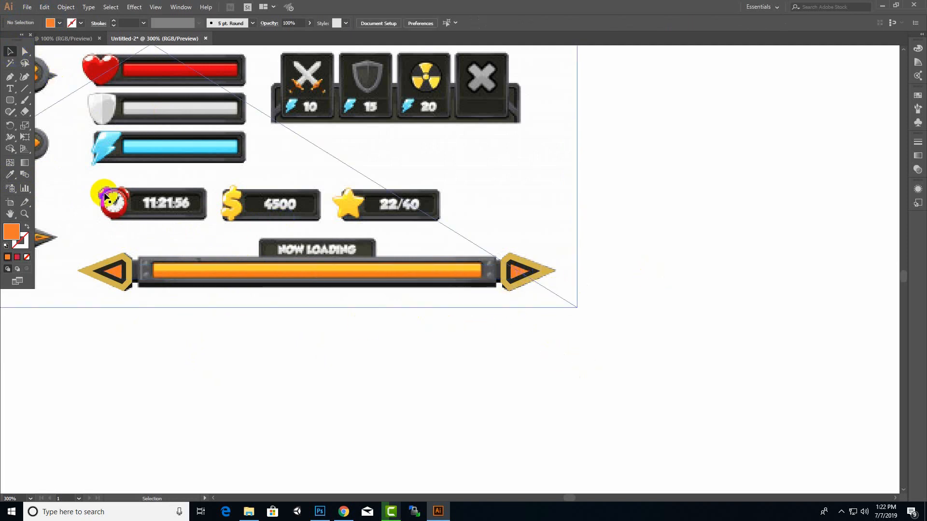
# Draw an orange rectangle about 245 by 21 px over the reference loading bar between the two arrowheads
pyautogui.click(12, 102)
pyautogui.moveTo(13, 105); pyautogui.dragTo(56, 99)
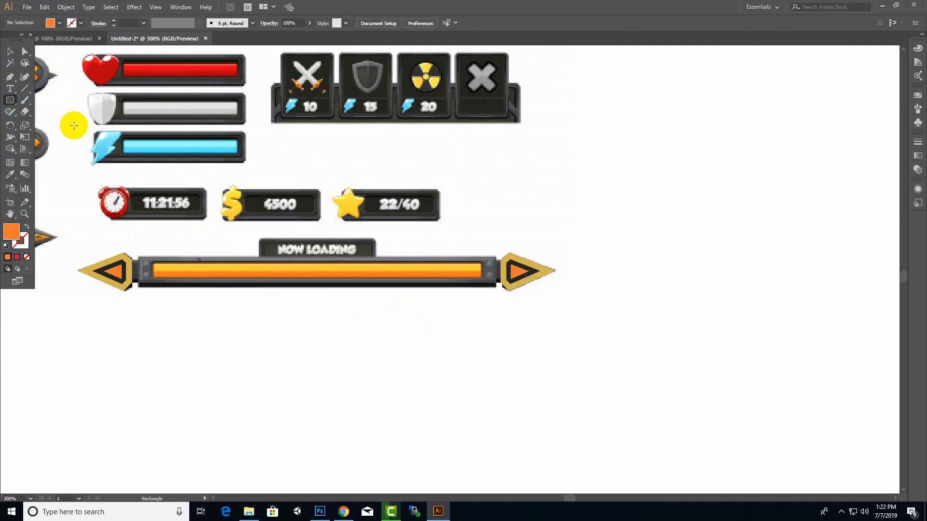
pyautogui.moveTo(141, 255); pyautogui.dragTo(496, 287)
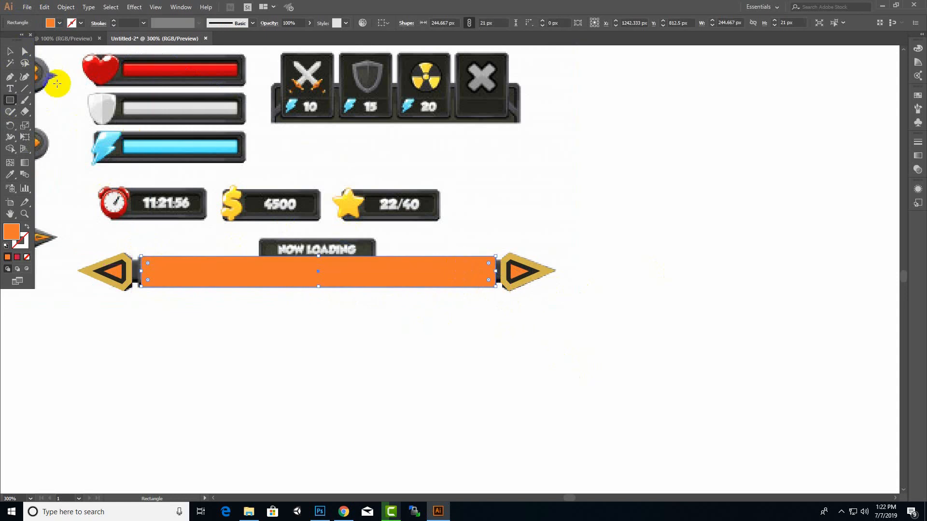
# Offset the orange rectangle by -3 px and fill the inner rectangle with dark grey sampled from the reference energy bar's frame
pyautogui.click(66, 7)
pyautogui.moveTo(108, 222)
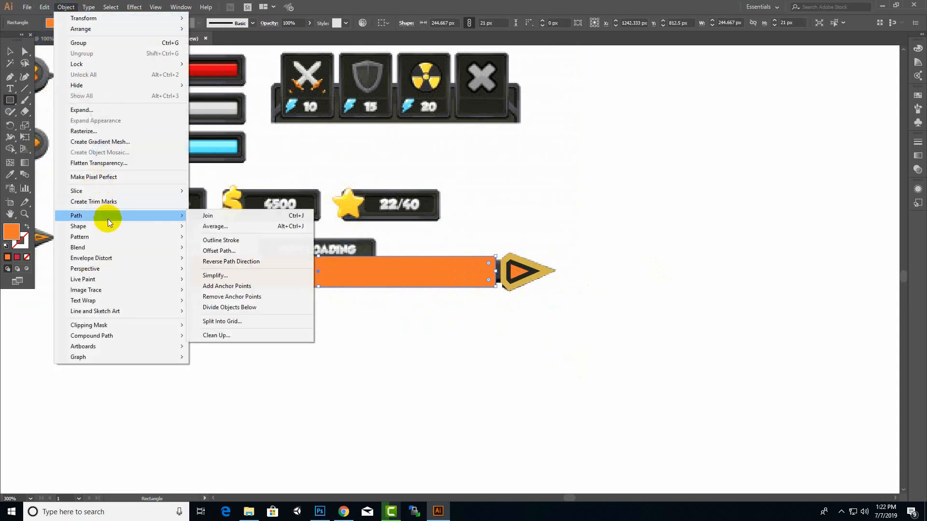
pyautogui.click(283, 251)
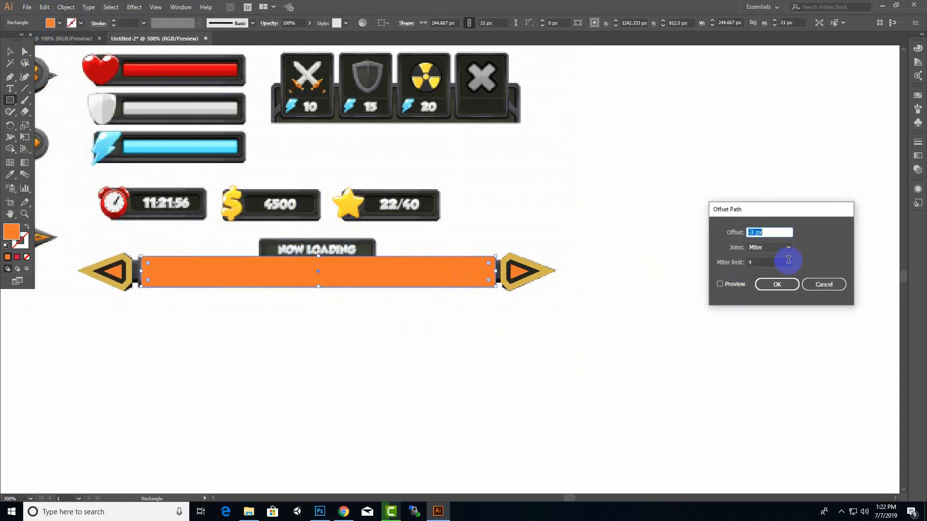
pyautogui.click(775, 284)
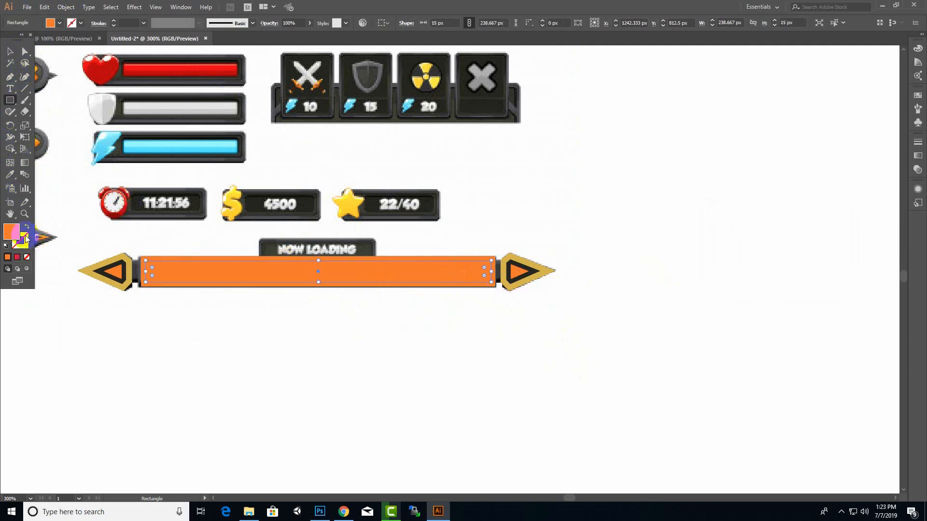
pyautogui.click(10, 175)
pyautogui.click(178, 157)
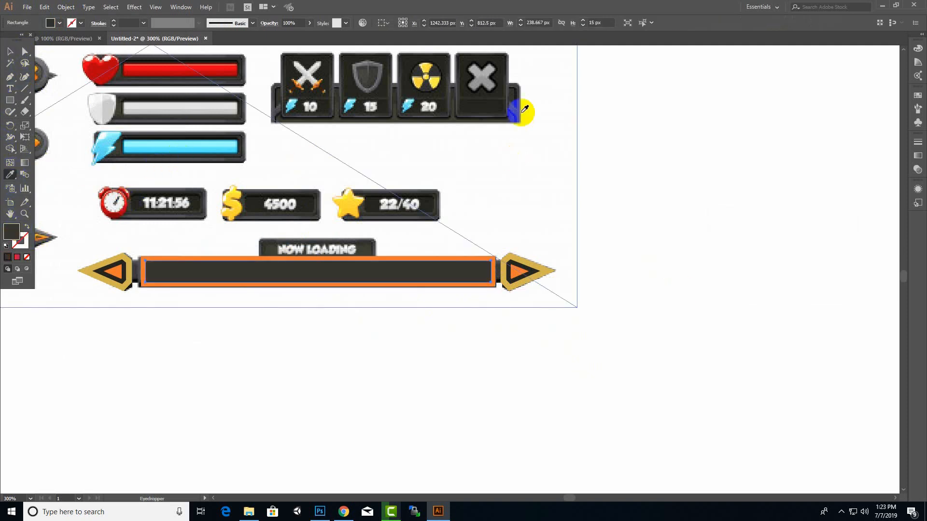
pyautogui.click(8, 53)
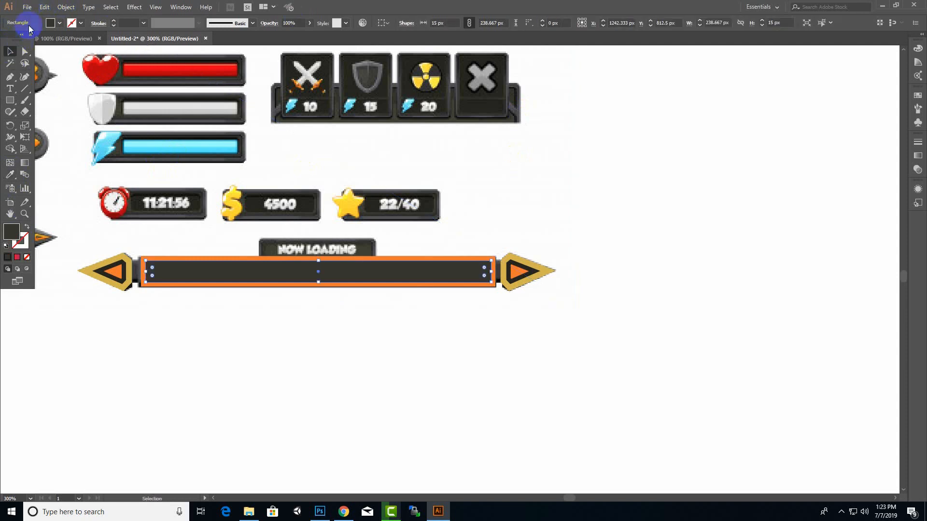
# Offset the dark rectangle by -1 px and fill the new inner rectangle with yellow sampled from the reference dollar icon
pyautogui.click(66, 7)
pyautogui.moveTo(75, 215)
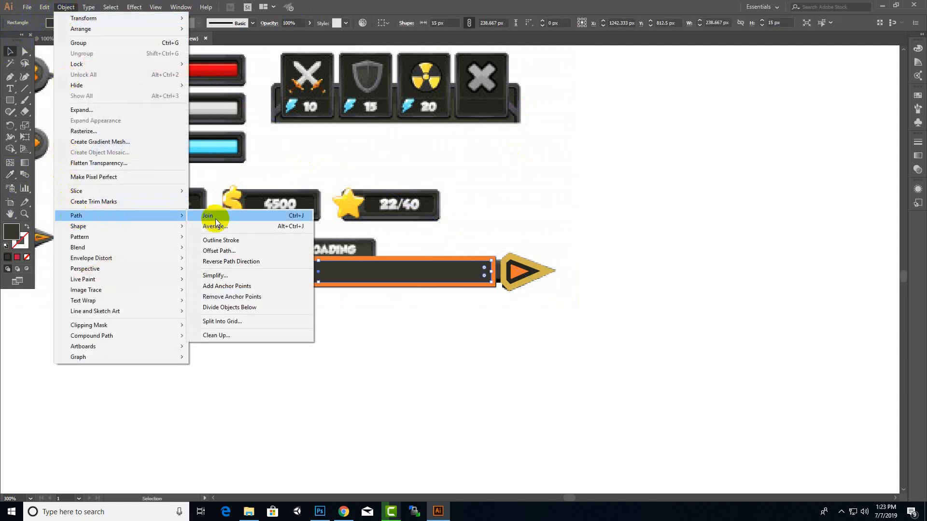
pyautogui.click(232, 250)
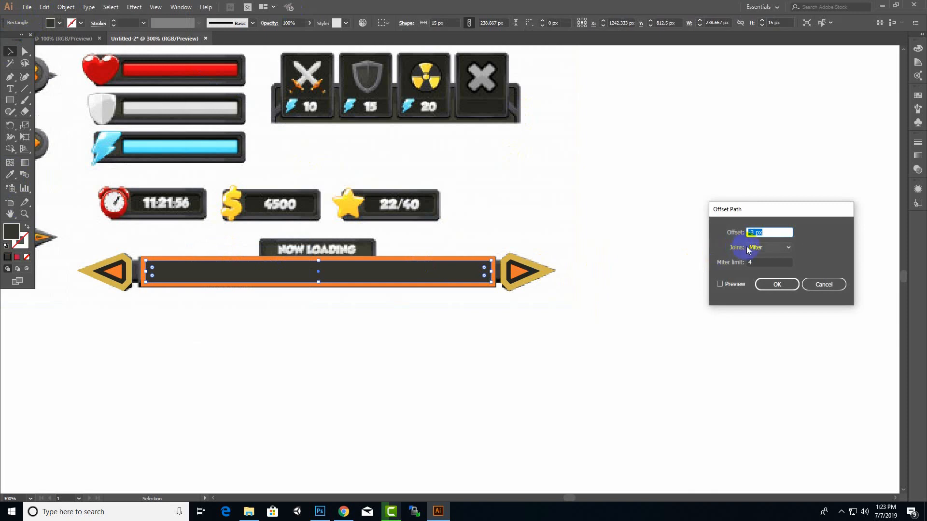
pyautogui.doubleClick(752, 233)
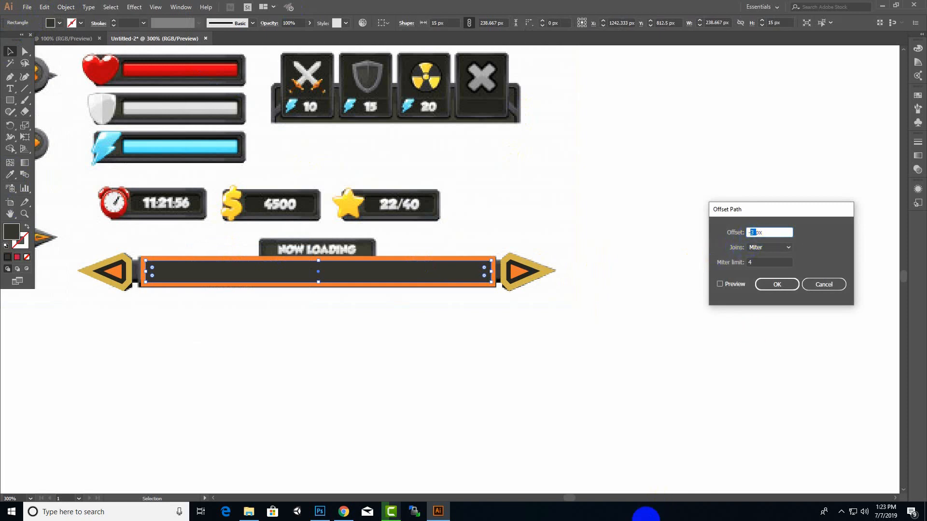
pyautogui.write('-1')
pyautogui.press('Return')
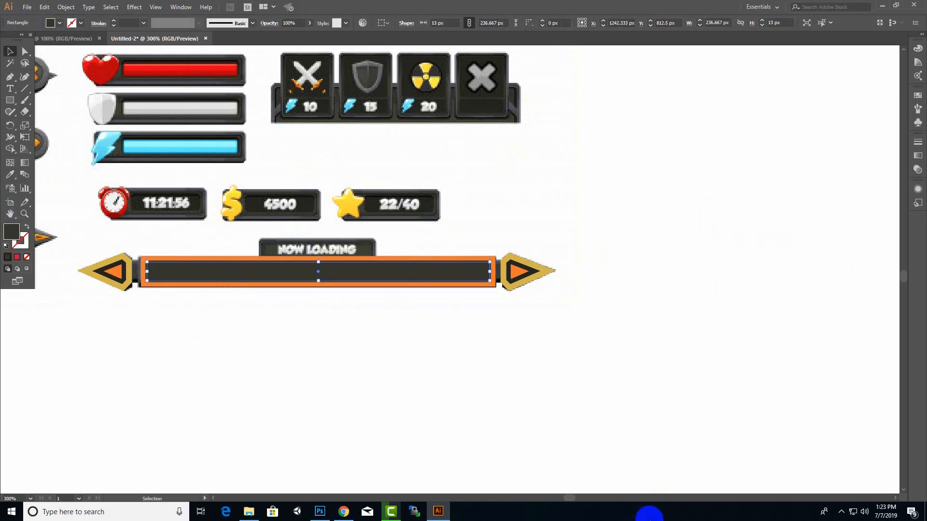
pyautogui.click(10, 174)
pyautogui.click(236, 204)
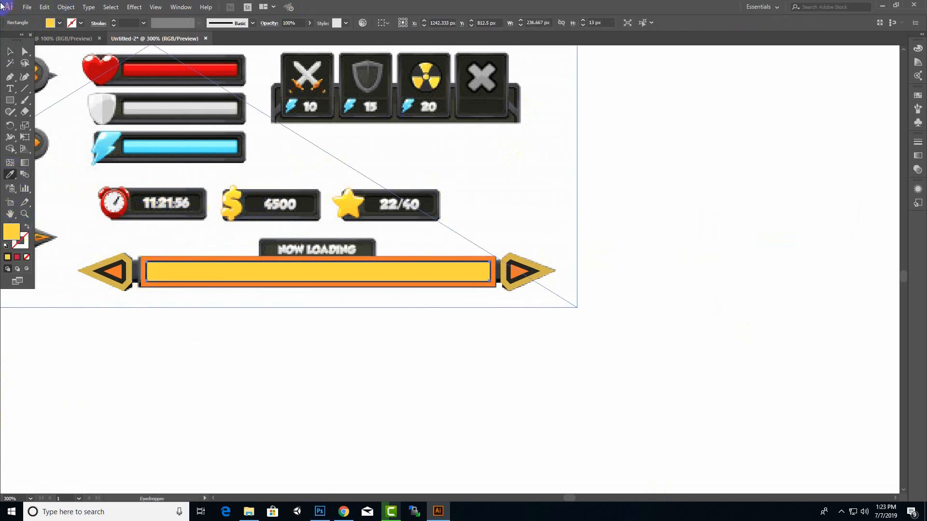
pyautogui.click(10, 51)
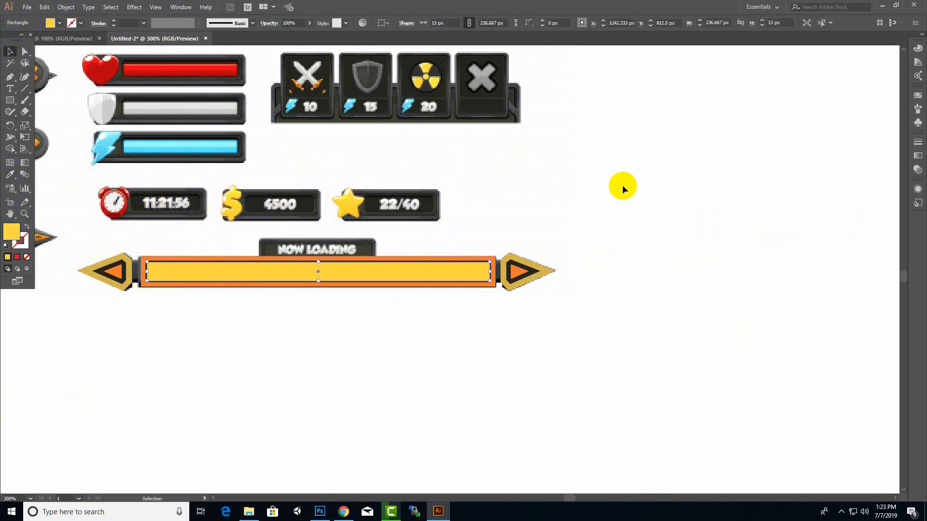
# Duplicate the yellow bar as a 3.667 px wide connector beside the right arrowhead and fill it with dark grey sampled from the reference timer
pyautogui.moveTo(434, 276); pyautogui.dragTo(501, 274)
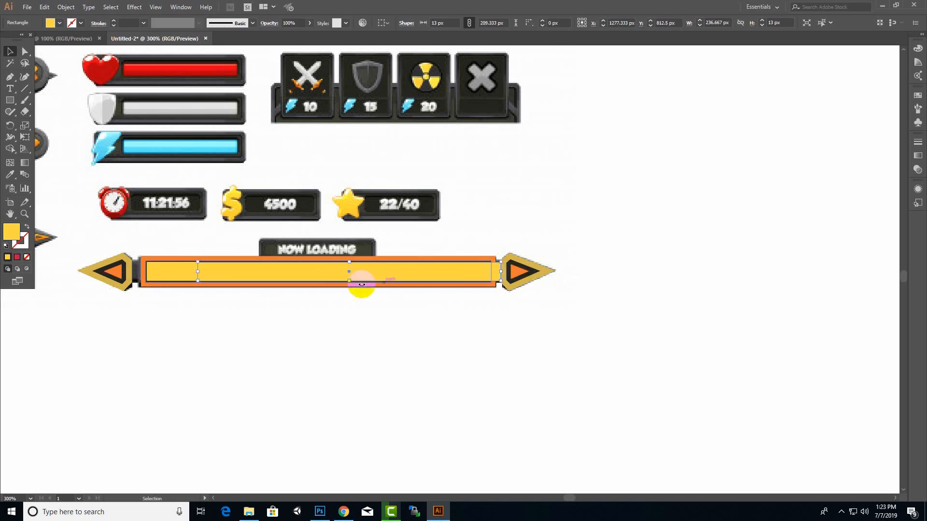
pyautogui.moveTo(196, 273); pyautogui.dragTo(497, 272)
pyautogui.click(10, 176)
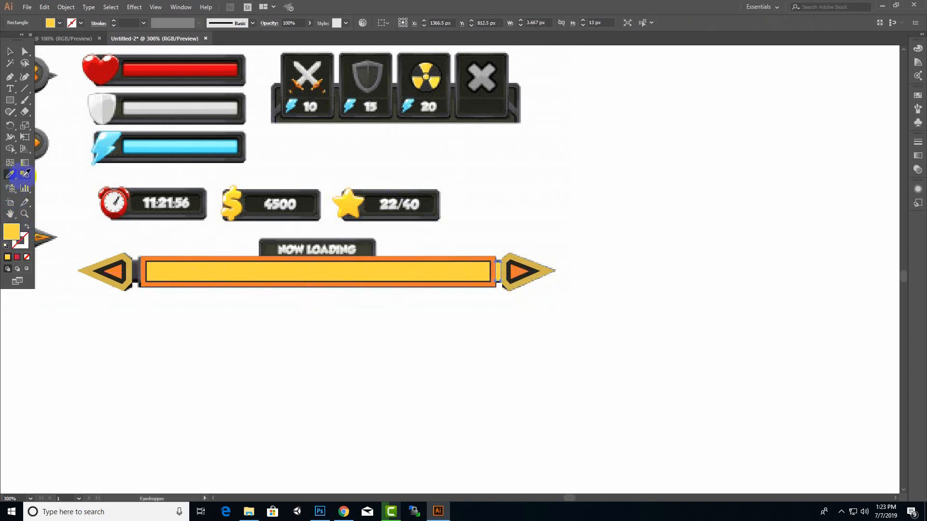
pyautogui.click(203, 201)
pyautogui.click(8, 52)
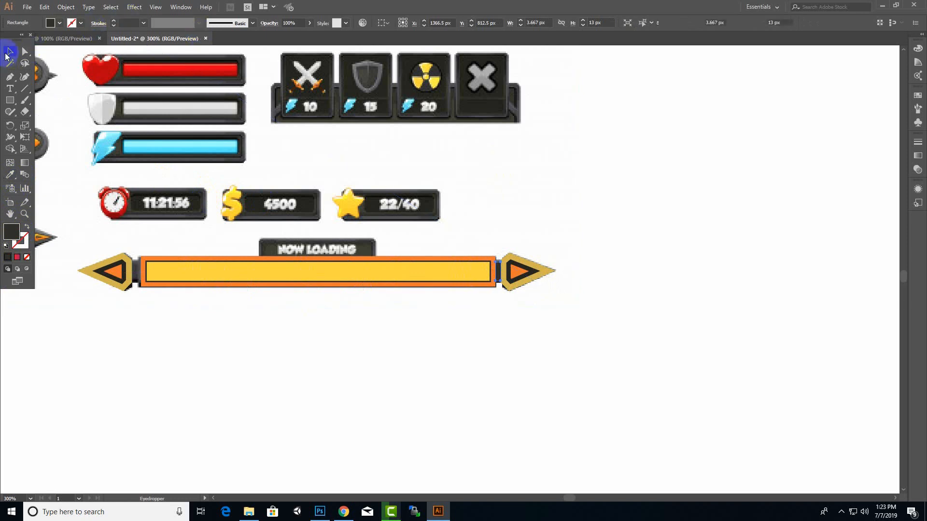
# Copy the dark connector leftward along the loading bar in two stages and delete the intermediate copy
pyautogui.scroll(3, 502, 286)
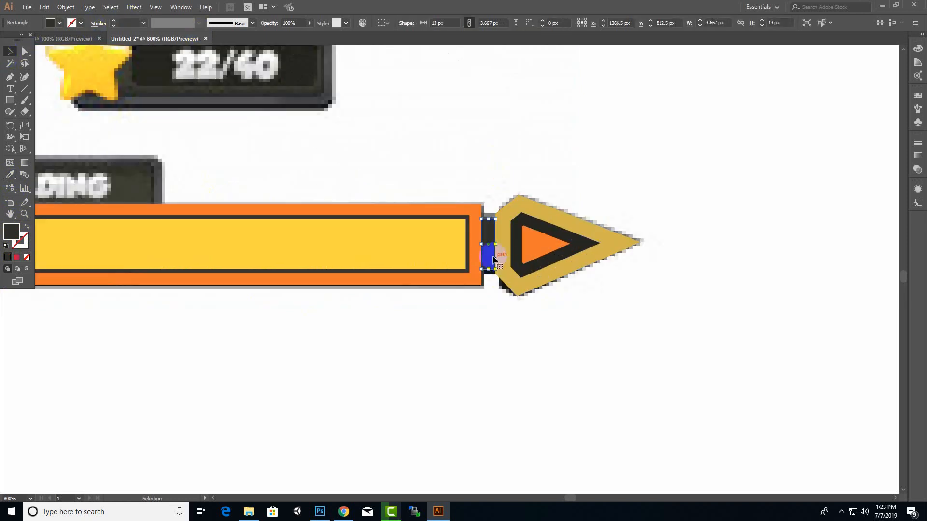
pyautogui.moveTo(487, 238); pyautogui.dragTo(77, 237)
pyautogui.scroll(-4, 306, 276)
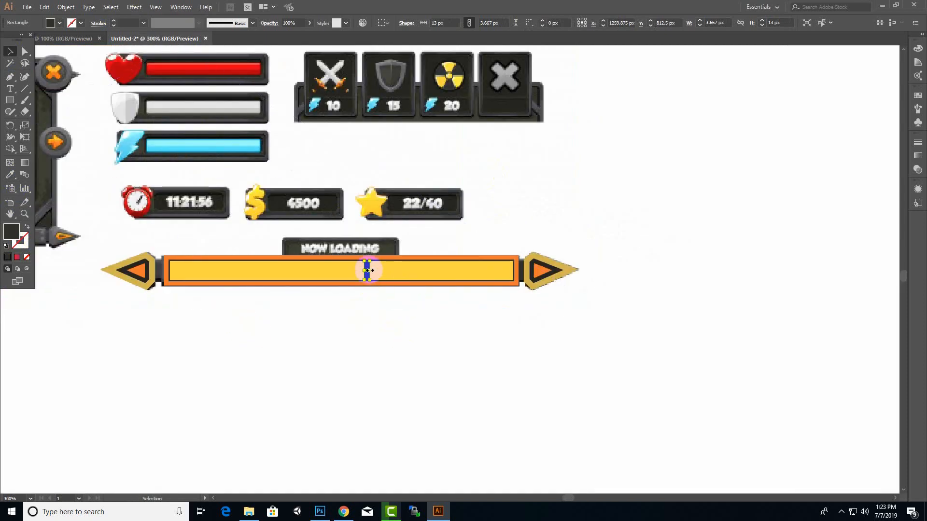
pyautogui.scroll(2, 368, 272)
pyautogui.moveTo(369, 265); pyautogui.dragTo(79, 265)
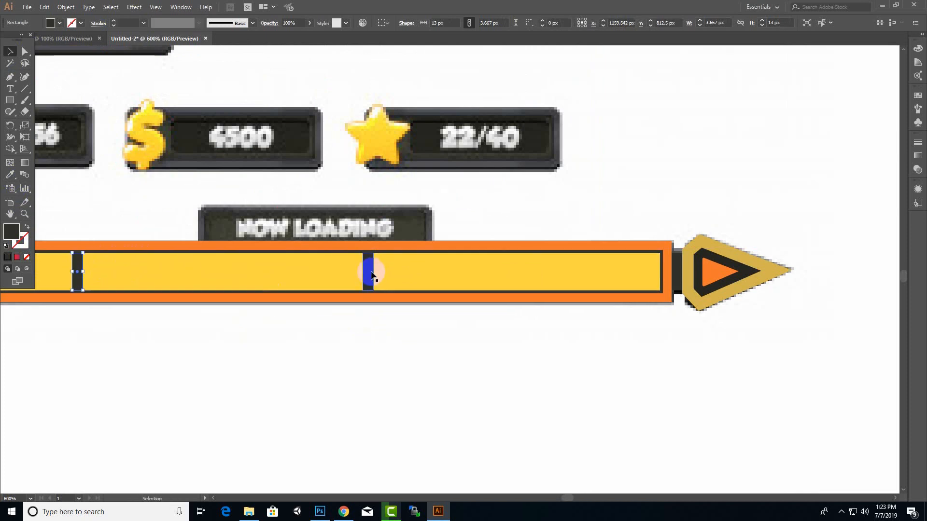
pyautogui.click(370, 273)
pyautogui.press('Delete')
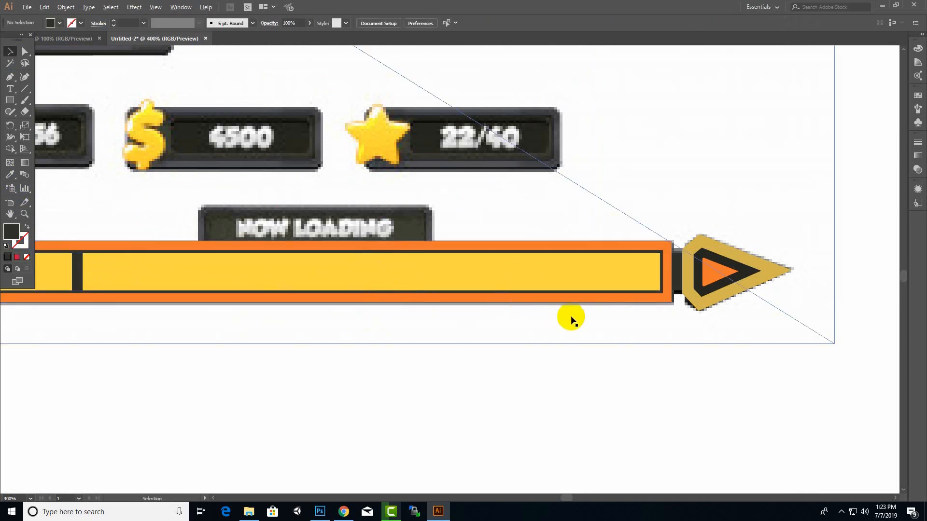
# Move the copied connector into the gap beside the left arrowhead and widen it to about 6 px to meet the frame
pyautogui.scroll(-3, 572, 317)
pyautogui.scroll(2, 354, 317)
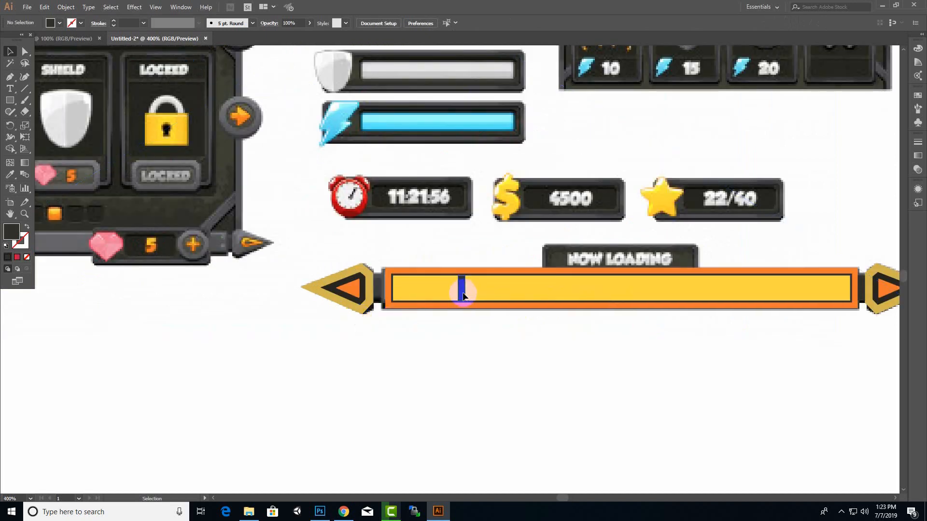
pyautogui.moveTo(462, 295); pyautogui.dragTo(379, 296)
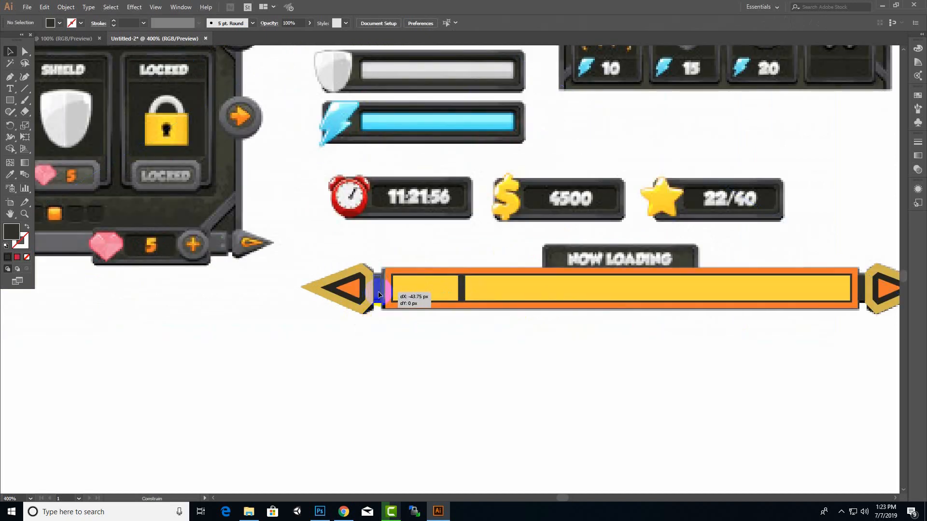
pyautogui.moveTo(379, 294); pyautogui.dragTo(390, 288)
# Shift the right arrowhead slightly outward from the bar and widen its connector to reach it
pyautogui.keyDown('alt'); pyautogui.scroll(-2, 341, 325); pyautogui.keyUp('alt')
pyautogui.keyDown('alt'); pyautogui.scroll(3, 649, 313); pyautogui.keyUp('alt')
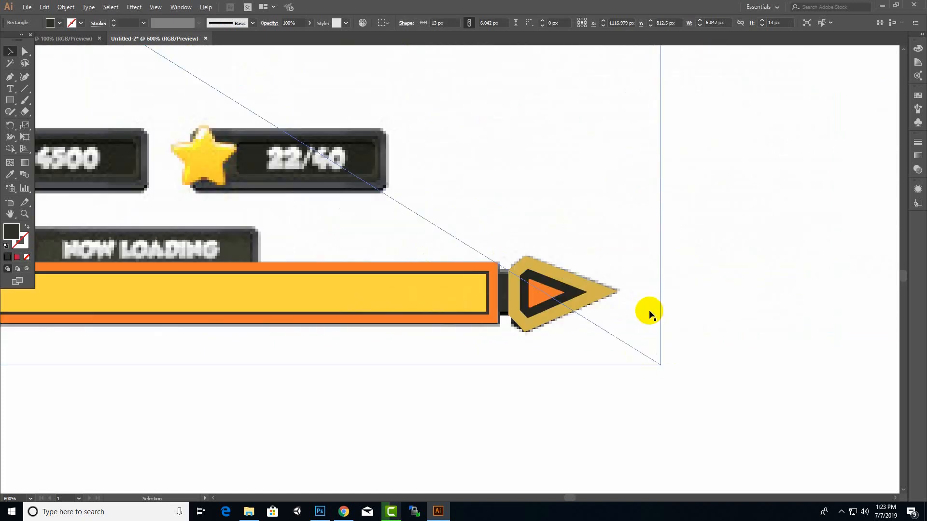
pyautogui.moveTo(672, 221); pyautogui.dragTo(508, 345)
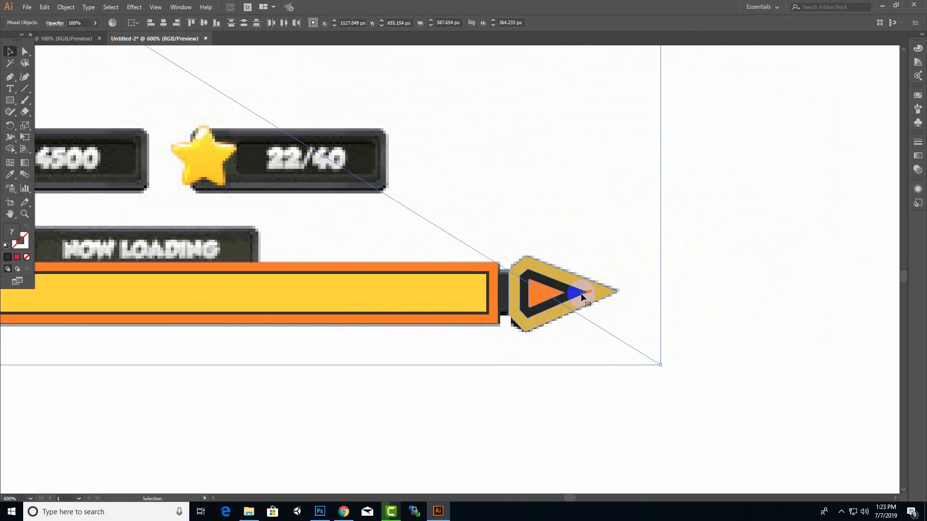
pyautogui.press('a')
pyautogui.moveTo(583, 293); pyautogui.dragTo(588, 291)
pyautogui.click(500, 294)
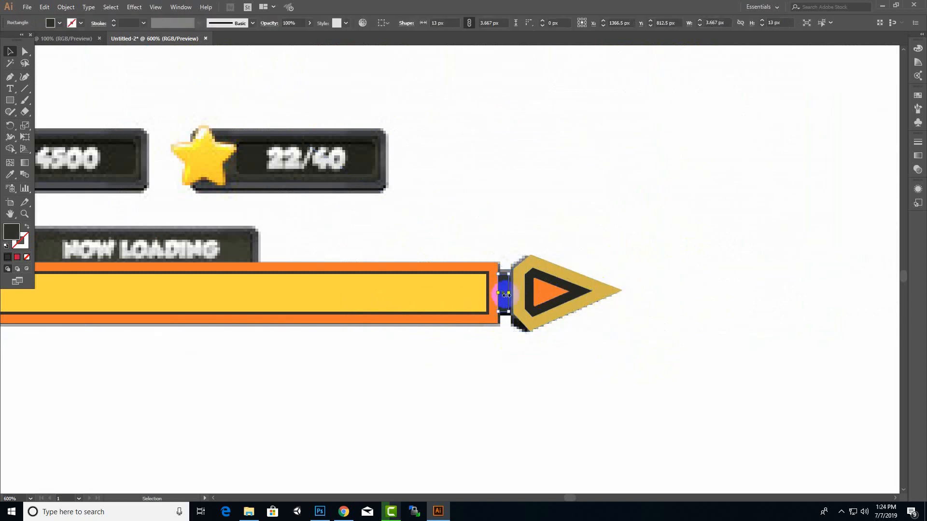
pyautogui.moveTo(509, 293); pyautogui.dragTo(514, 294)
pyautogui.click(720, 327)
pyautogui.scroll(-3, 720, 327)
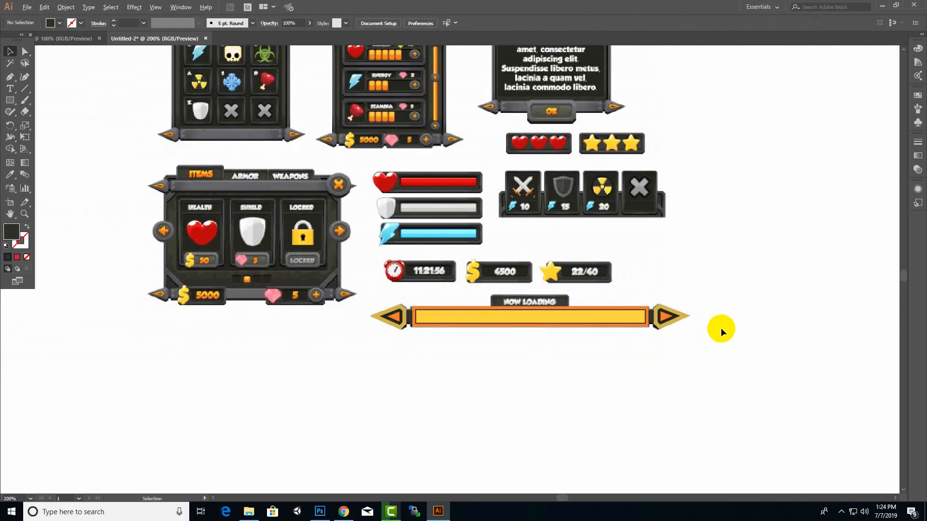
# Recolour the loading bar's orange outer frame with the grey sampled from the reference timer's border
pyautogui.click(608, 329)
pyautogui.scroll(3, 610, 335)
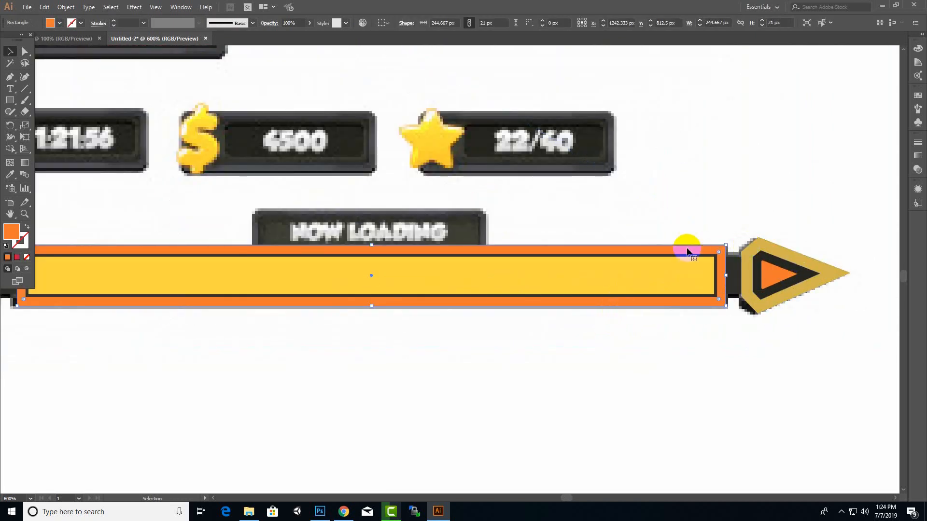
pyautogui.click(10, 174)
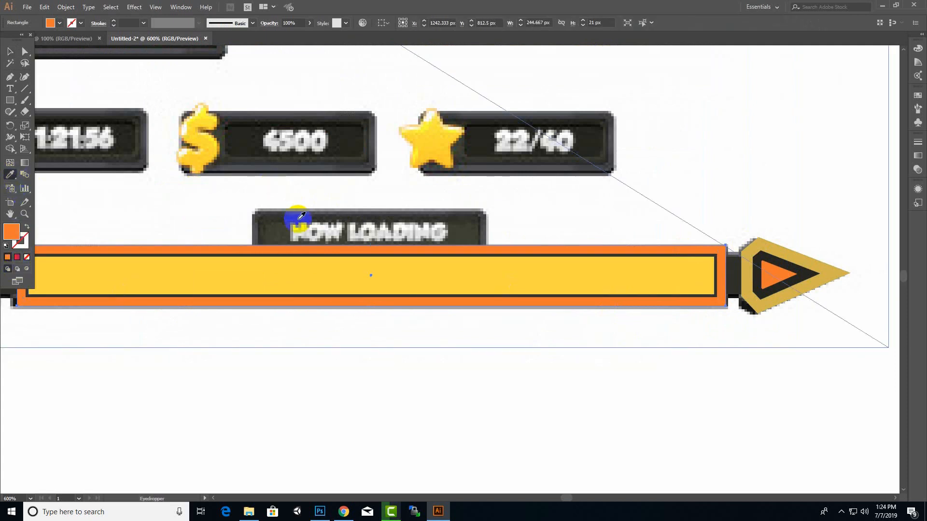
pyautogui.click(288, 224)
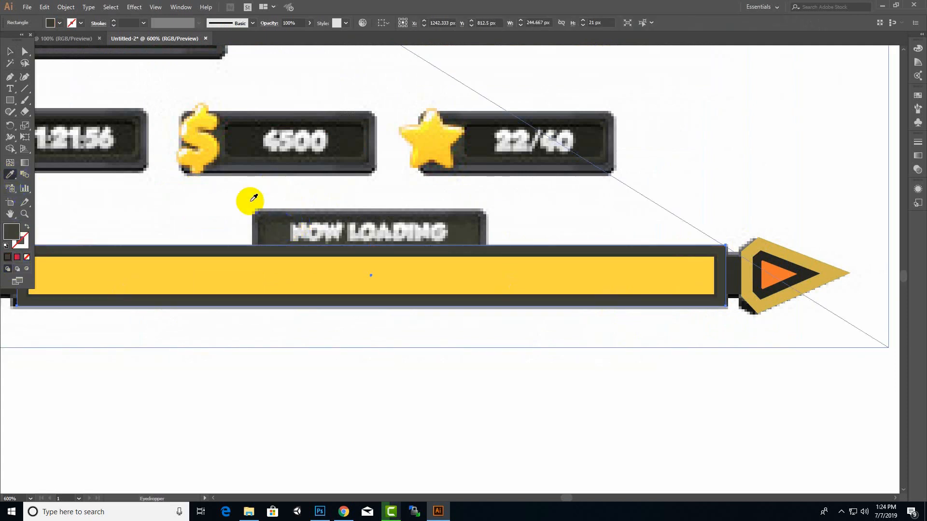
pyautogui.click(138, 165)
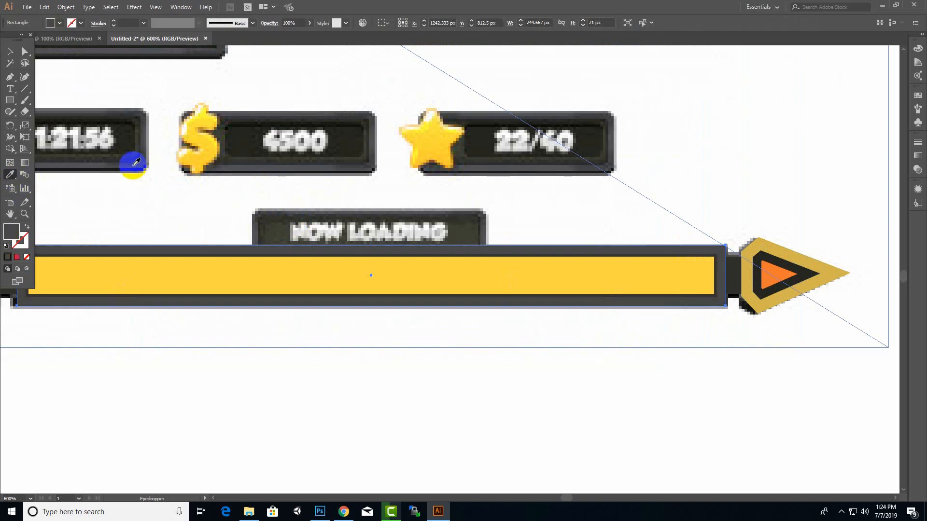
pyautogui.click(11, 50)
pyautogui.click(497, 292)
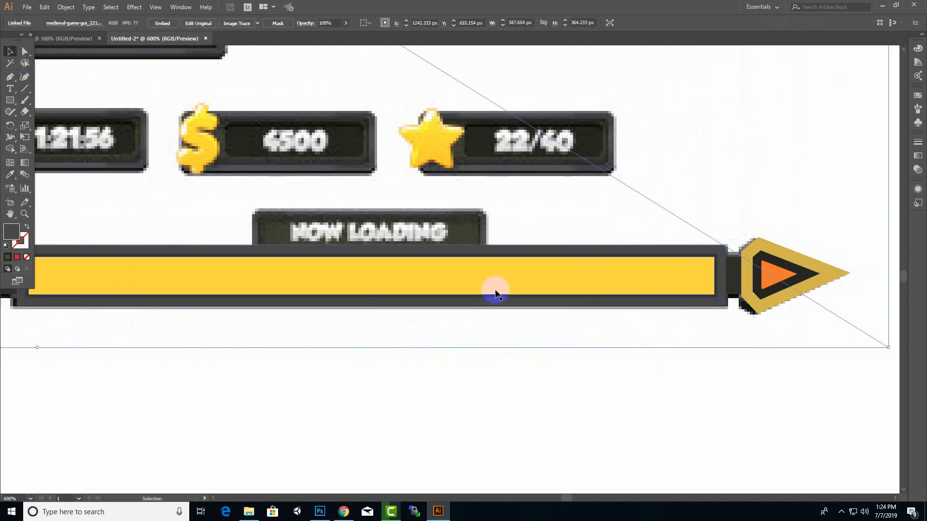
# Fill the yellow inner rectangle of the loading bar with the linear red-to-purple gradient
pyautogui.scroll(-4, 497, 294)
pyautogui.click(541, 292)
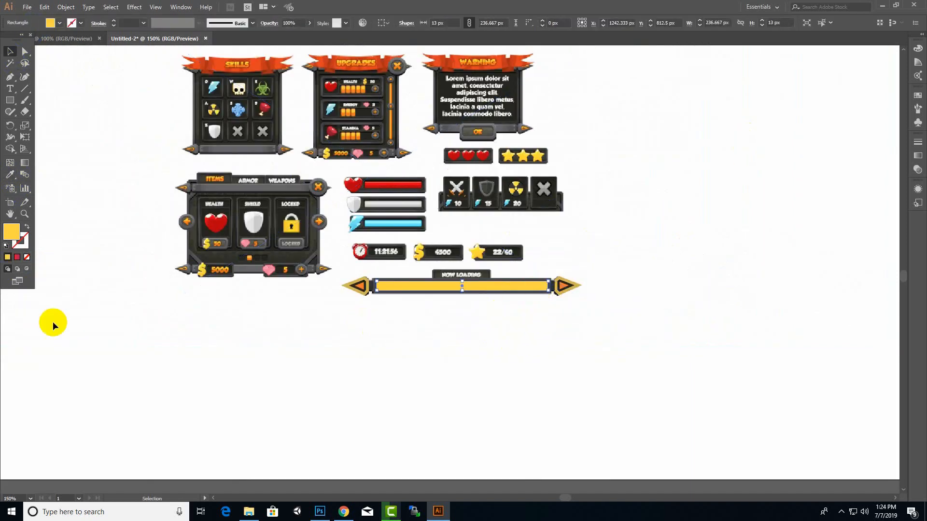
pyautogui.click(22, 164)
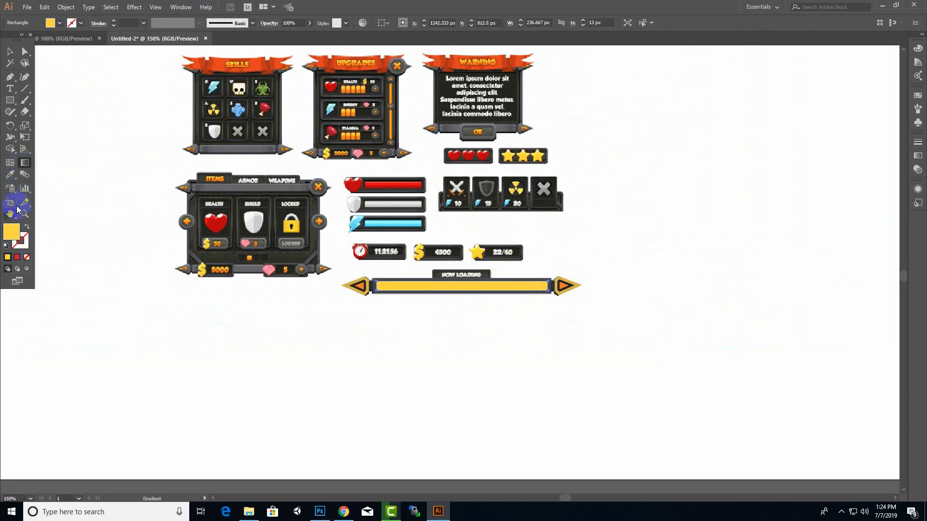
pyautogui.click(10, 175)
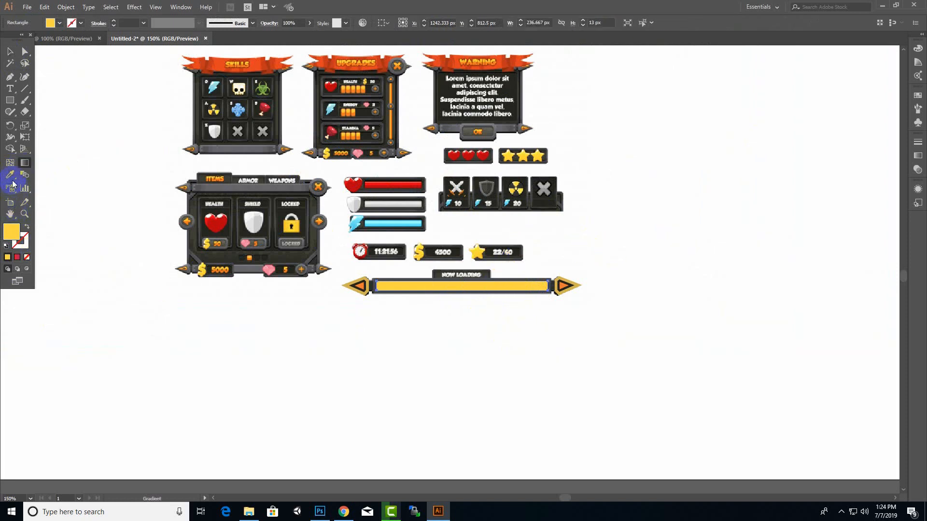
pyautogui.click(16, 256)
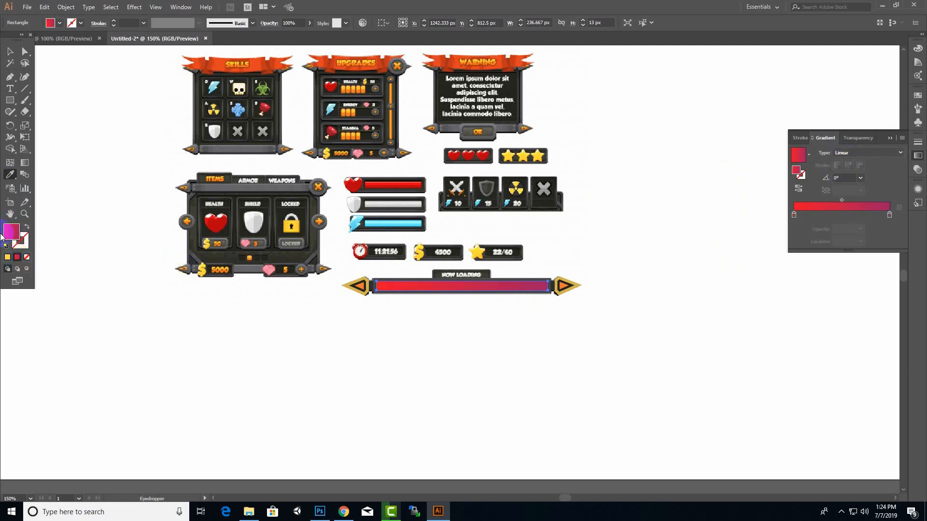
pyautogui.click(10, 52)
pyautogui.click(486, 354)
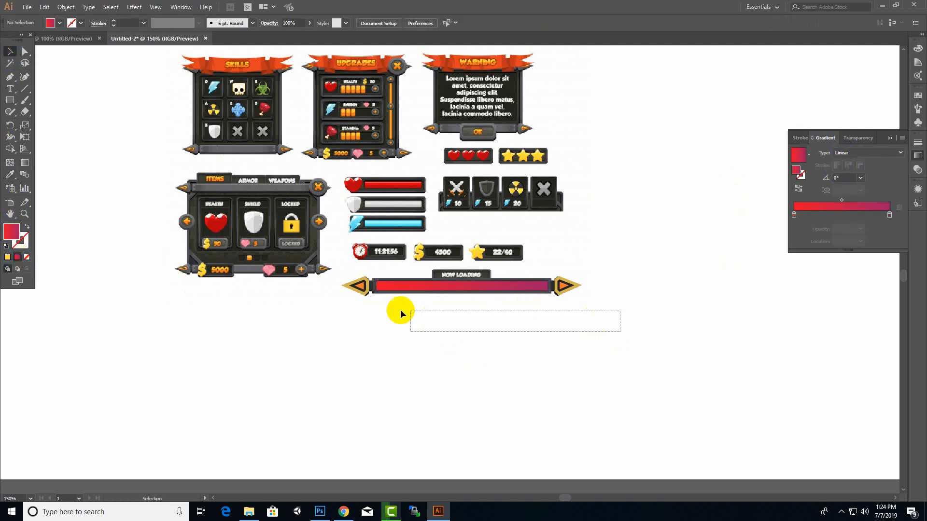
# Move the complete loading bar below the drawn health bar and enlarge it to match the health bar's width
pyautogui.moveTo(400, 314); pyautogui.dragTo(320, 269)
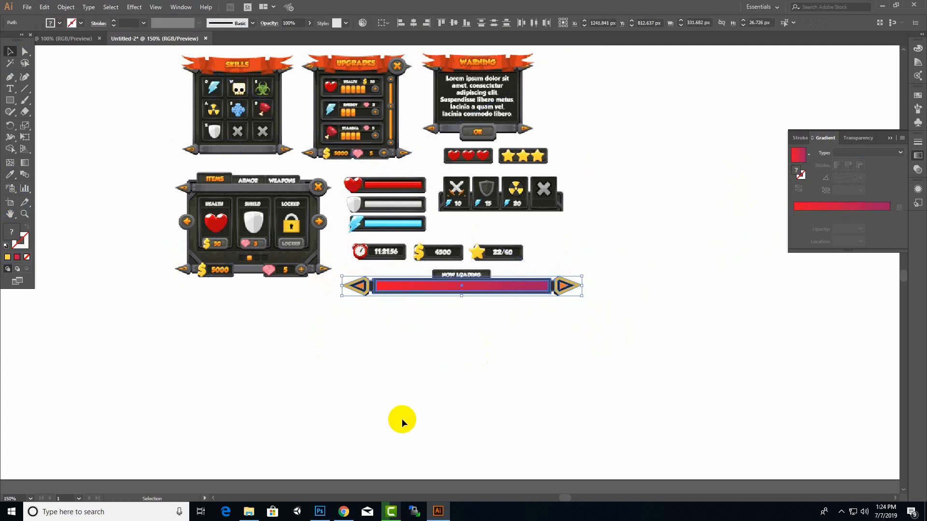
pyautogui.keyDown('alt'); pyautogui.scroll(-3, 345, 422); pyautogui.keyUp('alt')
pyautogui.moveTo(414, 379); pyautogui.dragTo(529, 267)
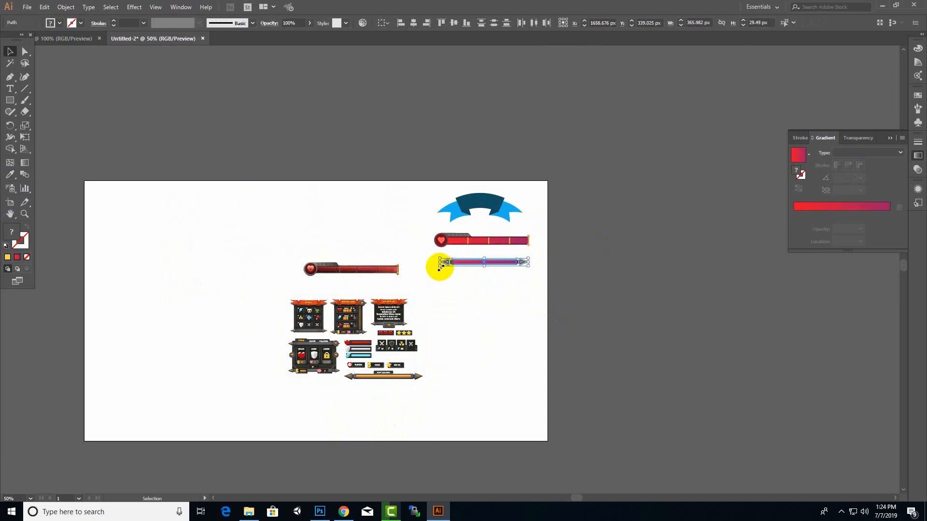
pyautogui.moveTo(439, 267); pyautogui.dragTo(433, 271)
pyautogui.moveTo(529, 267); pyautogui.dragTo(529, 267)
pyautogui.click(625, 316)
# Delete the reference interface sheet and the reference health bar image from the artboard
pyautogui.scroll(3, 327, 344)
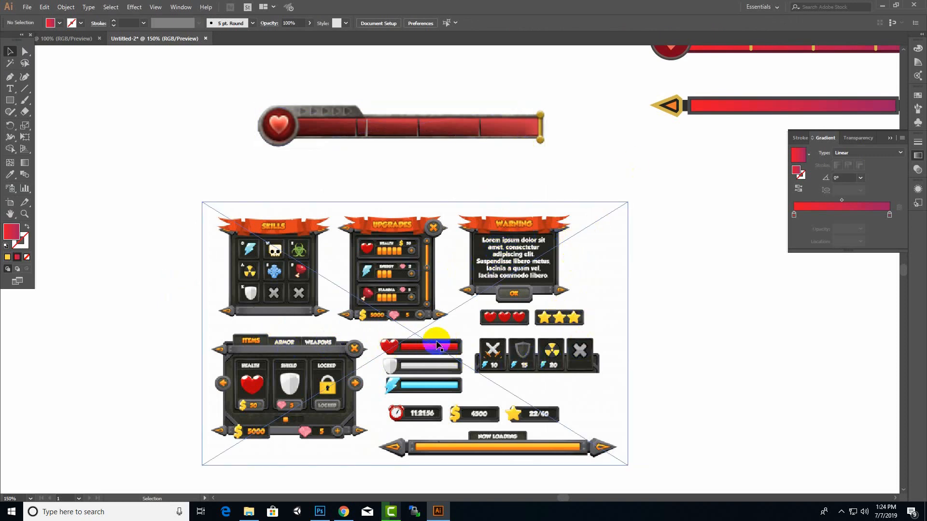
pyautogui.scroll(-2, 424, 346)
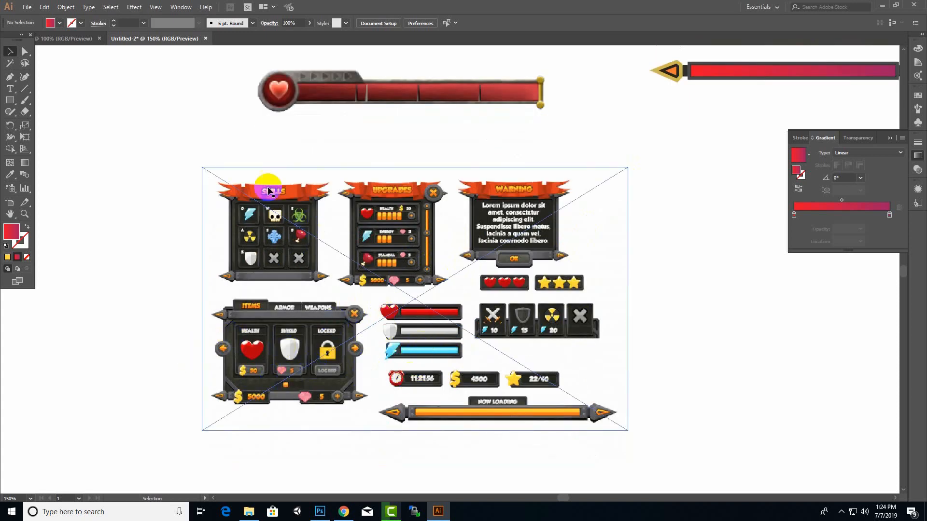
pyautogui.scroll(2, 562, 360)
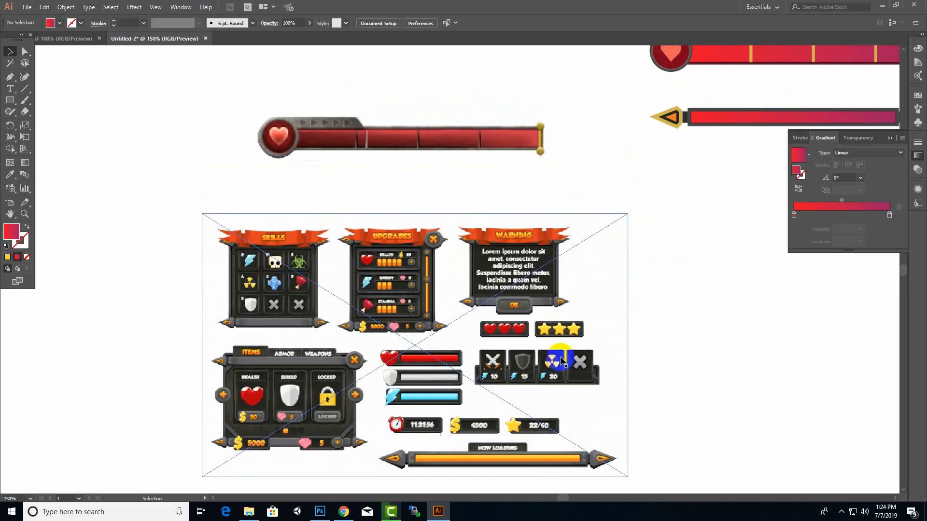
pyautogui.scroll(-2, 560, 359)
pyautogui.scroll(-4, 559, 358)
pyautogui.click(531, 341)
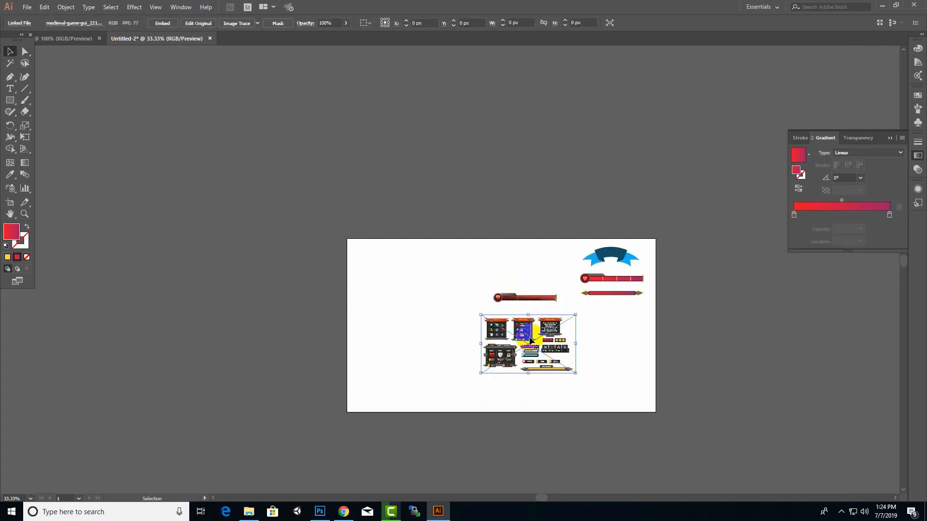
pyautogui.press('Delete')
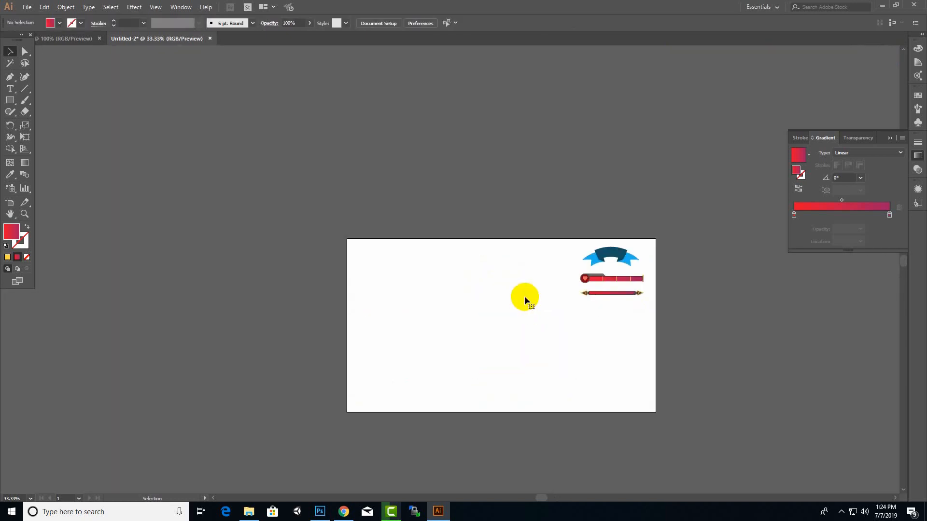
# Enlarge the banner, health bar and loading bar together to about 1015 px wide and centre them on the artboard
pyautogui.moveTo(727, 196); pyautogui.dragTo(480, 368)
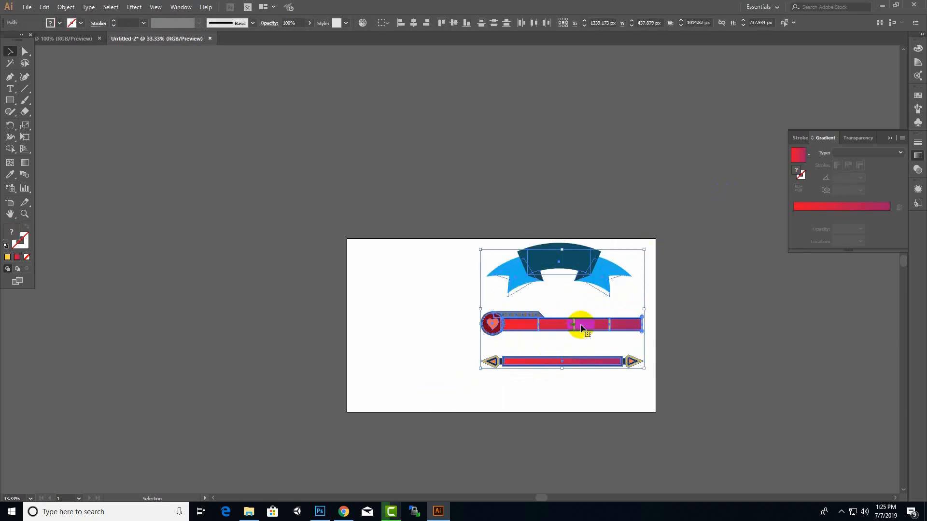
pyautogui.moveTo(581, 324); pyautogui.dragTo(539, 340)
pyautogui.click(673, 325)
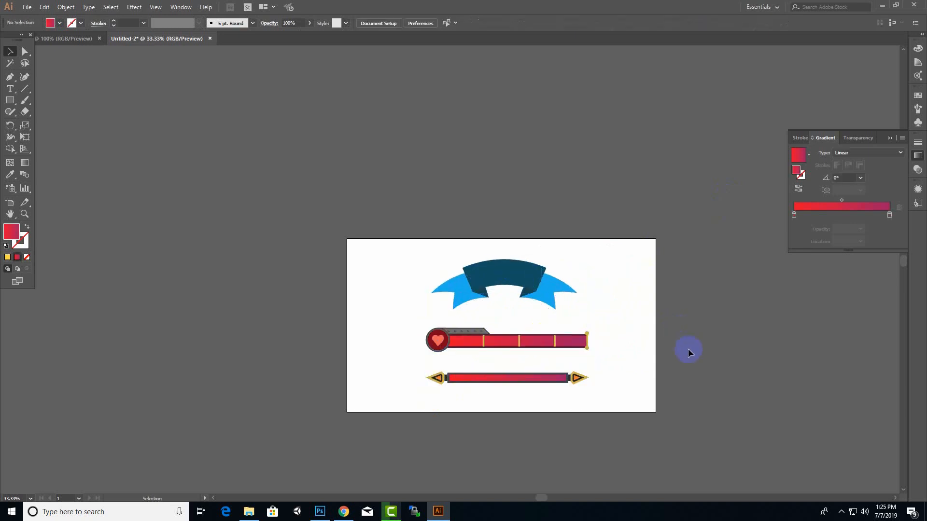